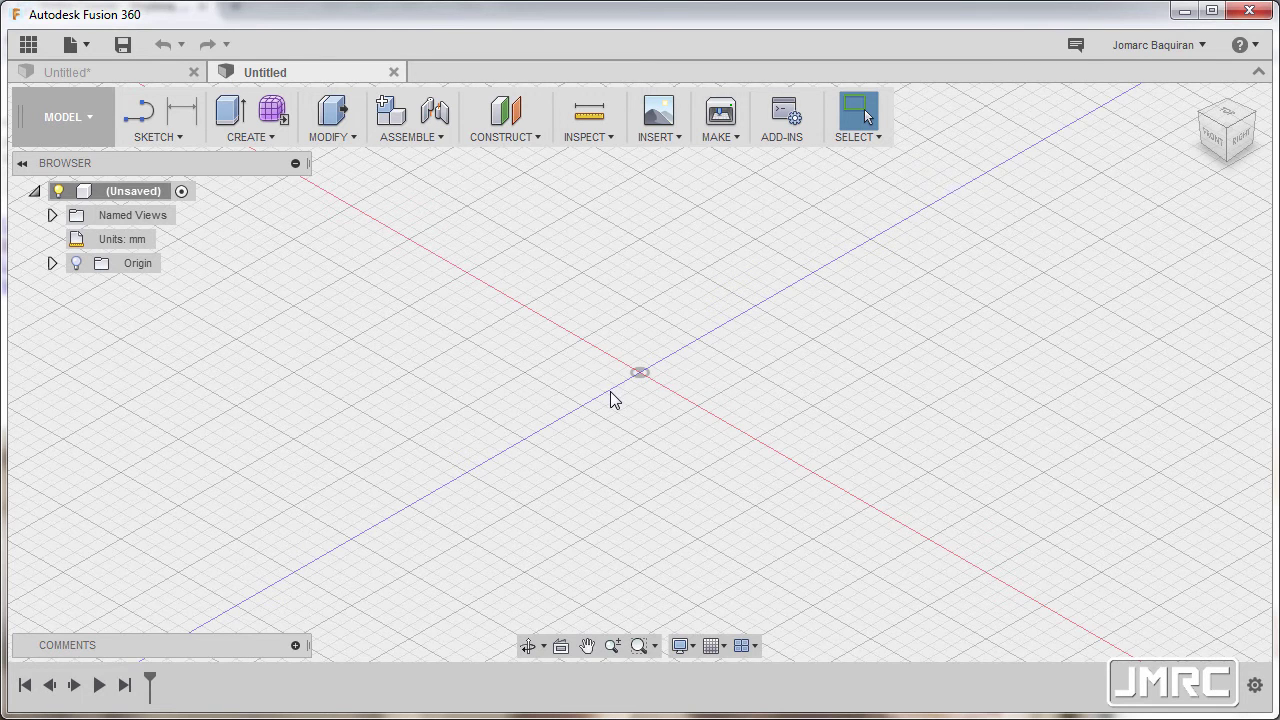
- Create a new sketch on the horizontal origin plane and leave the circle command without drawing
{"action": "key", "text": "s"}
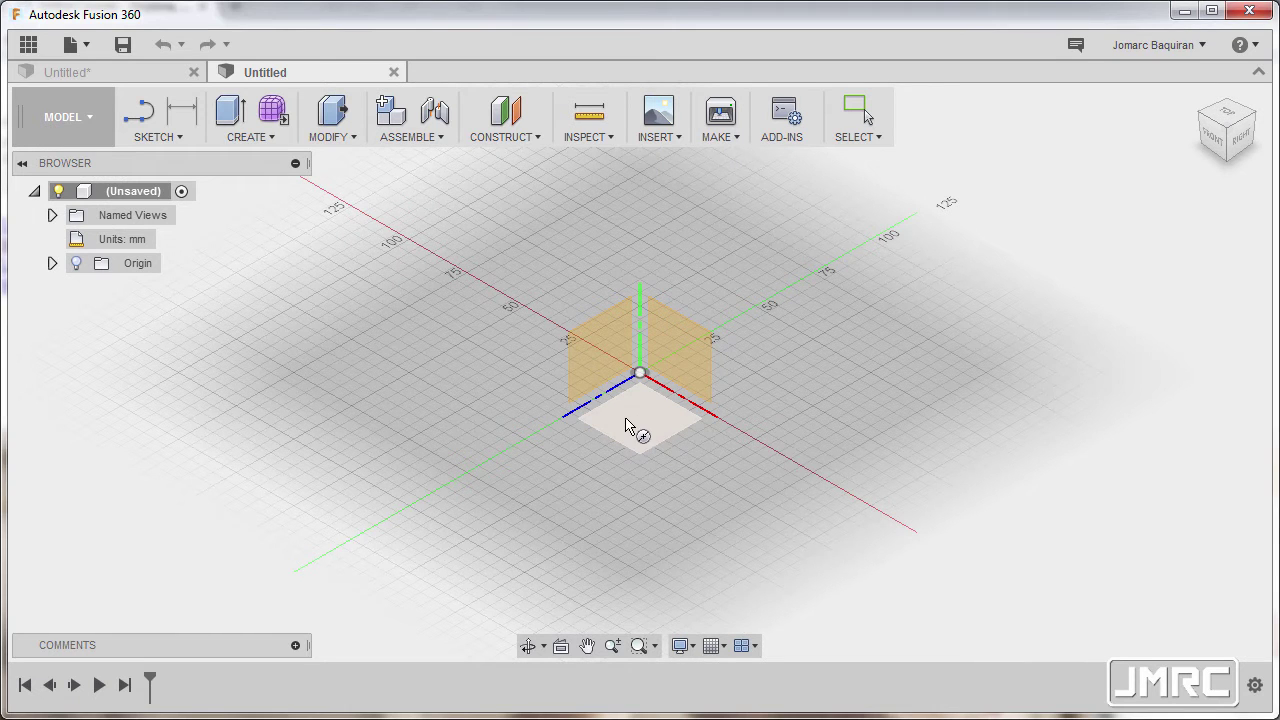
{"action": "left_click", "coordinate": [623, 424]}
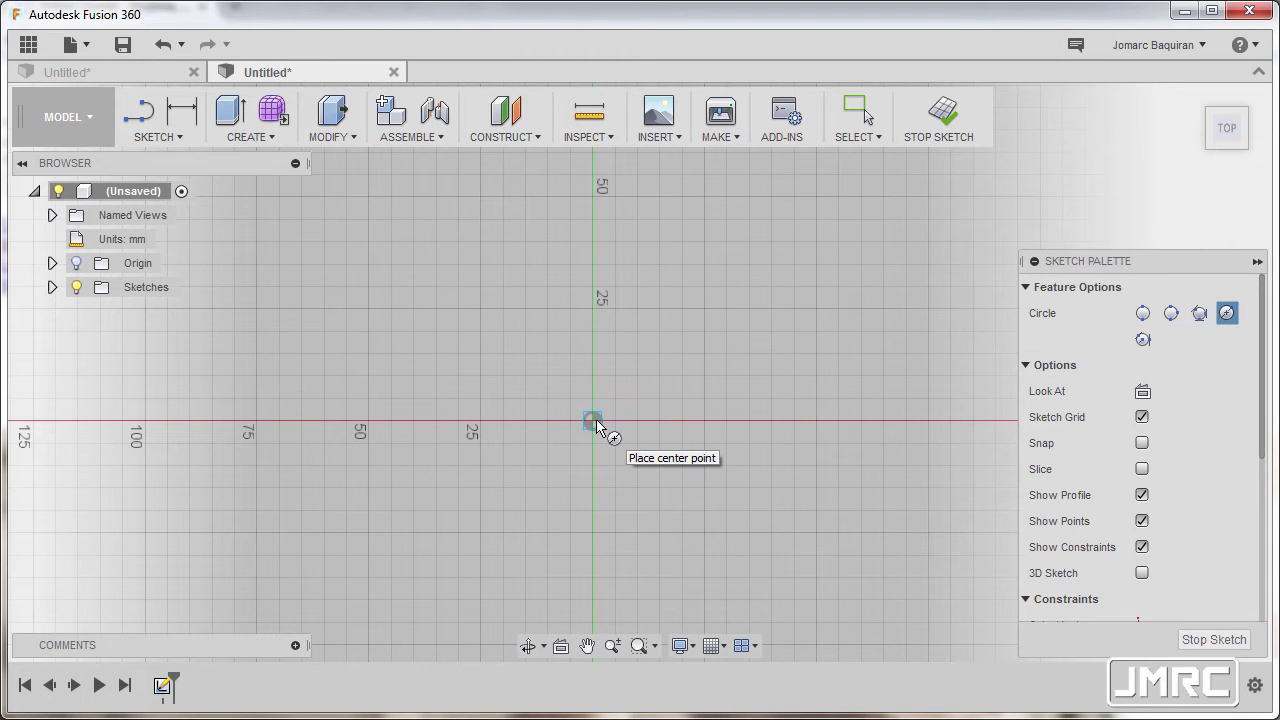
{"action": "key", "text": "Escape"}
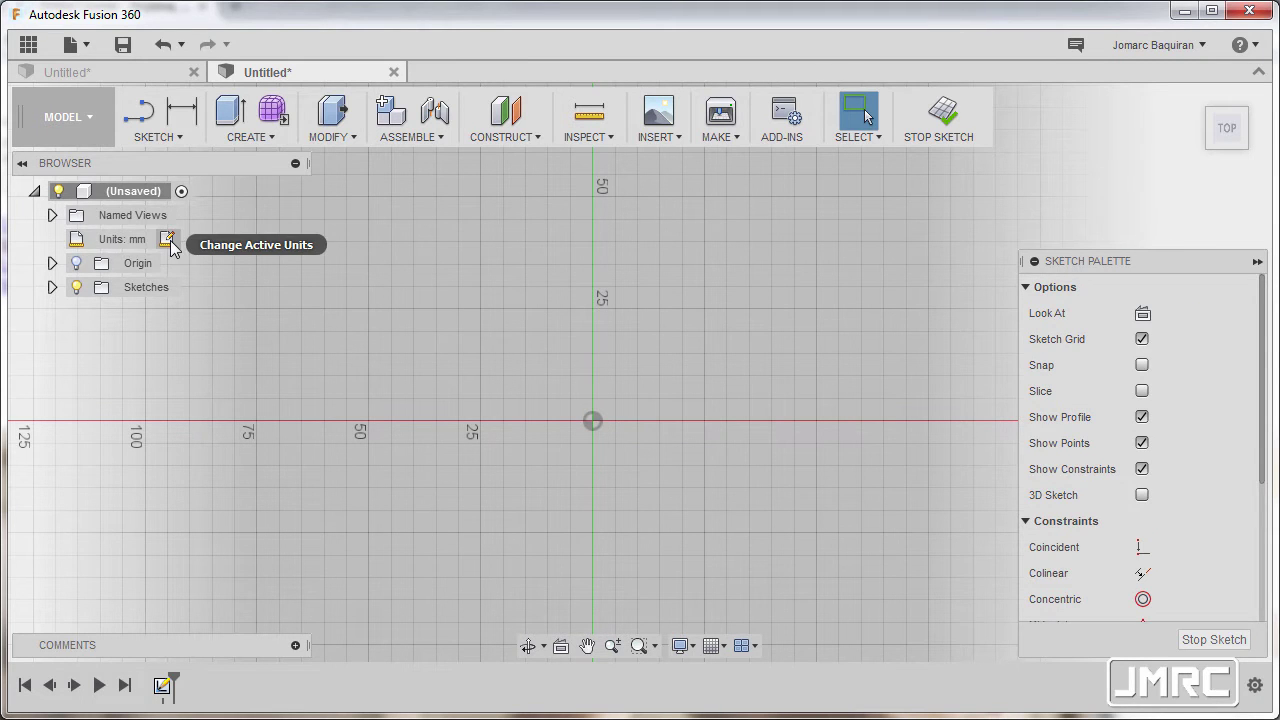
- Change the document's active units to inches
{"action": "left_click", "coordinate": [168, 241]}
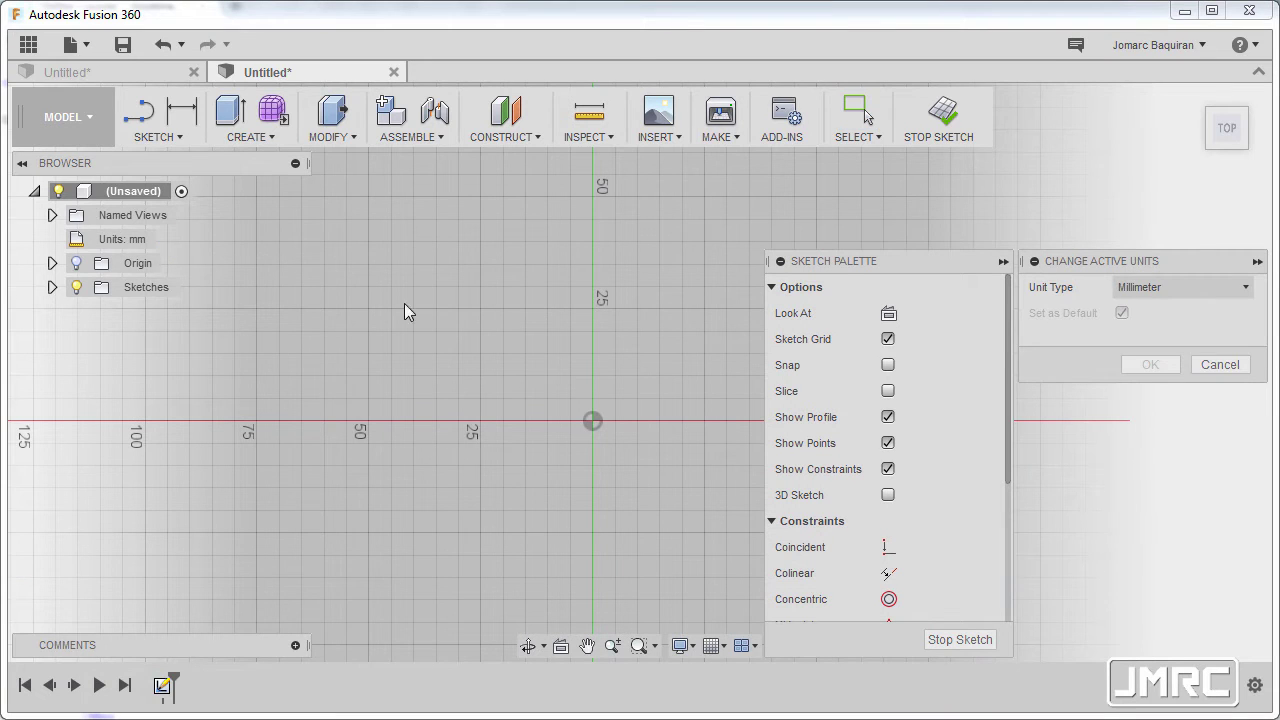
{"action": "left_click", "coordinate": [1184, 290]}
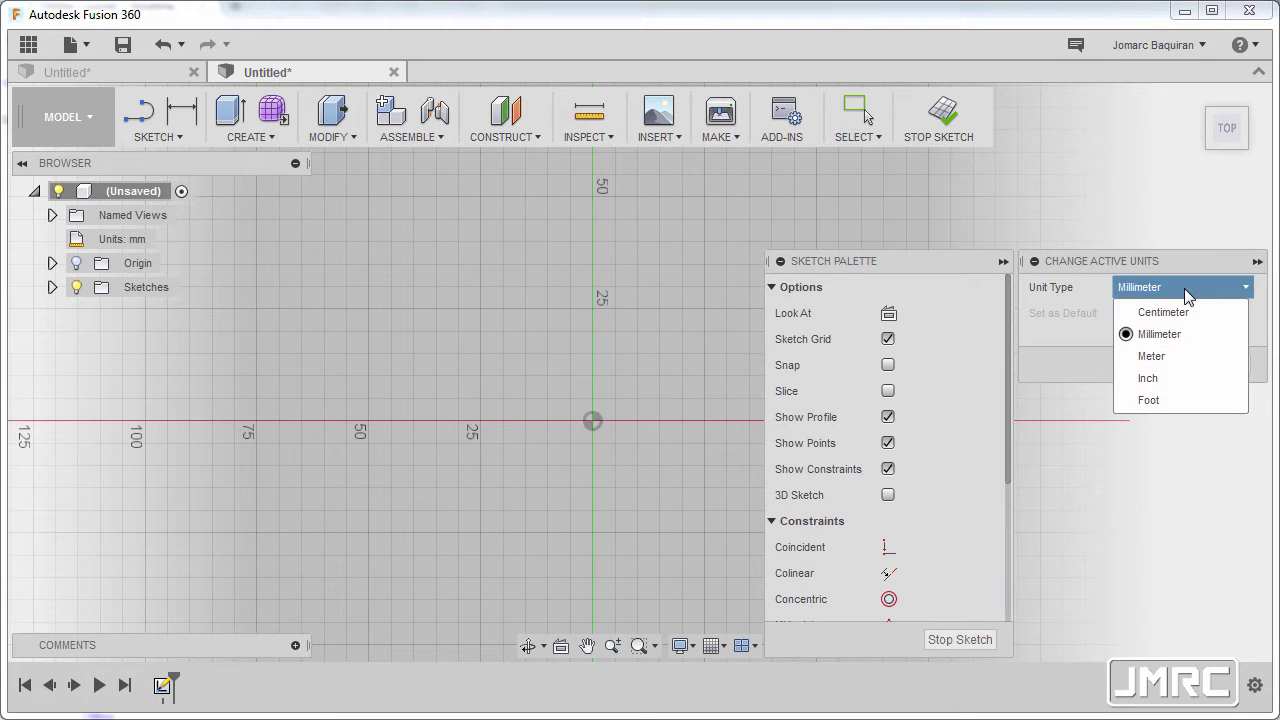
{"action": "left_click", "coordinate": [1152, 373]}
{"action": "left_click", "coordinate": [1155, 371]}
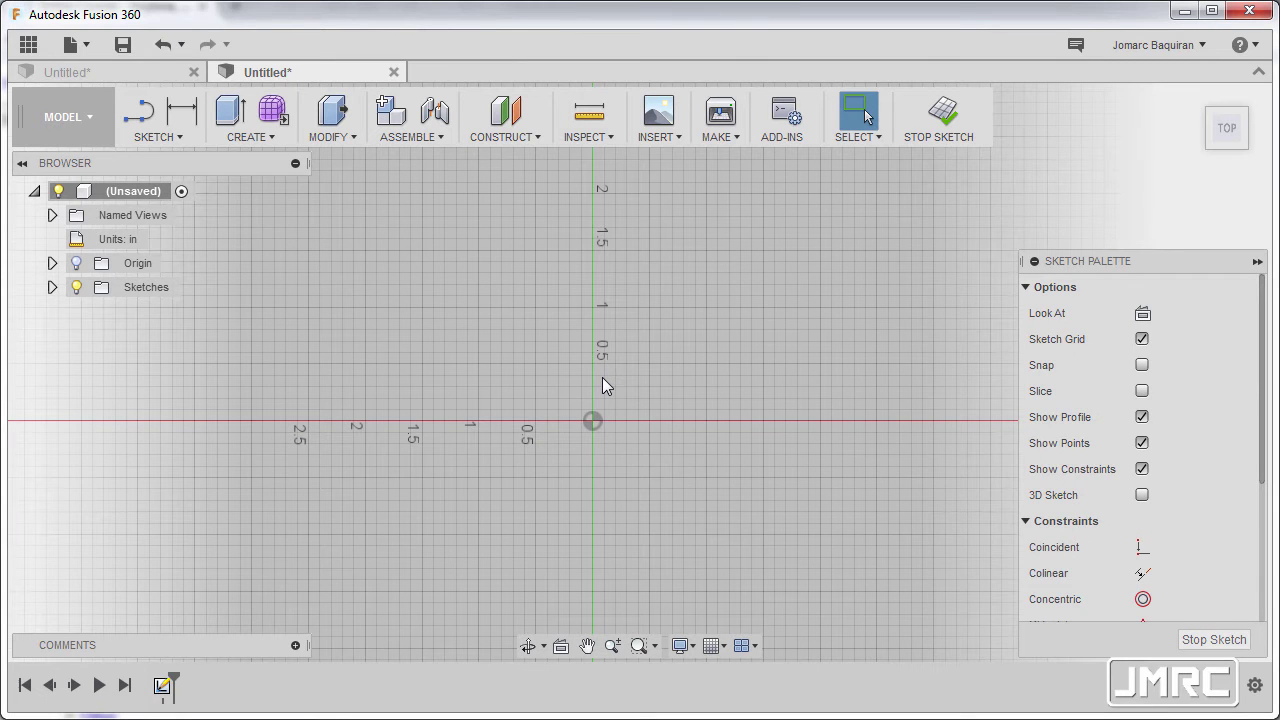
- Sketch a center-diameter circle of 2.55 in centred on the origin
{"action": "key", "text": "c"}
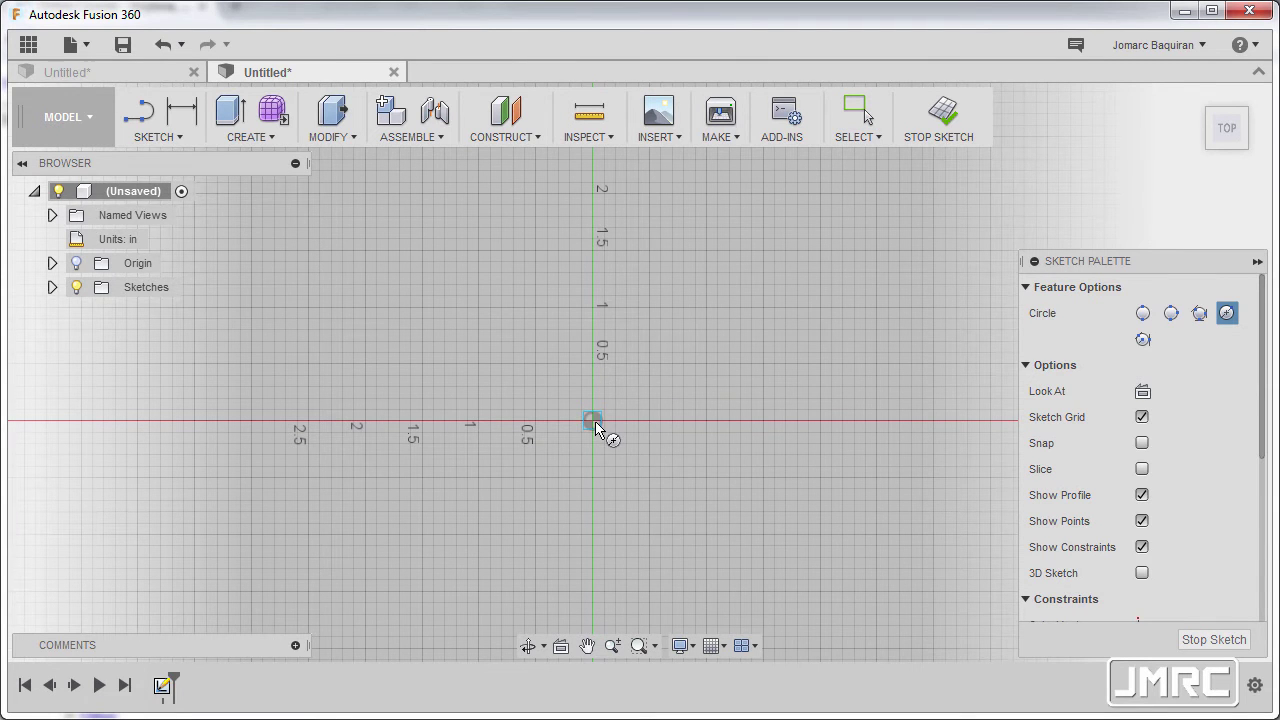
{"action": "left_click", "coordinate": [594, 421]}
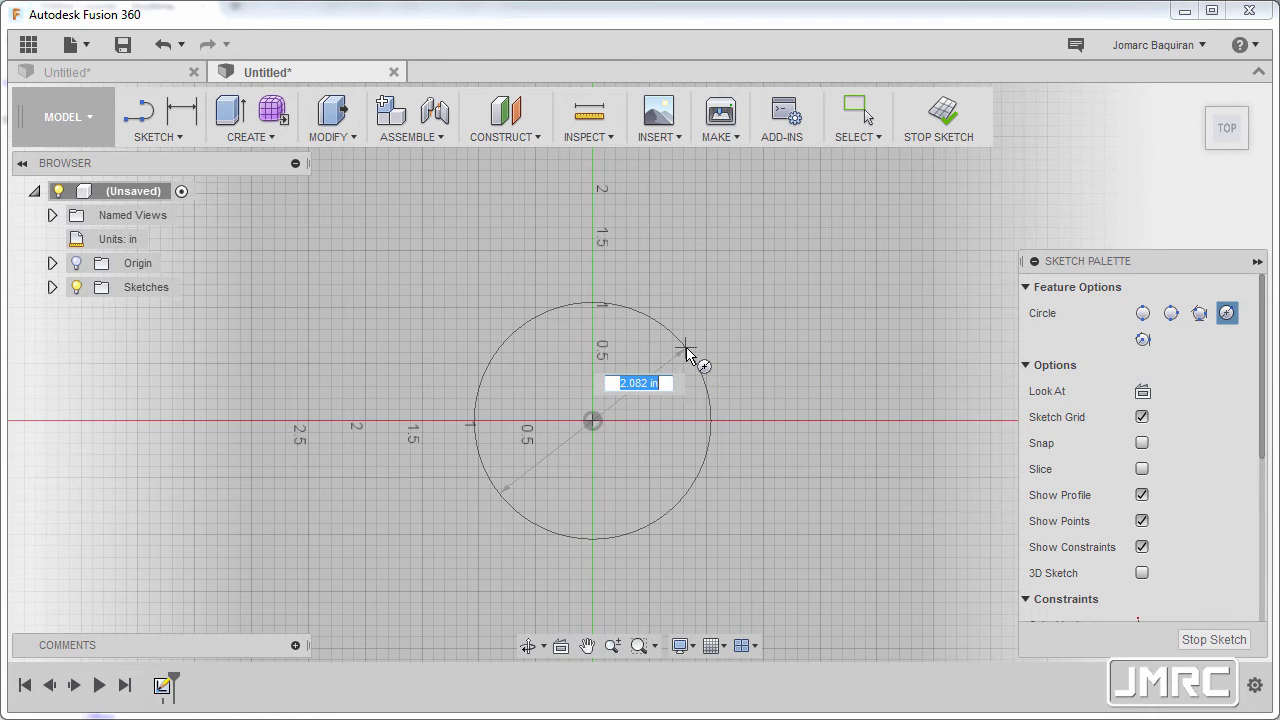
{"action": "type", "text": "2.55"}
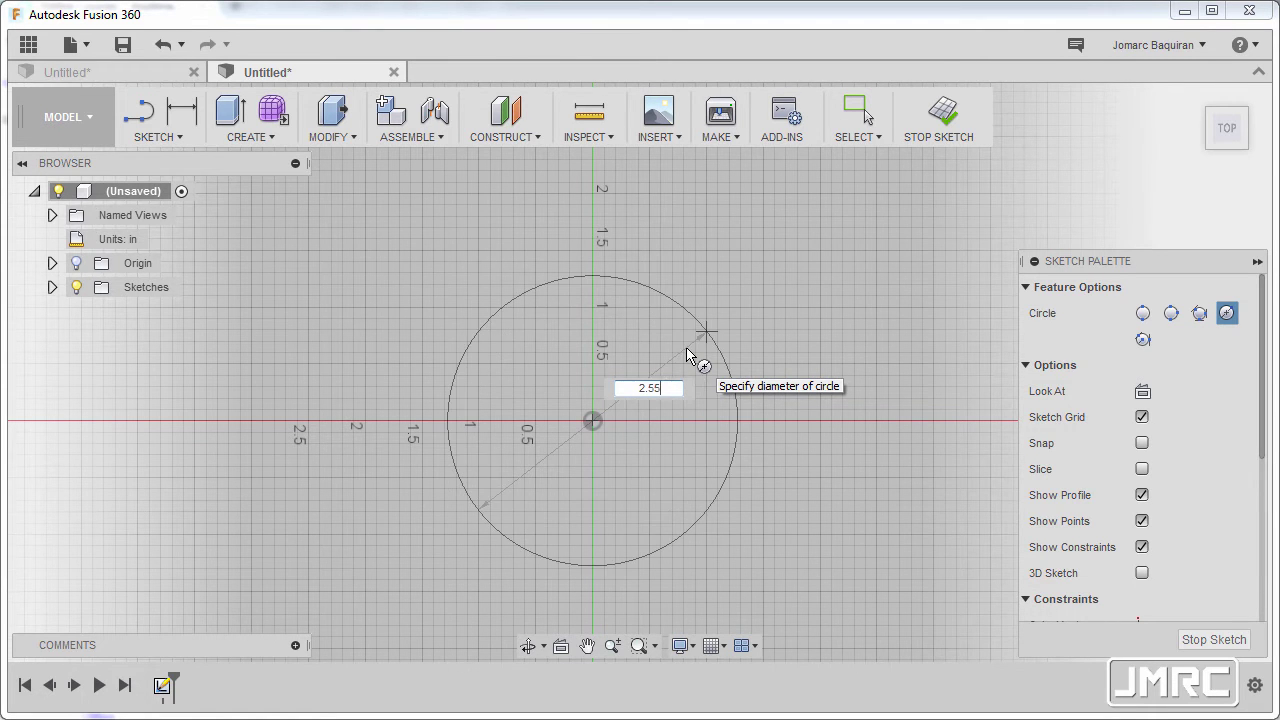
{"action": "key", "text": "Return"}
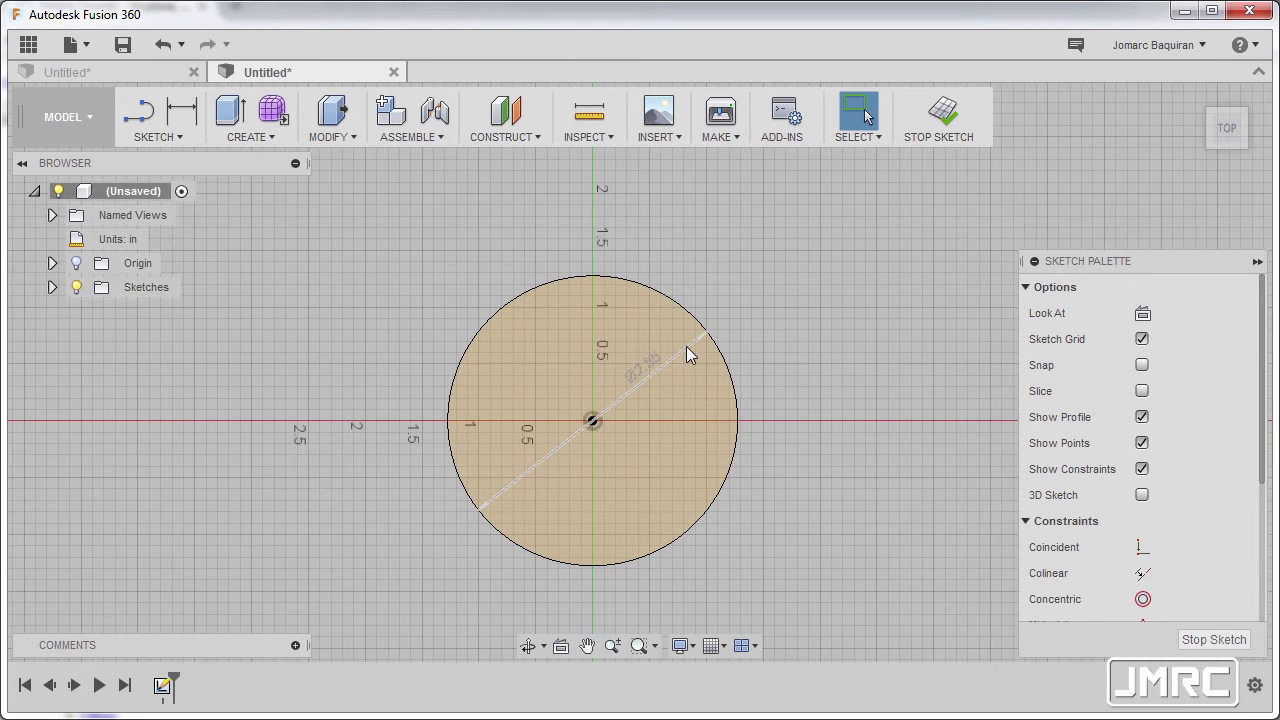
- Sketch a second circle with a 2.04 in diameter, concentric with the first at the origin
{"action": "key", "text": "c"}
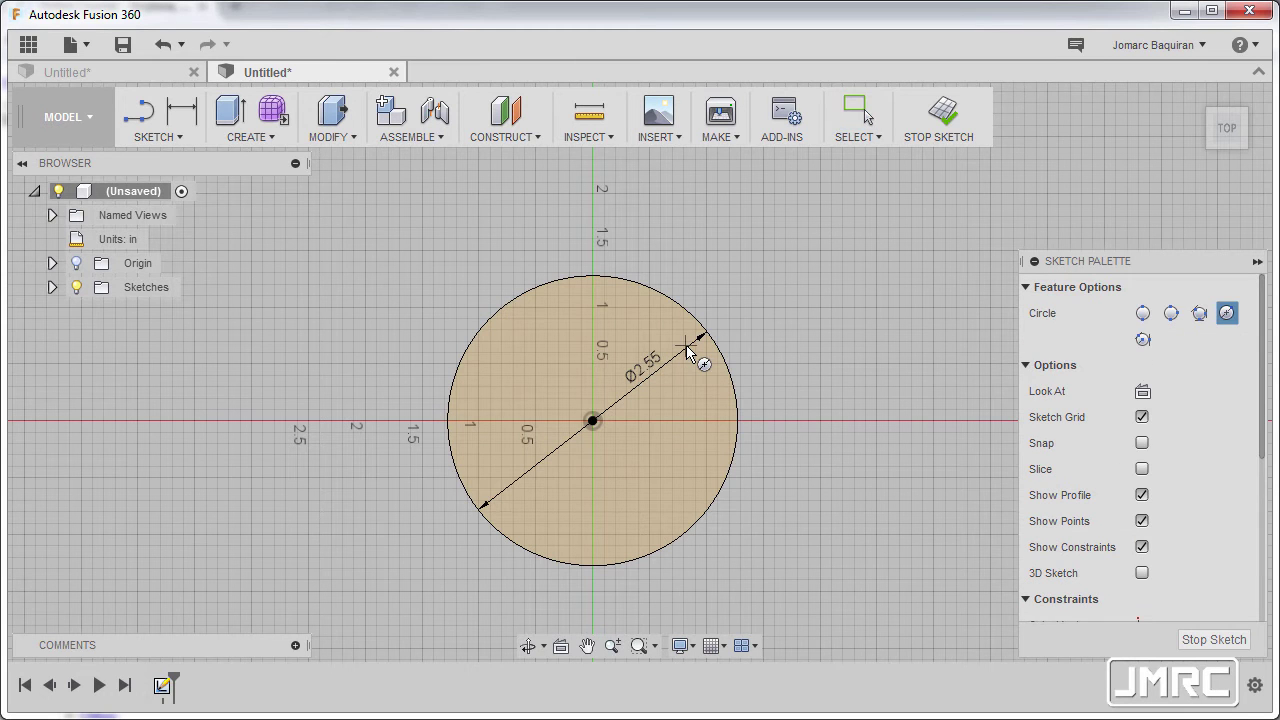
{"action": "left_click", "coordinate": [593, 421]}
{"action": "type", "text": "2.04"}
{"action": "key", "text": "Return"}
{"action": "key", "text": "Escape"}
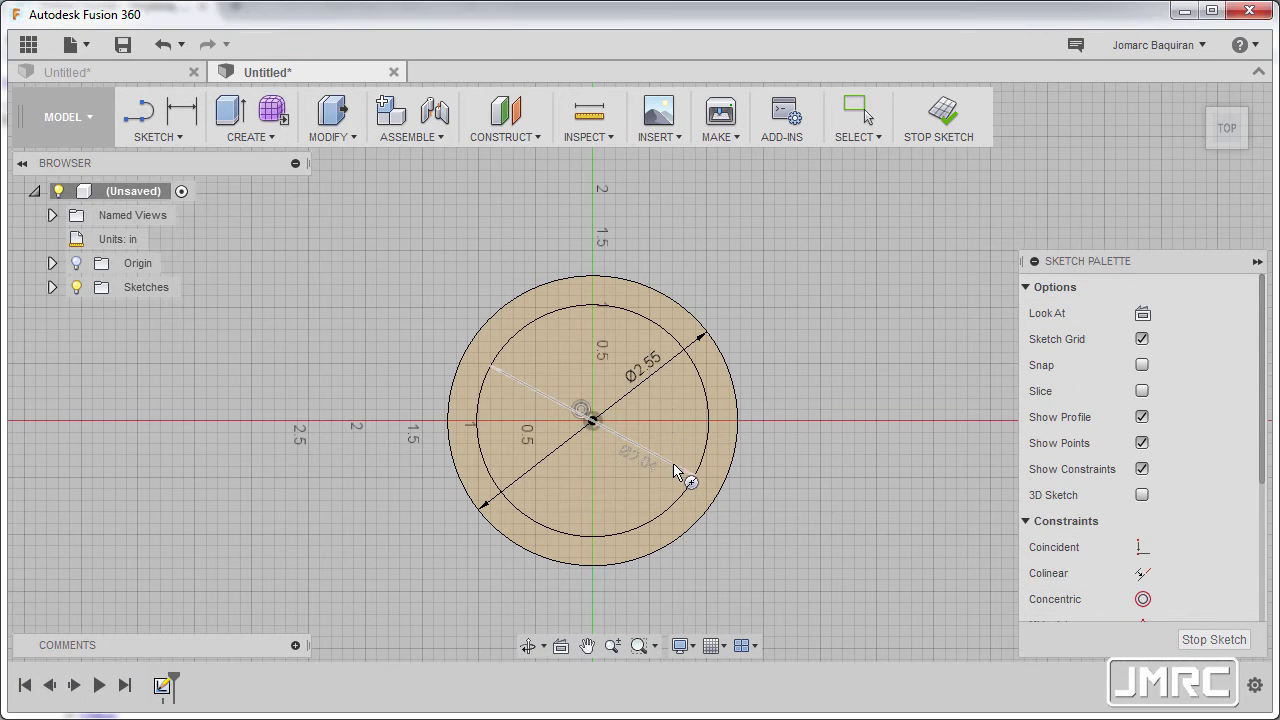
- Sketch a third, innermost circle with a 1.63 in diameter centred on the origin
{"action": "right_click", "coordinate": [816, 379]}
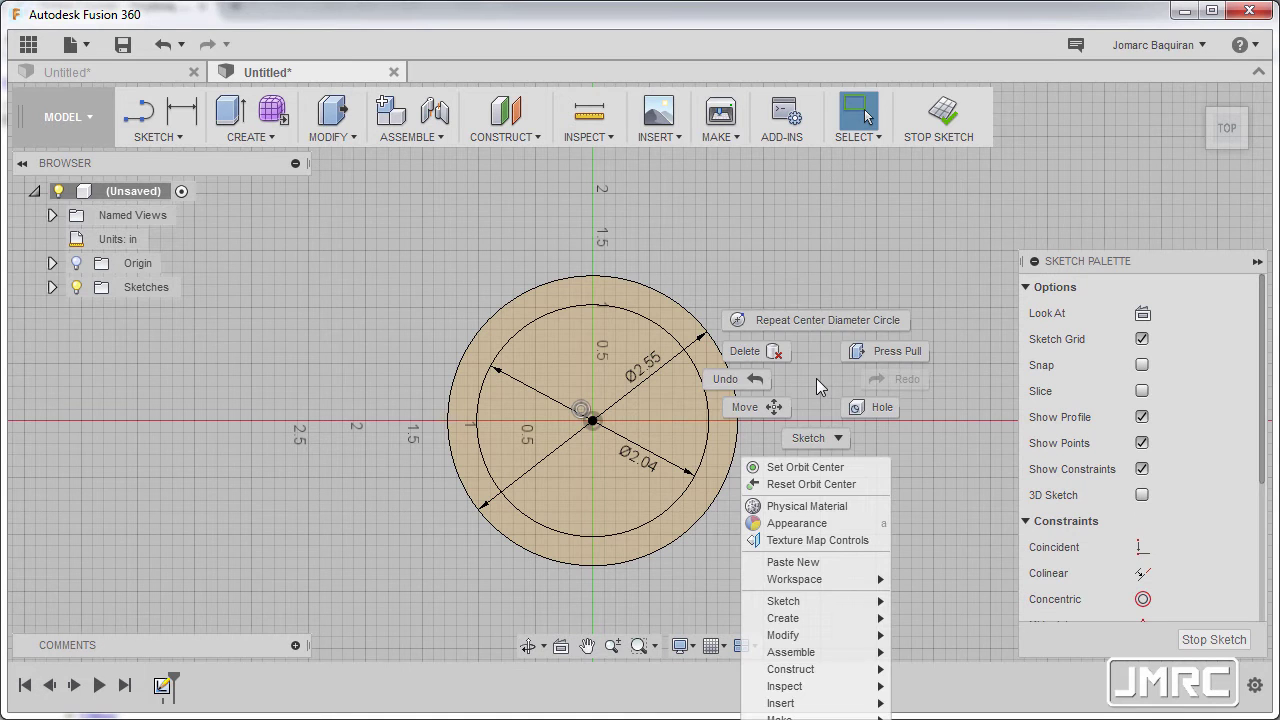
{"action": "left_click", "coordinate": [826, 325]}
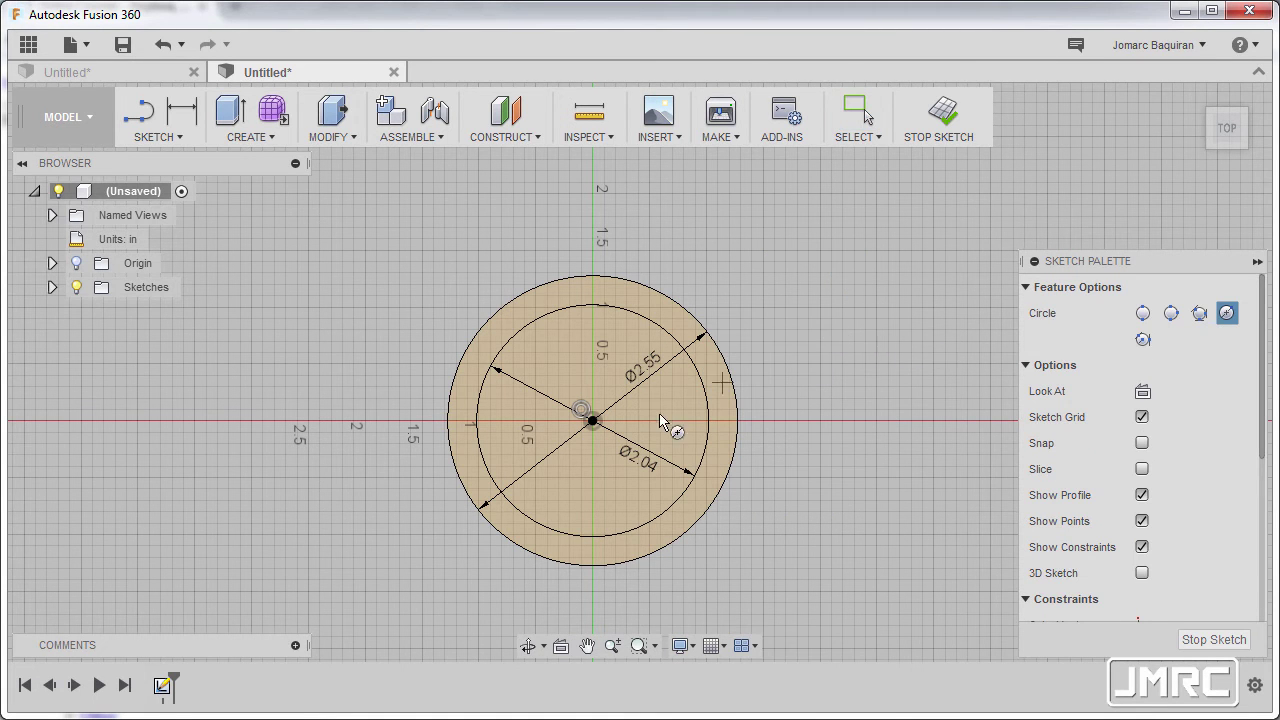
{"action": "left_click", "coordinate": [592, 420]}
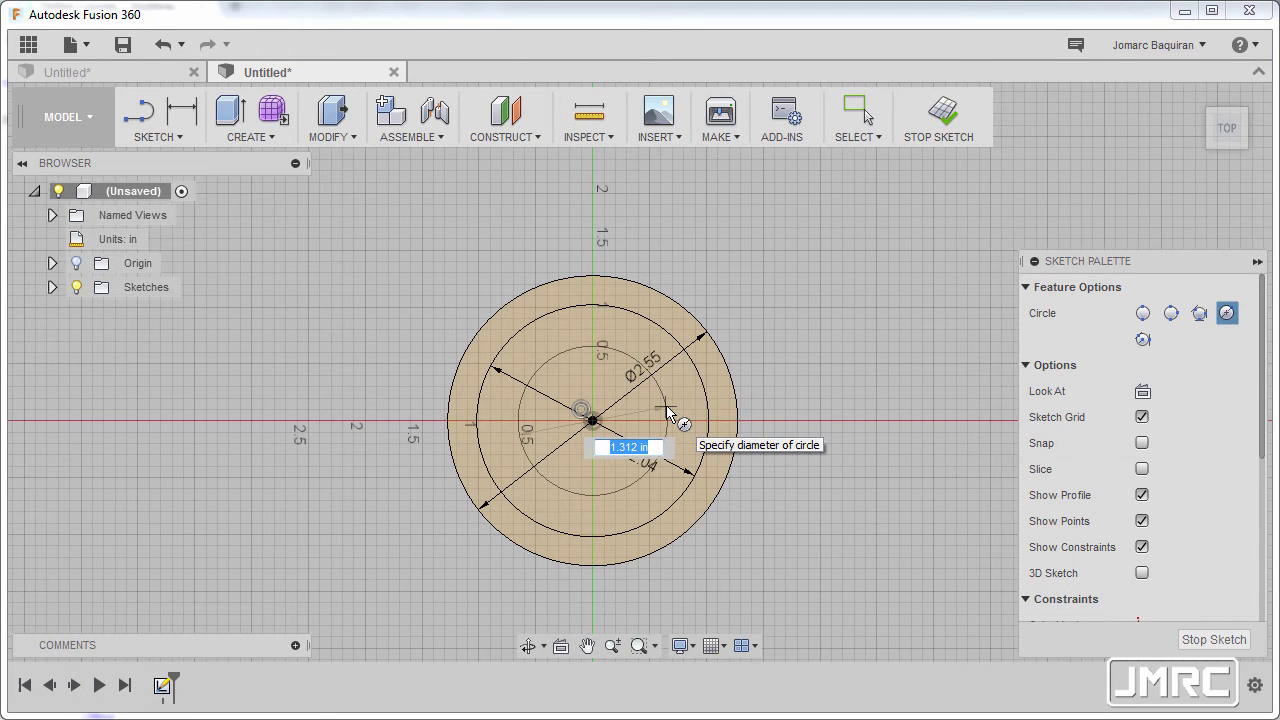
{"action": "type", "text": "1.63"}
{"action": "key", "text": "Return"}
{"action": "key", "text": "Escape"}
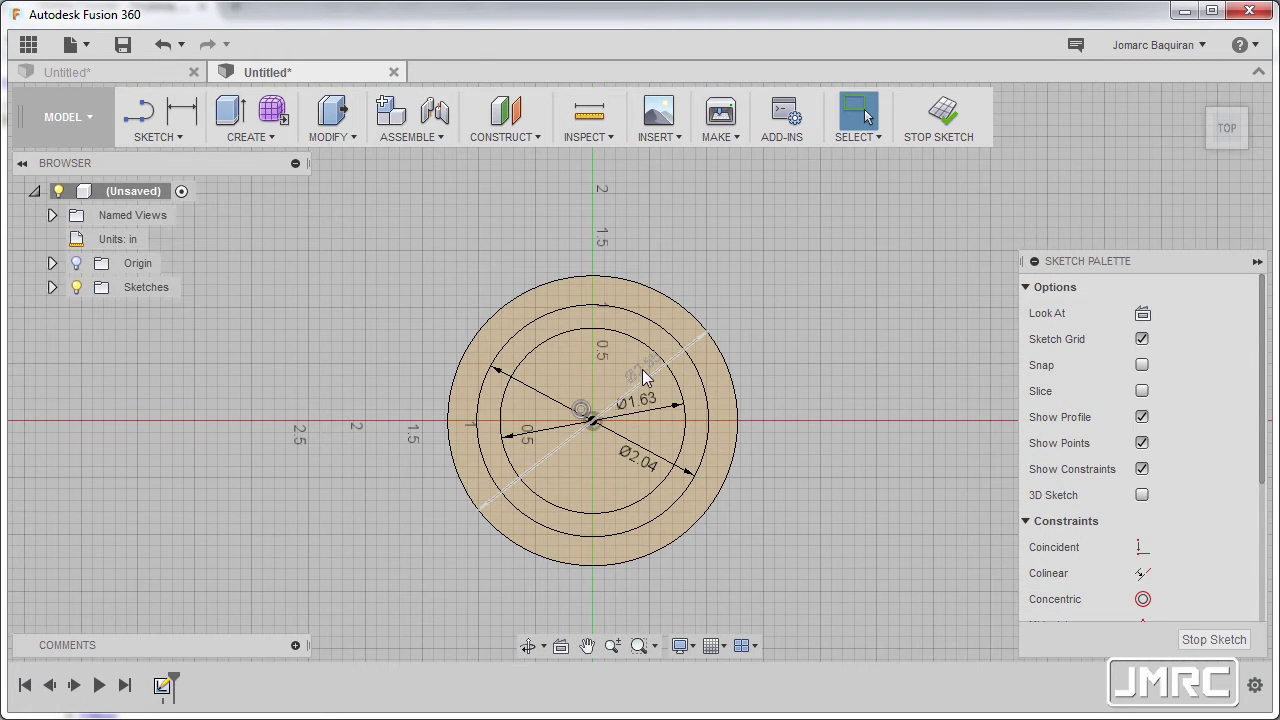
- Move the three diameter dimensions outside the circles and stack them in order of size, largest uppermost
{"action": "left_click_drag", "start_coordinate": [642, 367], "coordinate": [780, 274]}
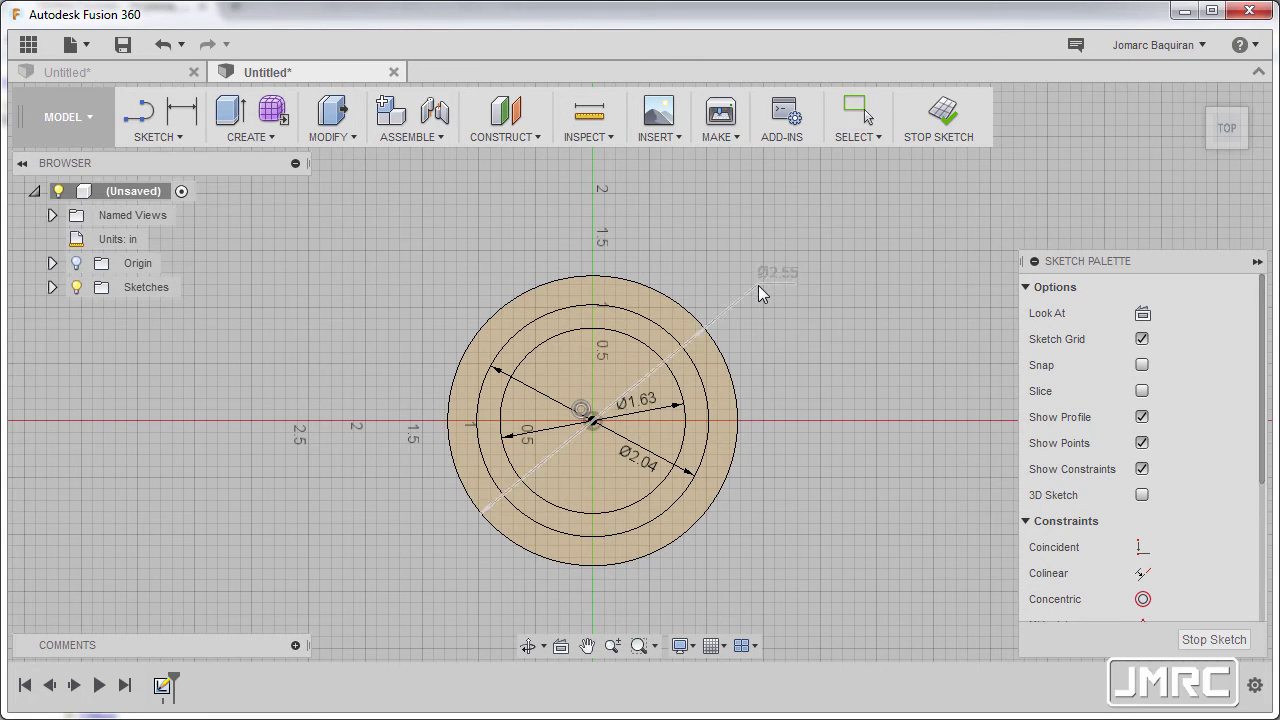
{"action": "left_click_drag", "start_coordinate": [655, 403], "coordinate": [766, 334]}
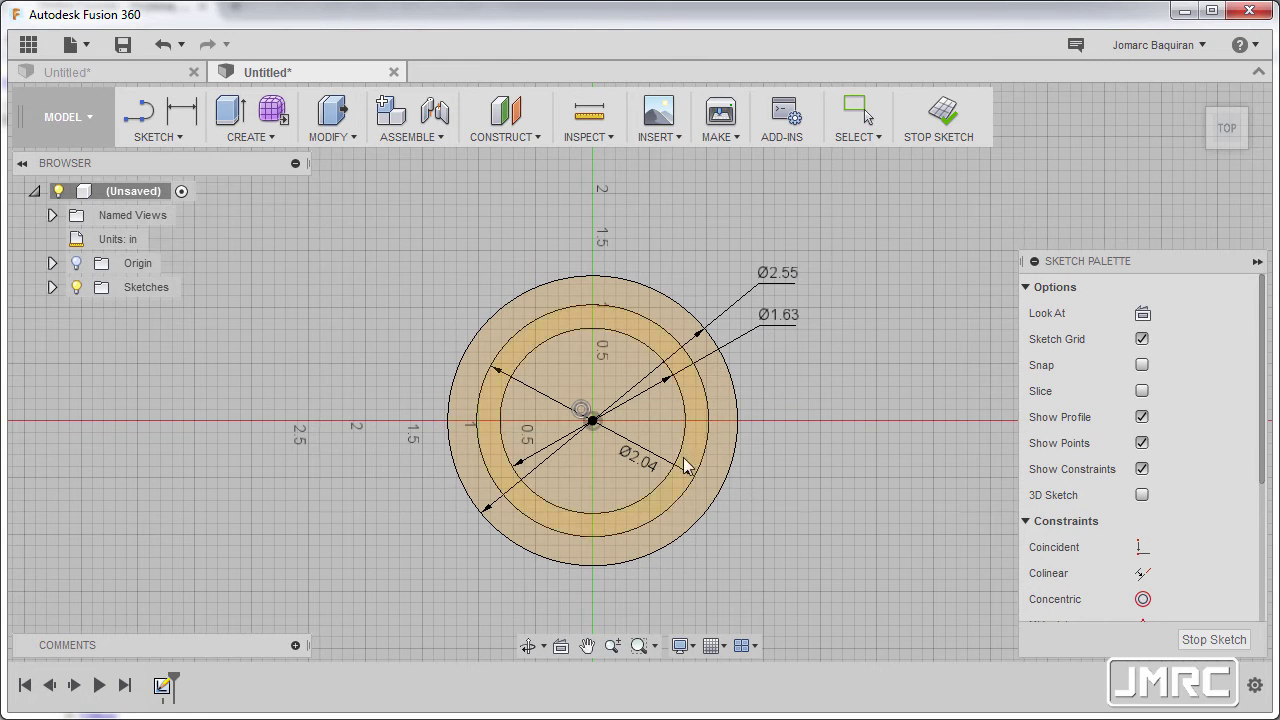
{"action": "left_click_drag", "start_coordinate": [646, 467], "coordinate": [768, 324]}
{"action": "left_click_drag", "start_coordinate": [774, 397], "coordinate": [773, 360]}
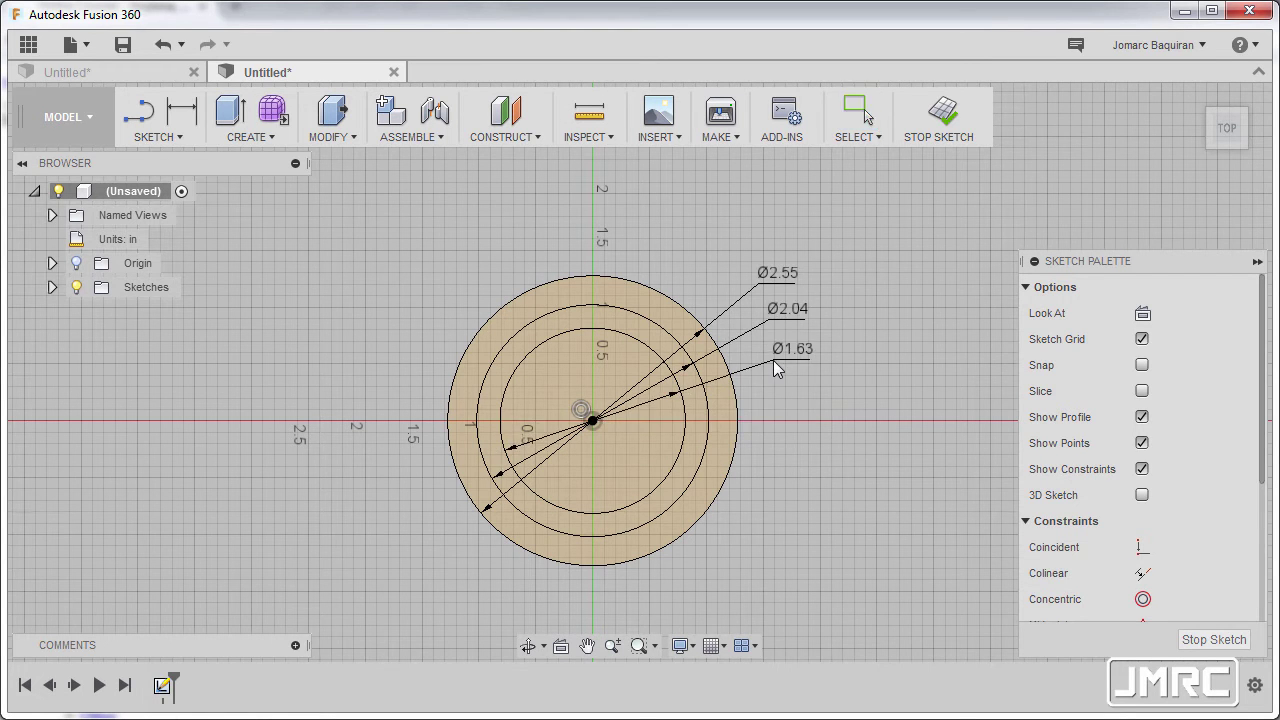
{"action": "key", "text": "Escape"}
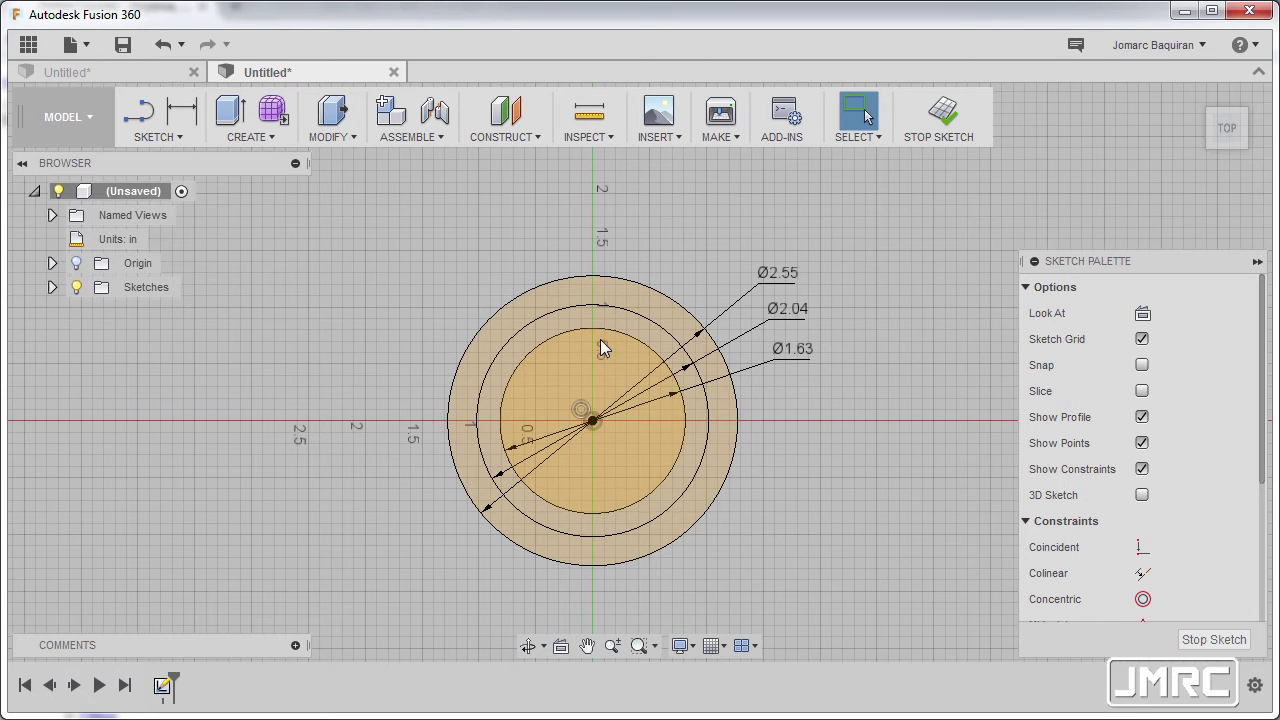
- Sketch a 2-point rectangle across the vertical axis inside the innermost circle, starting its upper-left corner on that circle
{"action": "scroll", "coordinate": [601, 345], "scroll_direction": "up", "scroll_amount": 6}
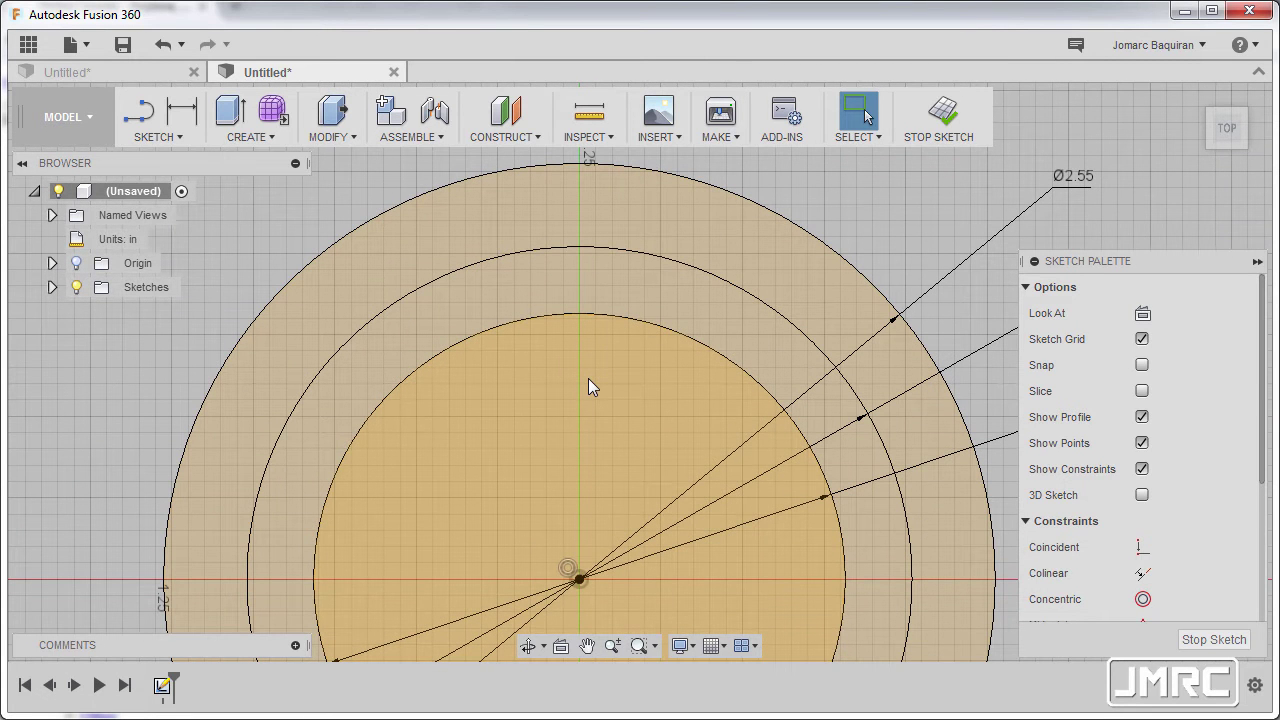
{"action": "key", "text": "r"}
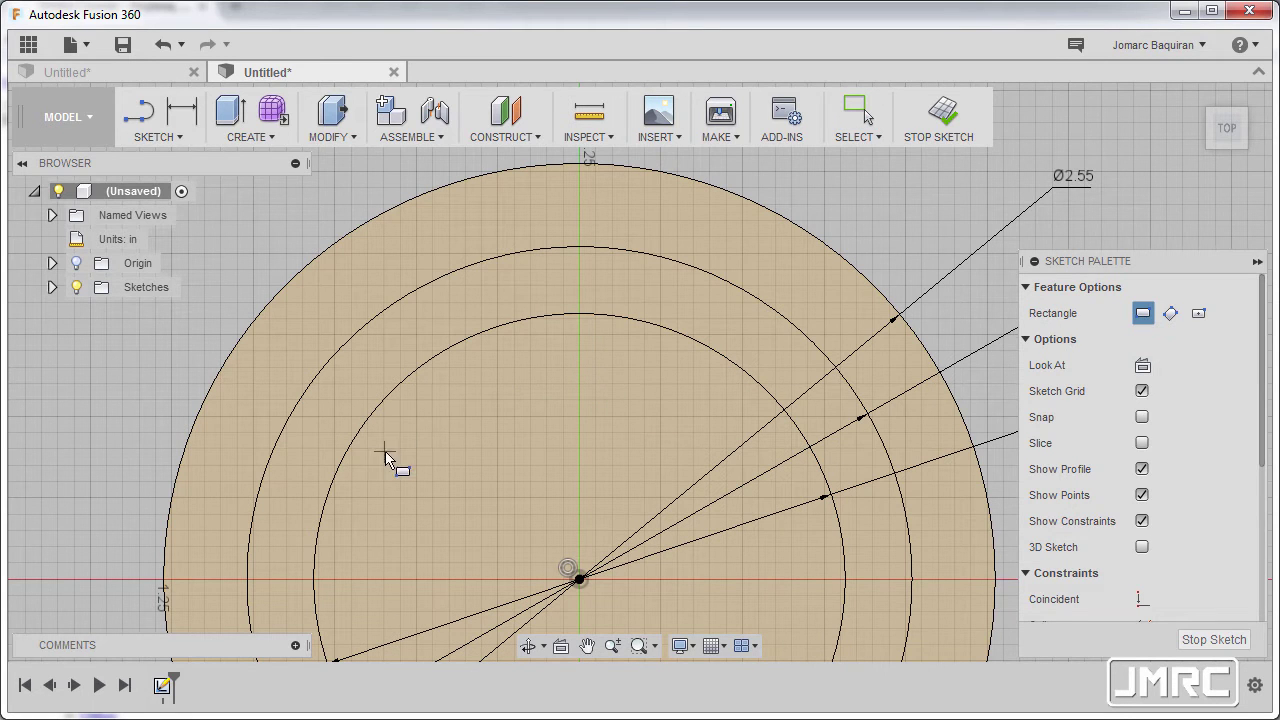
{"action": "left_click", "coordinate": [535, 316]}
{"action": "left_click", "coordinate": [629, 429]}
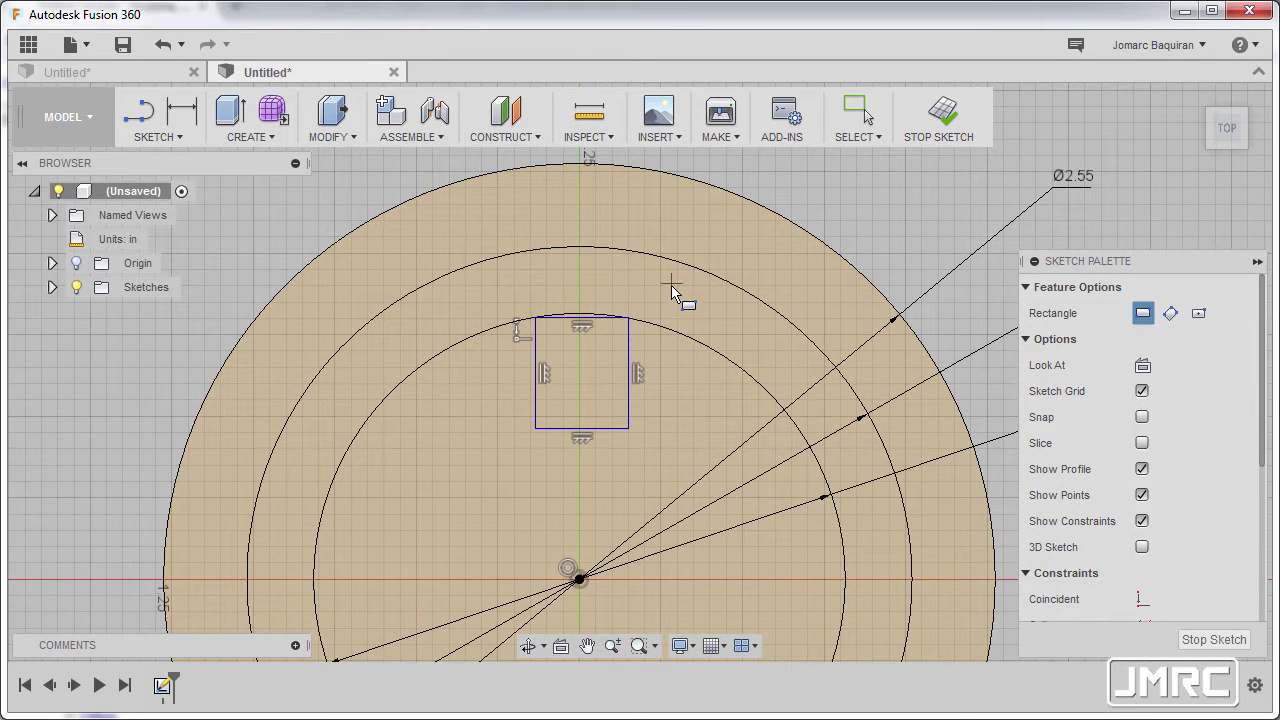
{"action": "key", "text": "Escape"}
- Pull the rectangle's upper-right corner off the innermost circle and constrain it coincident to that circle
{"action": "scroll", "coordinate": [651, 326], "scroll_direction": "up", "scroll_amount": 5}
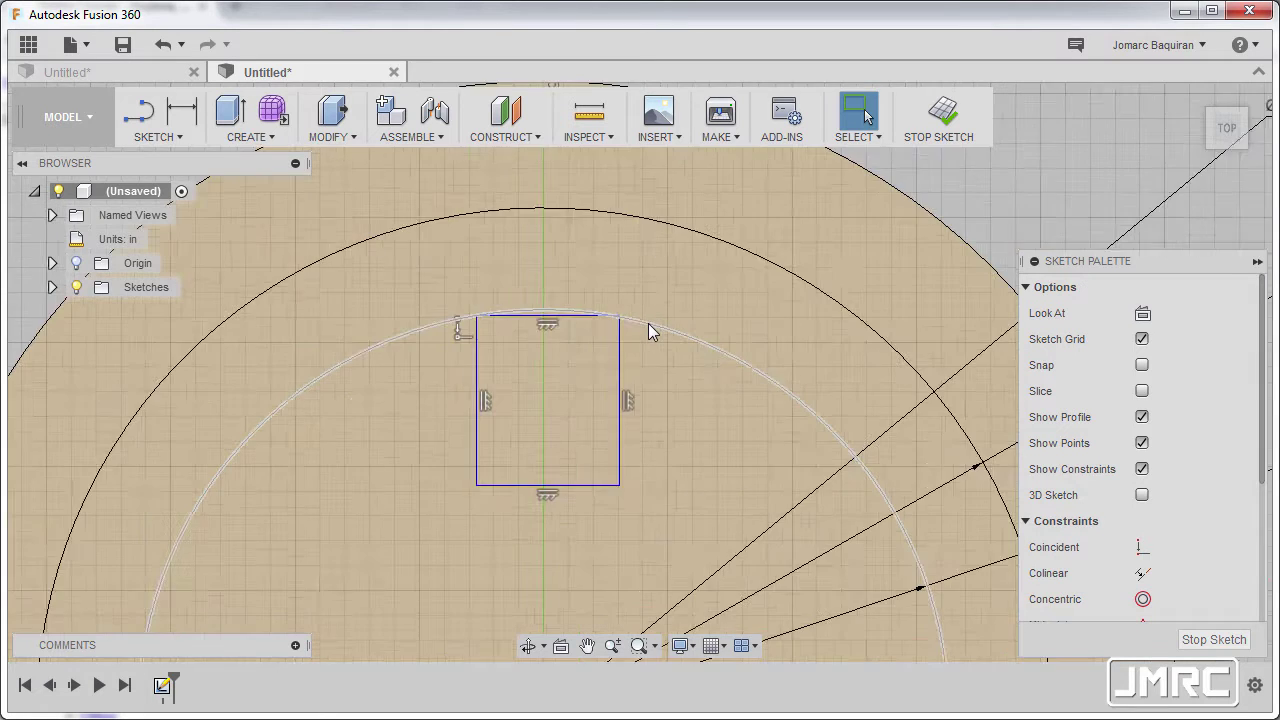
{"action": "mouse_move", "coordinate": [597, 311]}
{"action": "left_mouse_down"}
{"action": "mouse_move", "coordinate": [640, 300]}
{"action": "mouse_move", "coordinate": [805, 312]}
{"action": "left_mouse_up"}
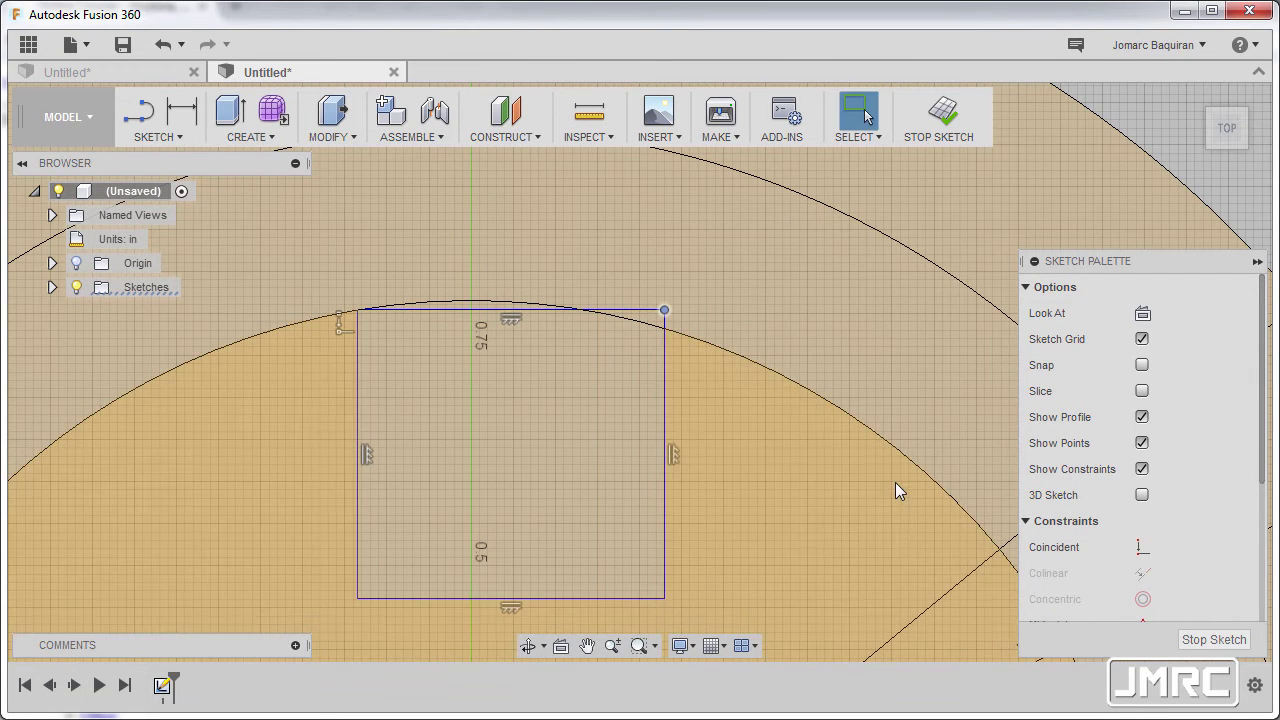
{"action": "left_click", "coordinate": [1142, 547]}
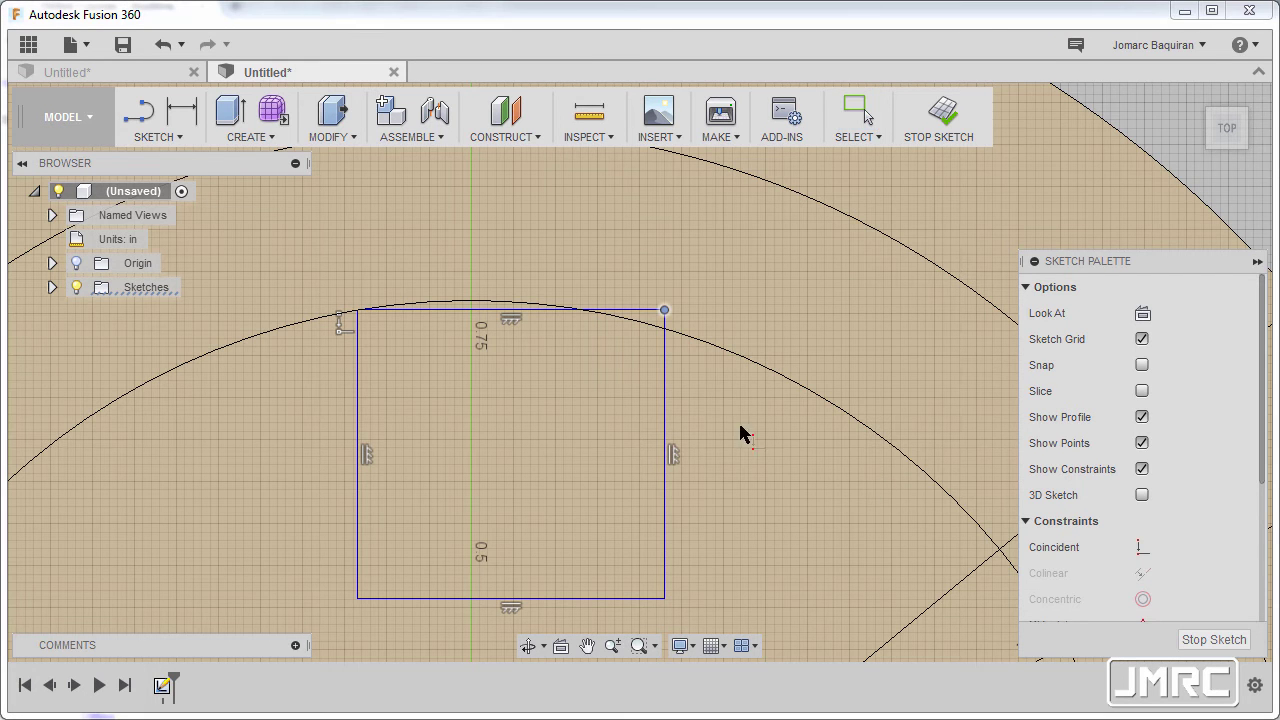
{"action": "left_click", "coordinate": [666, 312]}
{"action": "left_click", "coordinate": [678, 328]}
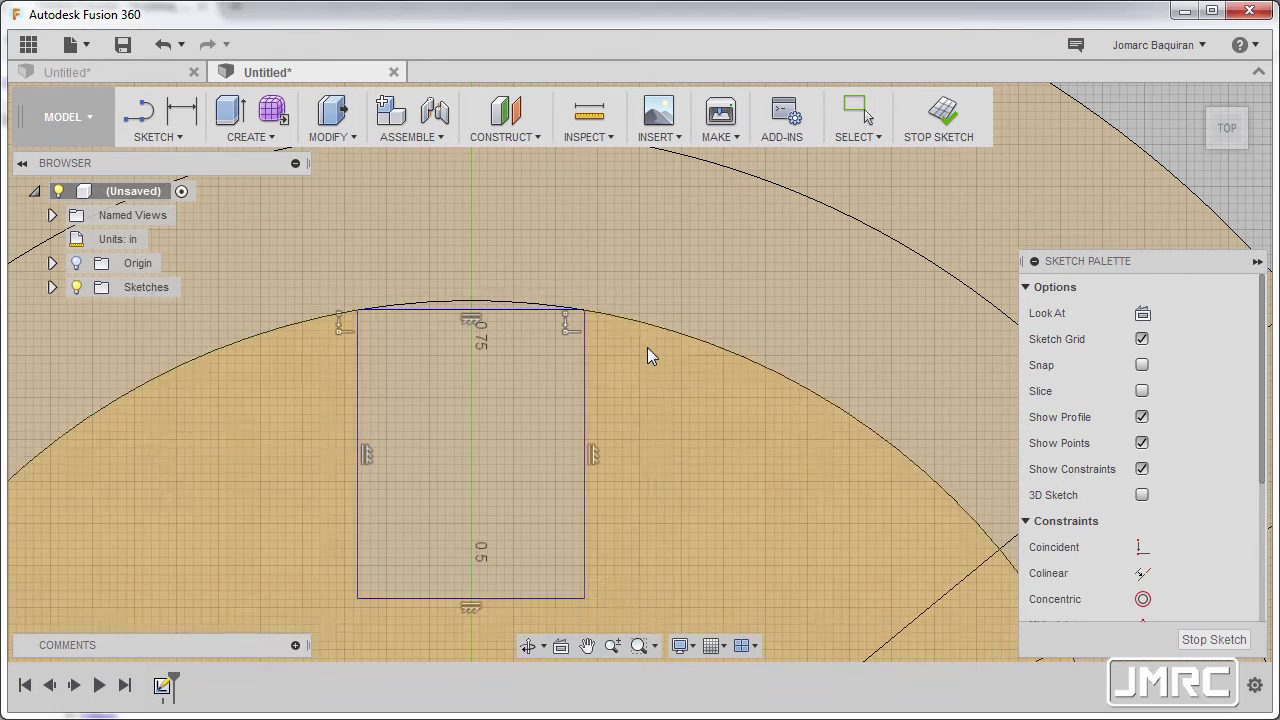
{"action": "key", "text": "Escape"}
- Place a sketch point at the midpoint of the rectangle's bottom edge
{"action": "scroll", "coordinate": [640, 358], "scroll_direction": "down", "scroll_amount": 2}
{"action": "scroll", "coordinate": [615, 365], "scroll_direction": "down", "scroll_amount": 3}
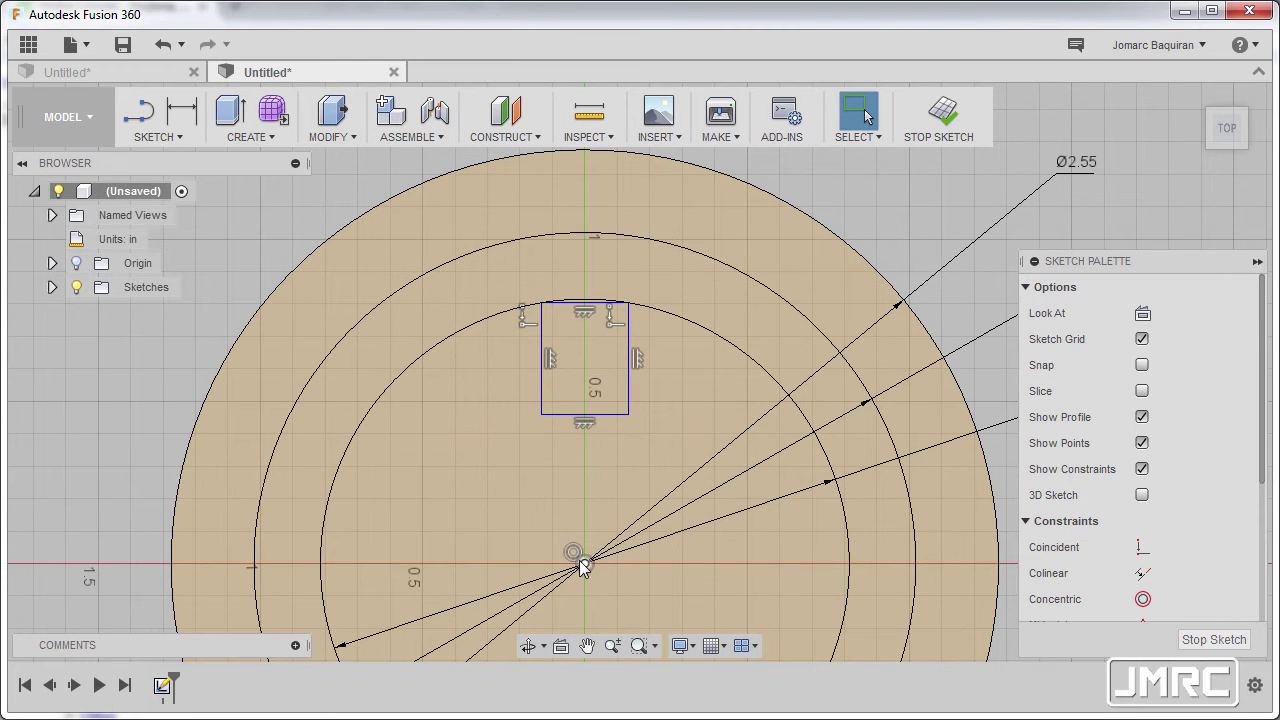
{"action": "scroll", "coordinate": [597, 484], "scroll_direction": "up", "scroll_amount": 3}
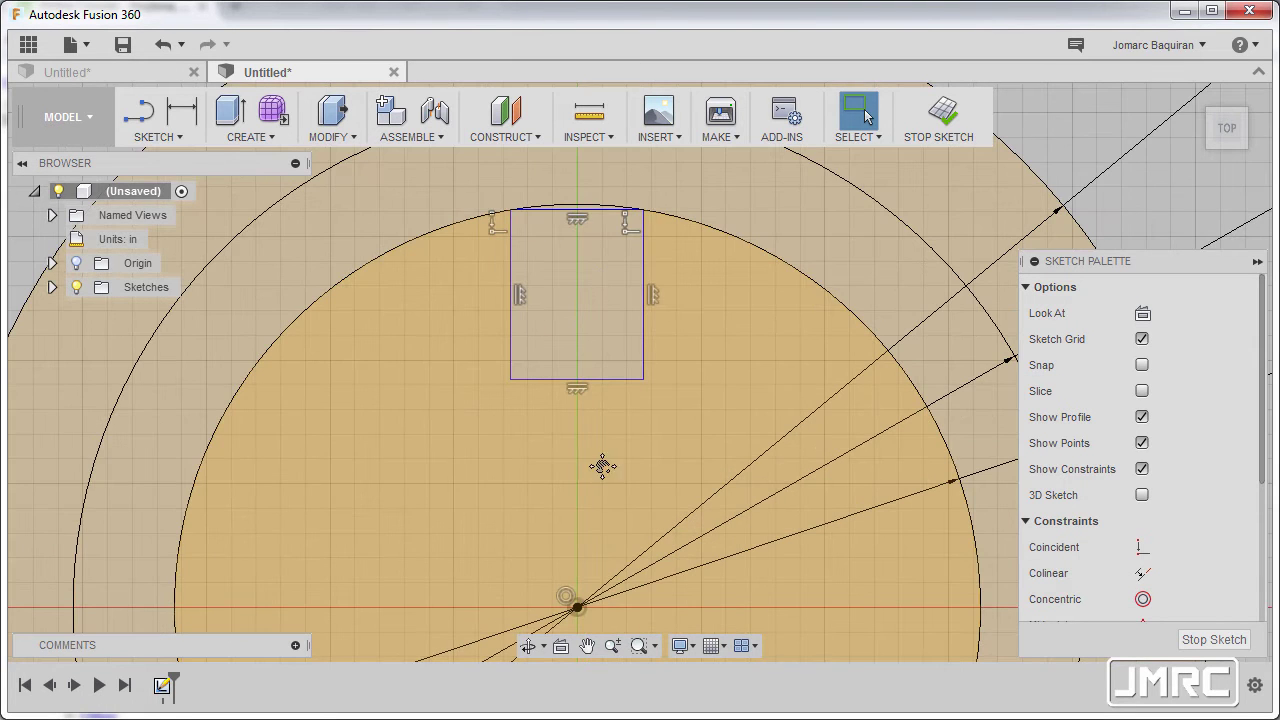
{"action": "key", "text": "s"}
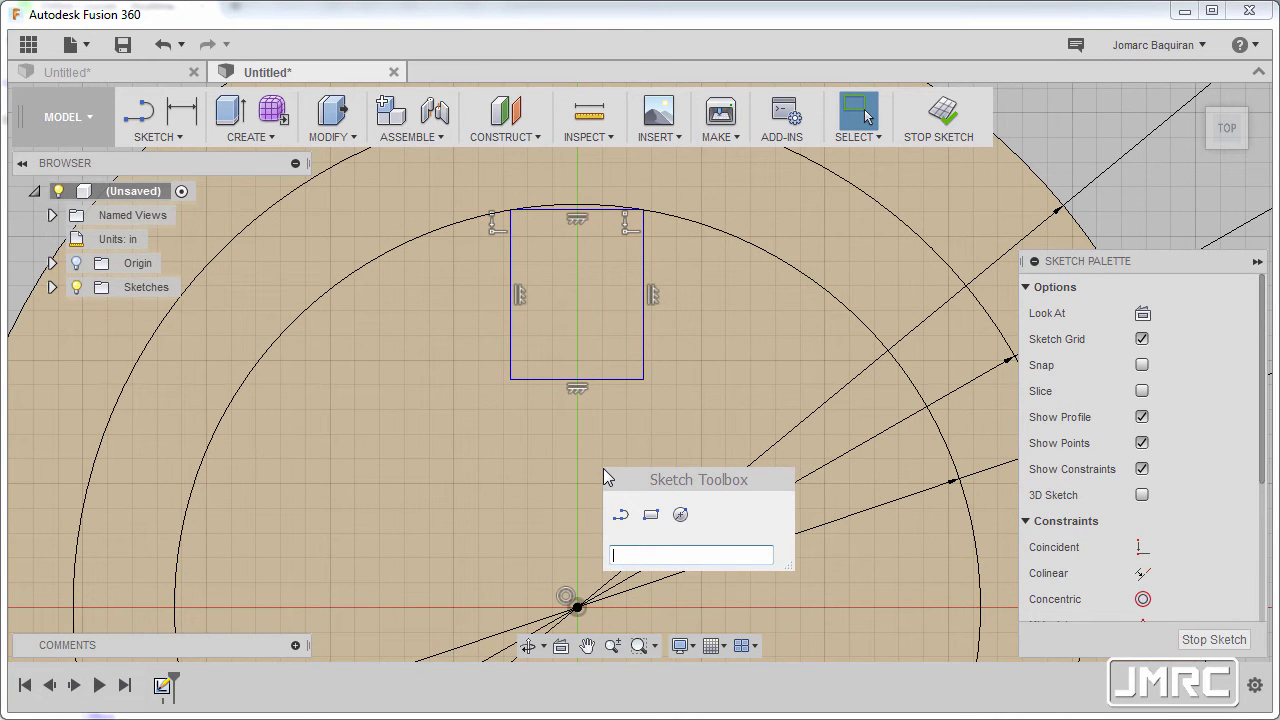
{"action": "type", "text": "p"}
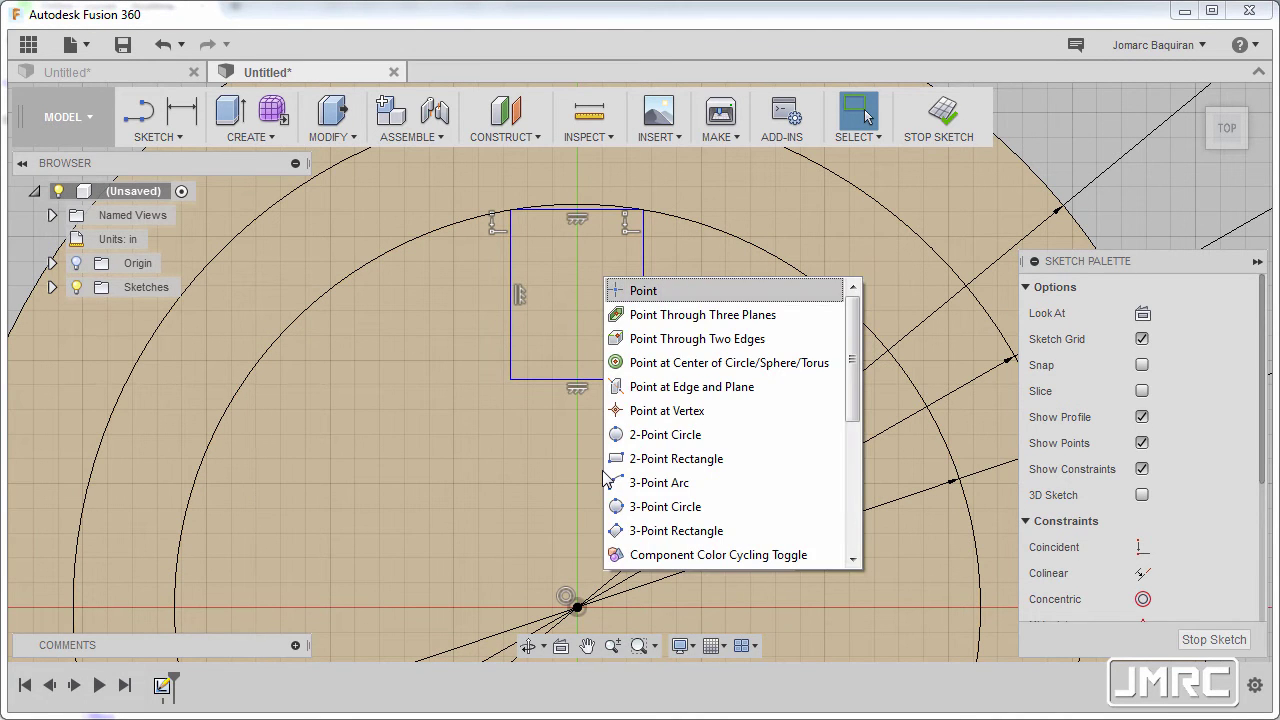
{"action": "left_click", "coordinate": [665, 290]}
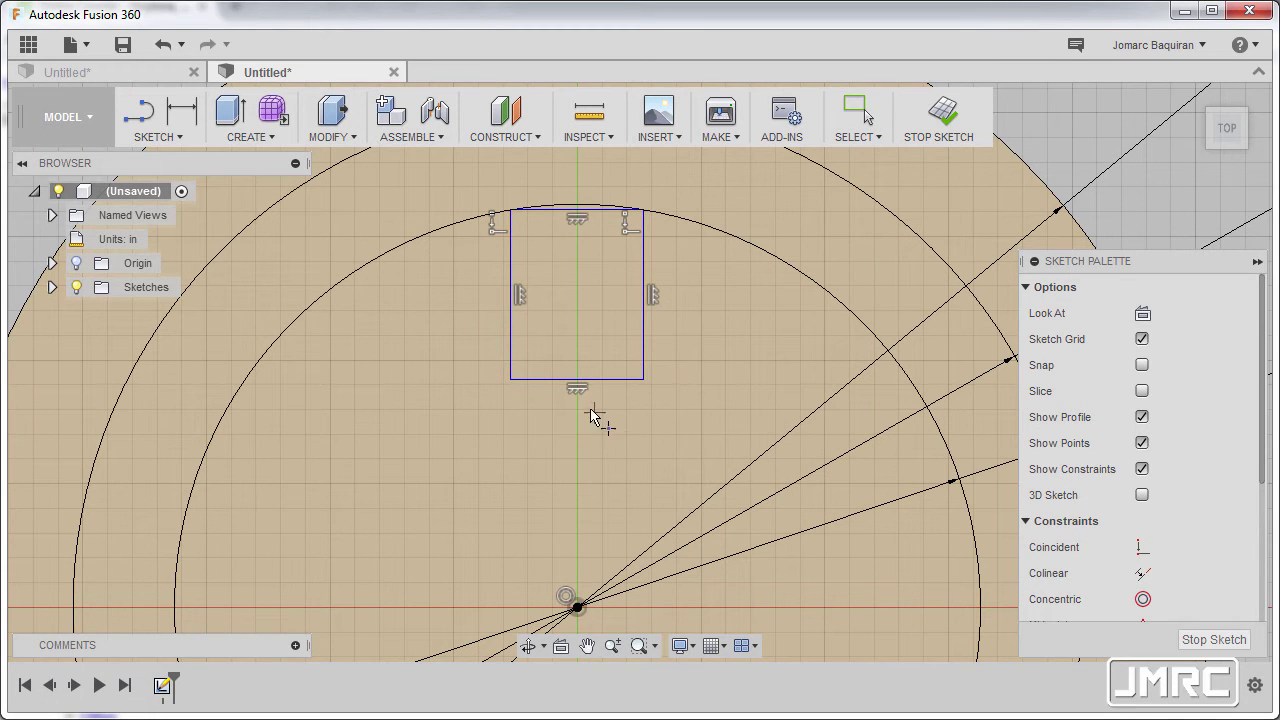
{"action": "left_click", "coordinate": [577, 380]}
{"action": "key", "text": "Escape"}
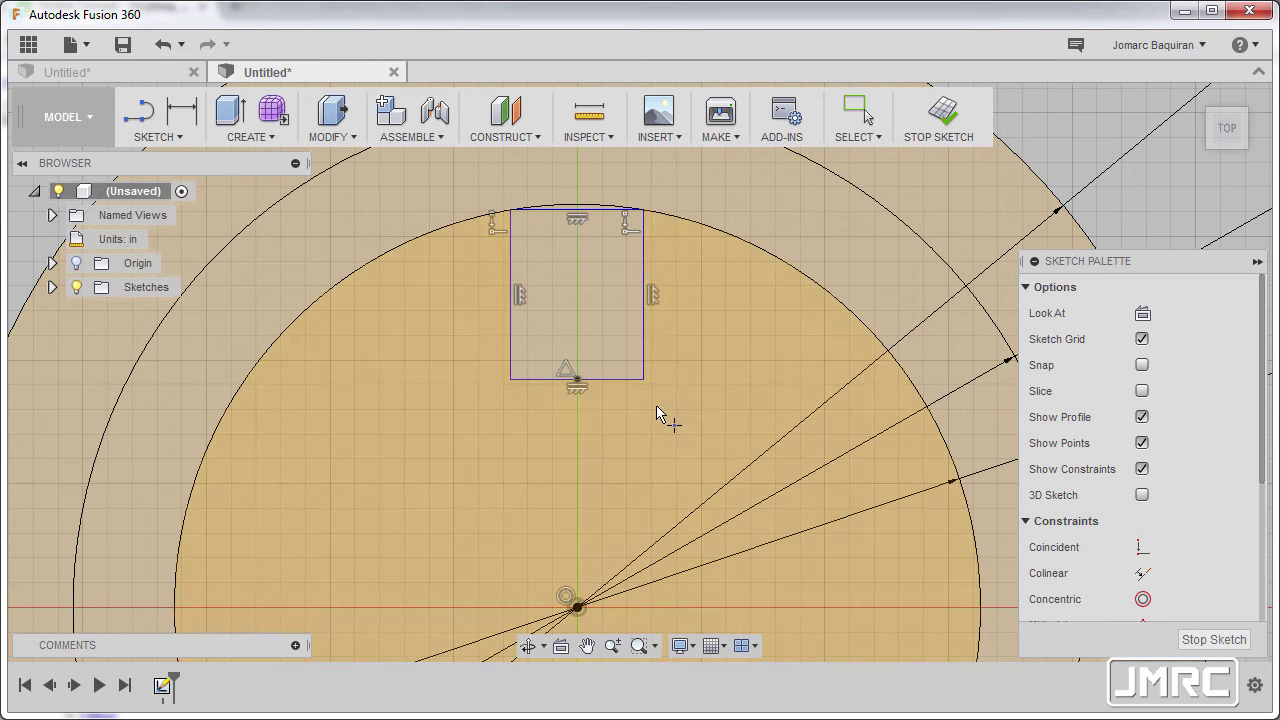
- Constrain the midpoint of the rectangle's bottom edge vertically to the circles' centre point
{"action": "scroll", "coordinate": [1130, 487], "scroll_direction": "down", "scroll_amount": 3}
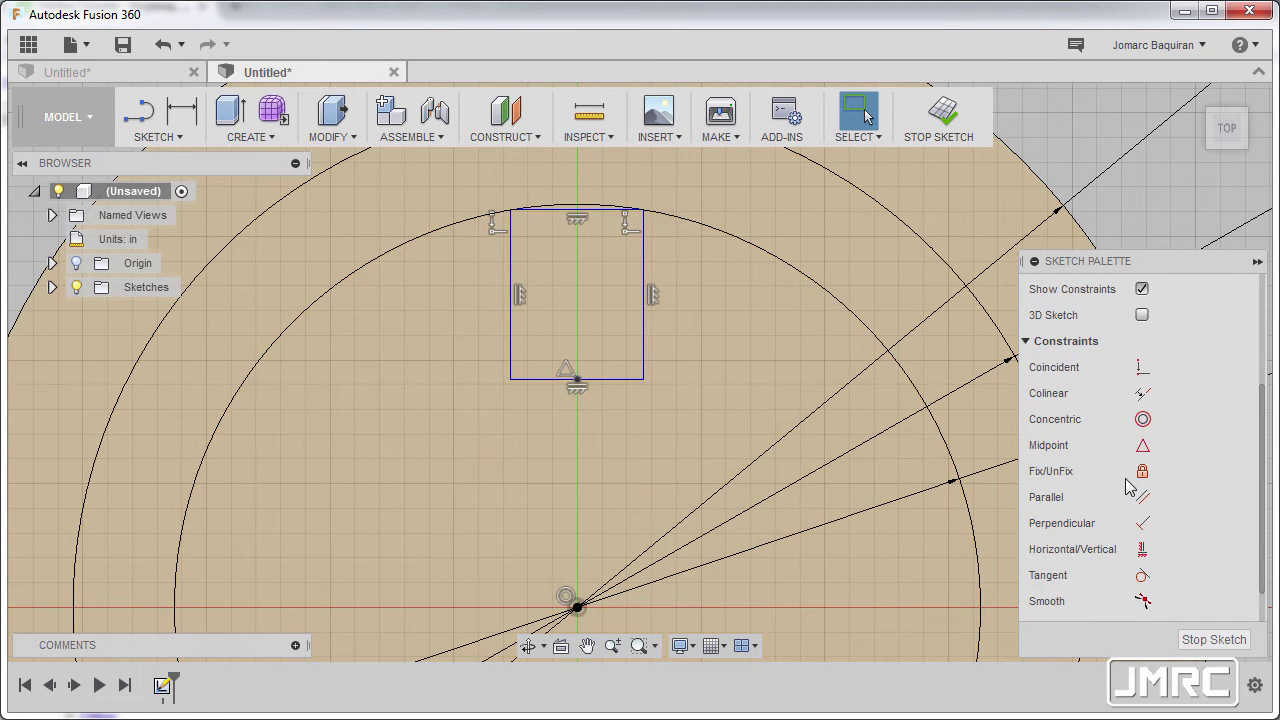
{"action": "left_click", "coordinate": [1143, 549]}
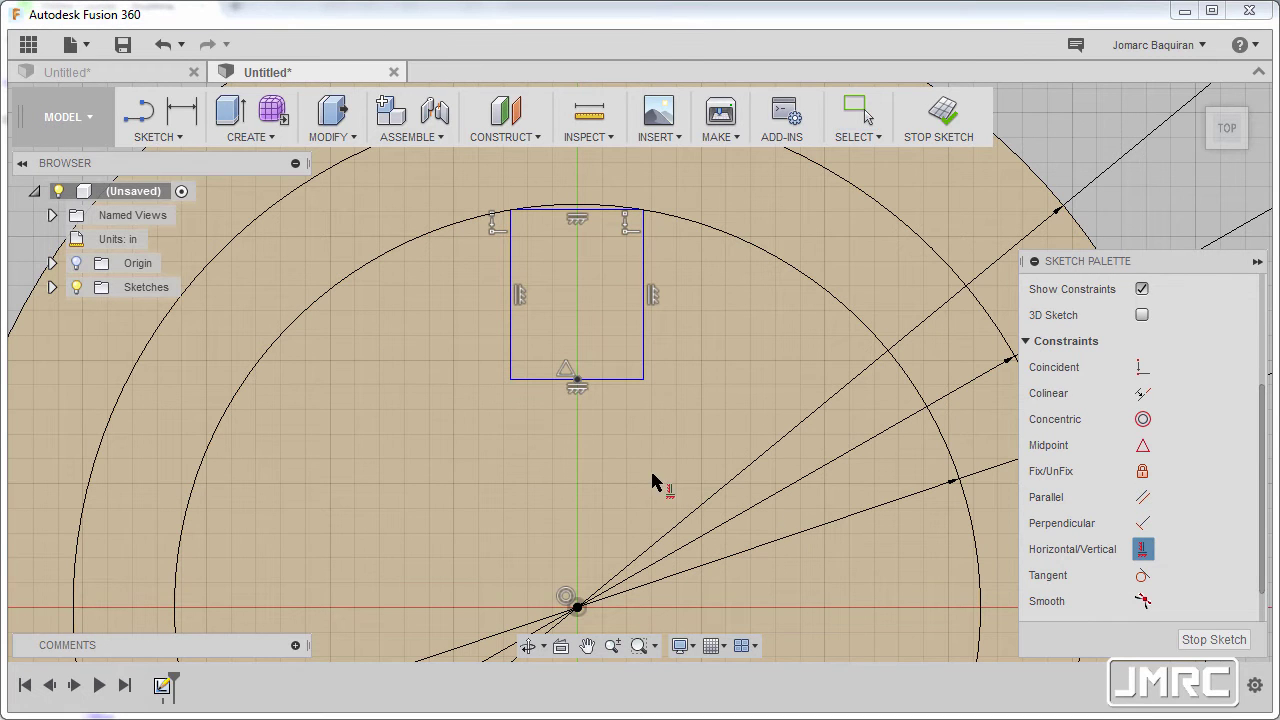
{"action": "left_click", "coordinate": [578, 381]}
{"action": "left_click", "coordinate": [577, 606]}
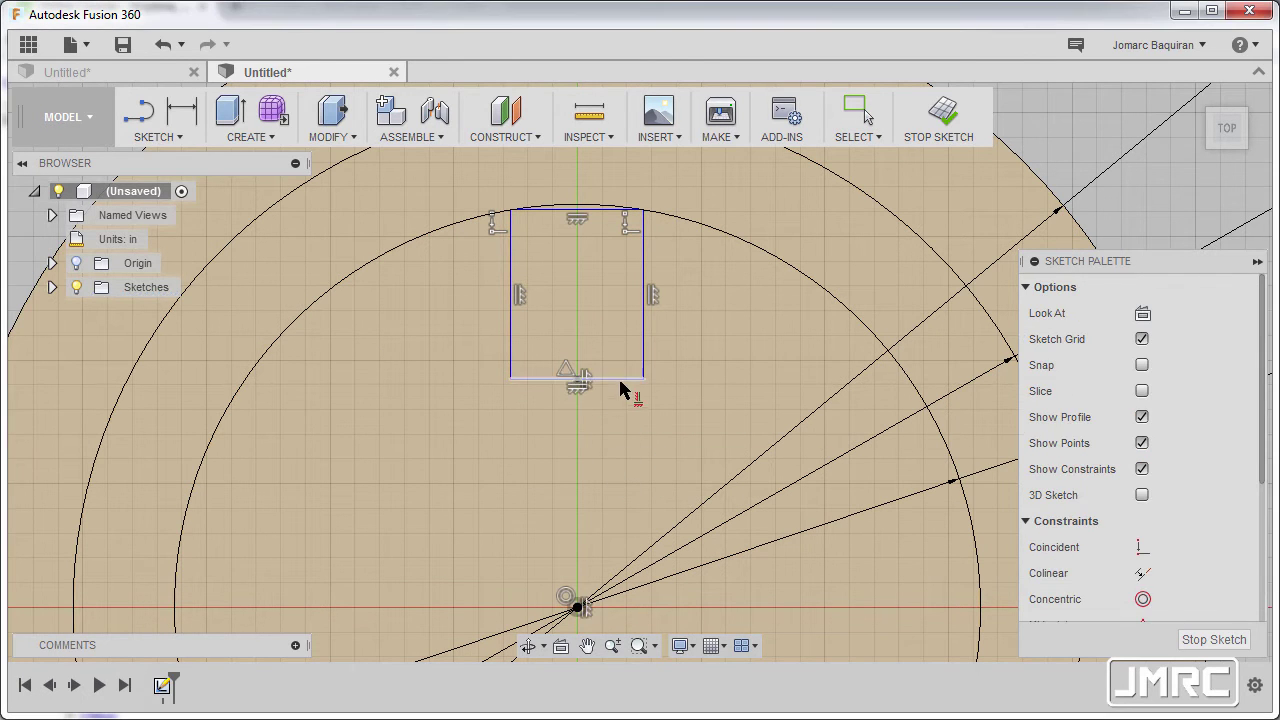
{"action": "key", "text": "Escape"}
- Dimension the rectangle's width between its two vertical sides and set it to 0.23 in
{"action": "middle_click_drag", "start_coordinate": [612, 427], "coordinate": [636, 409]}
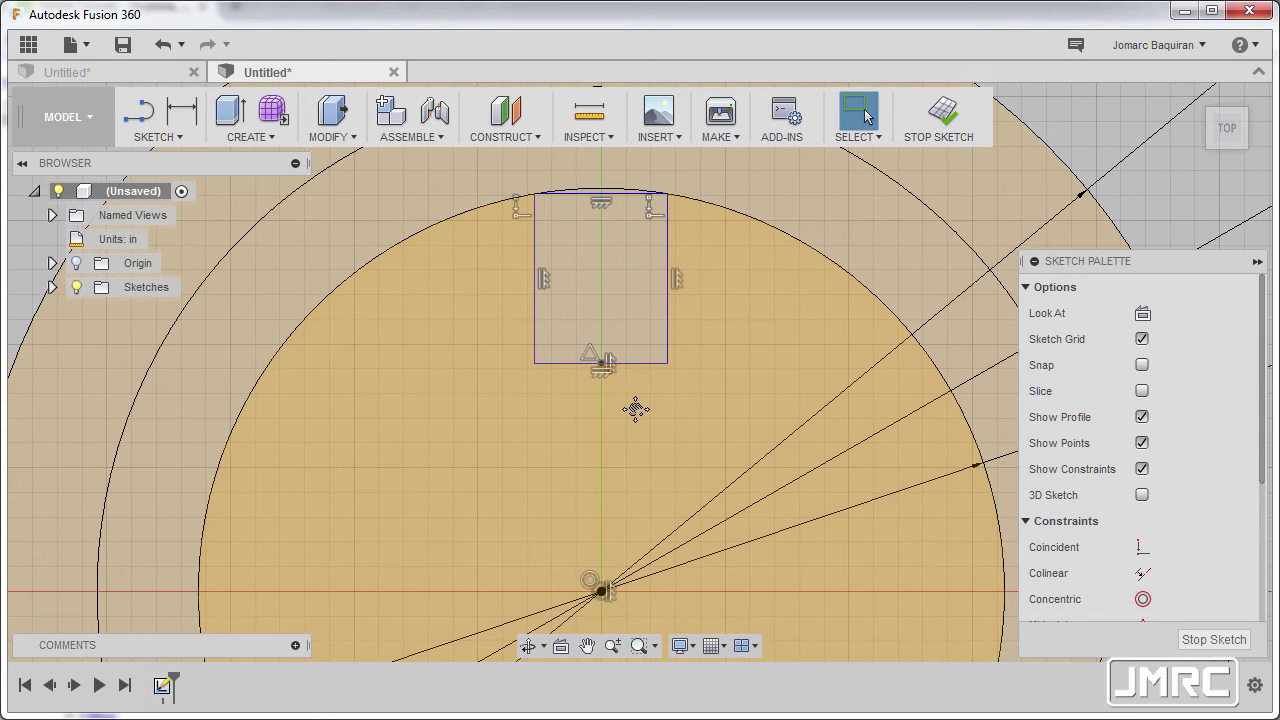
{"action": "key", "text": "d"}
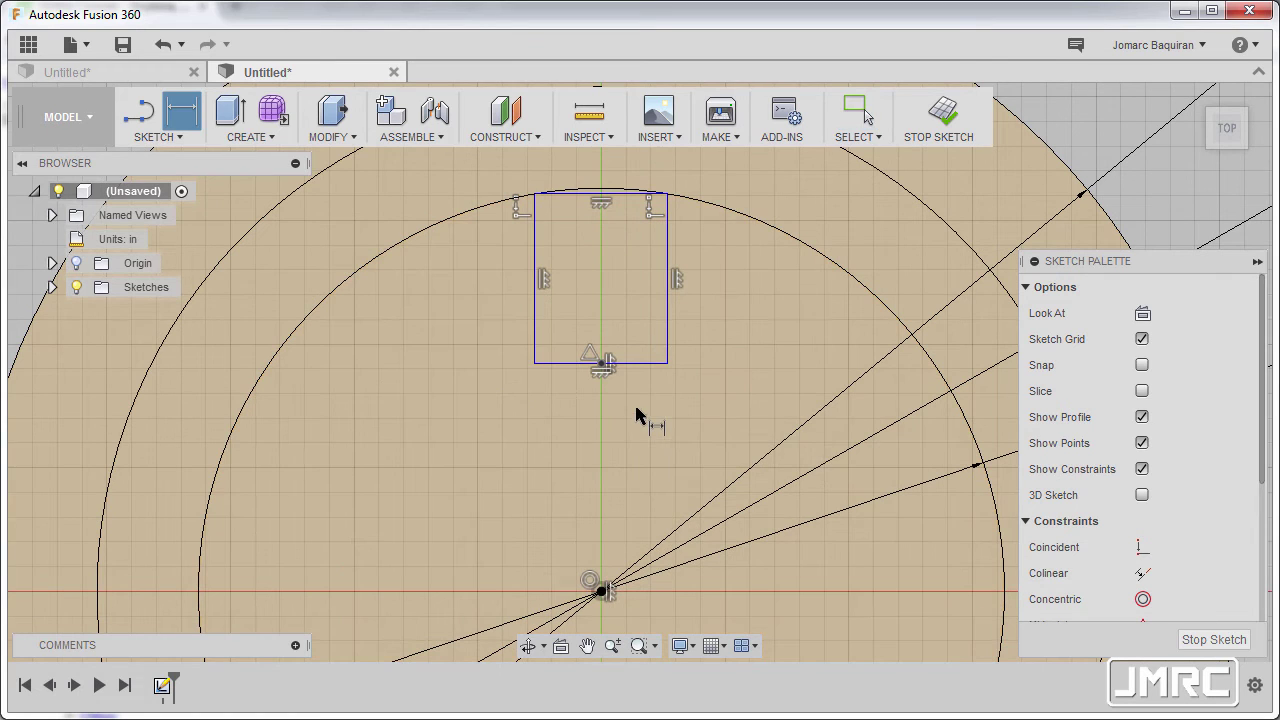
{"action": "left_click", "coordinate": [538, 308]}
{"action": "left_click", "coordinate": [668, 323]}
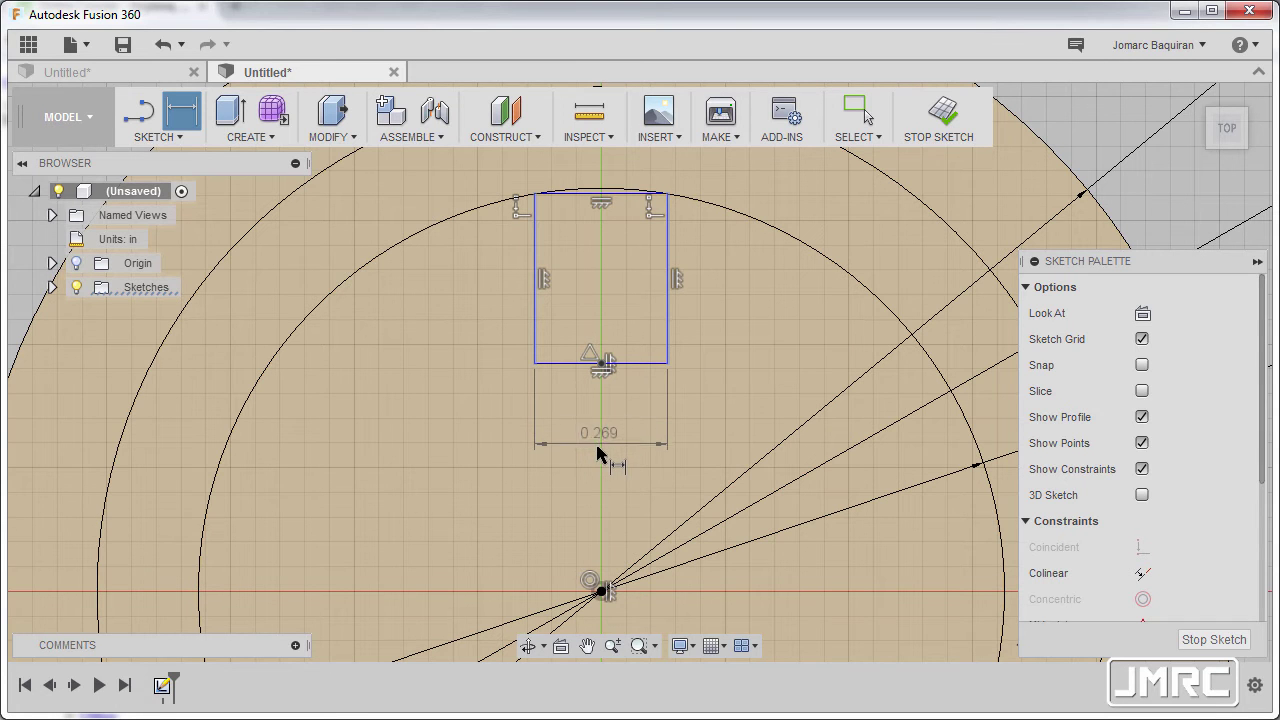
{"action": "left_click", "coordinate": [601, 451]}
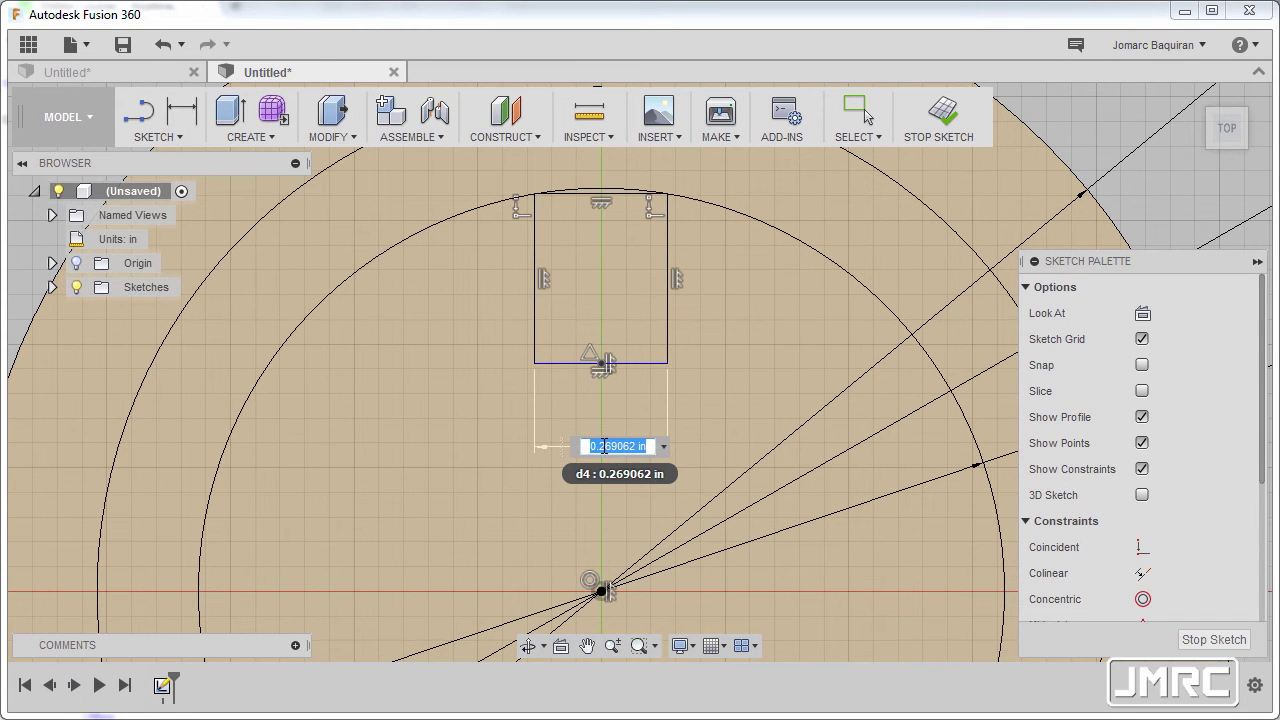
{"action": "key", "text": "BackSpace"}
{"action": "key", "text": "Return"}
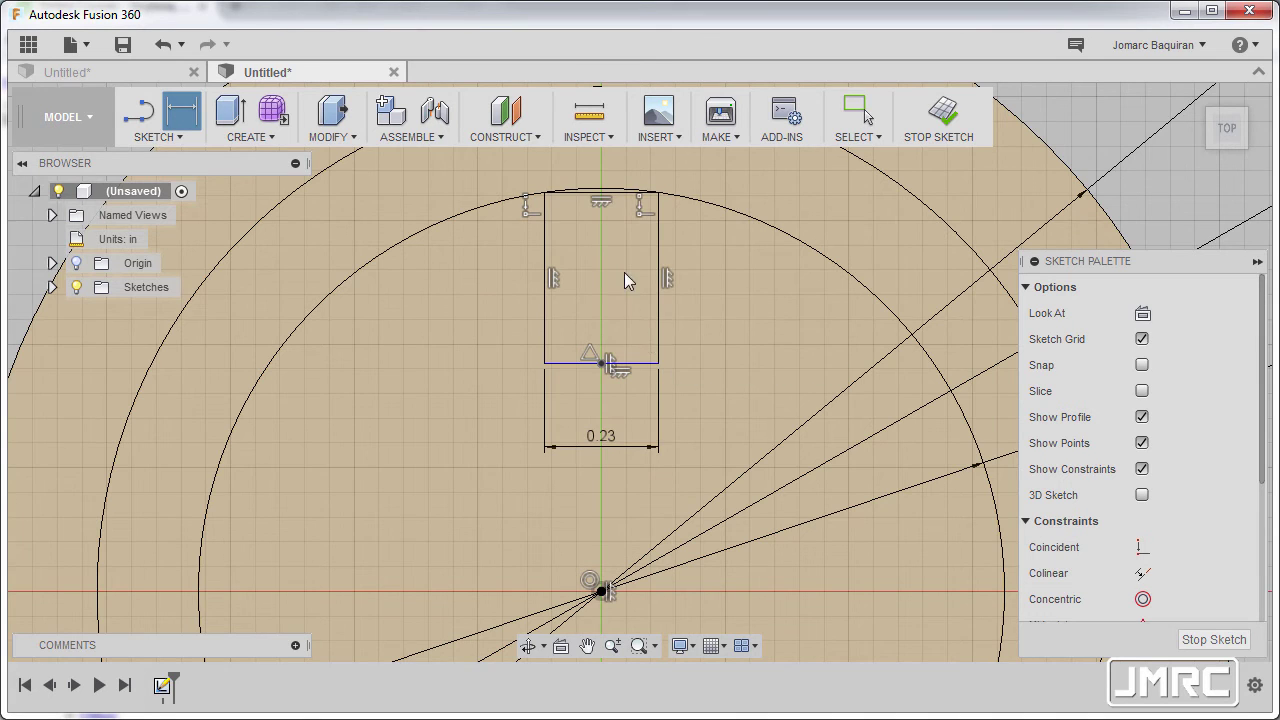
- Trim away the rectangle's straight top edge just below the innermost circle's arc
{"action": "key", "text": "Escape"}
{"action": "scroll", "coordinate": [610, 209], "scroll_direction": "up", "scroll_amount": 3}
{"action": "middle_click_drag", "start_coordinate": [610, 209], "coordinate": [606, 353]}
{"action": "scroll", "coordinate": [606, 336], "scroll_direction": "up", "scroll_amount": 2}
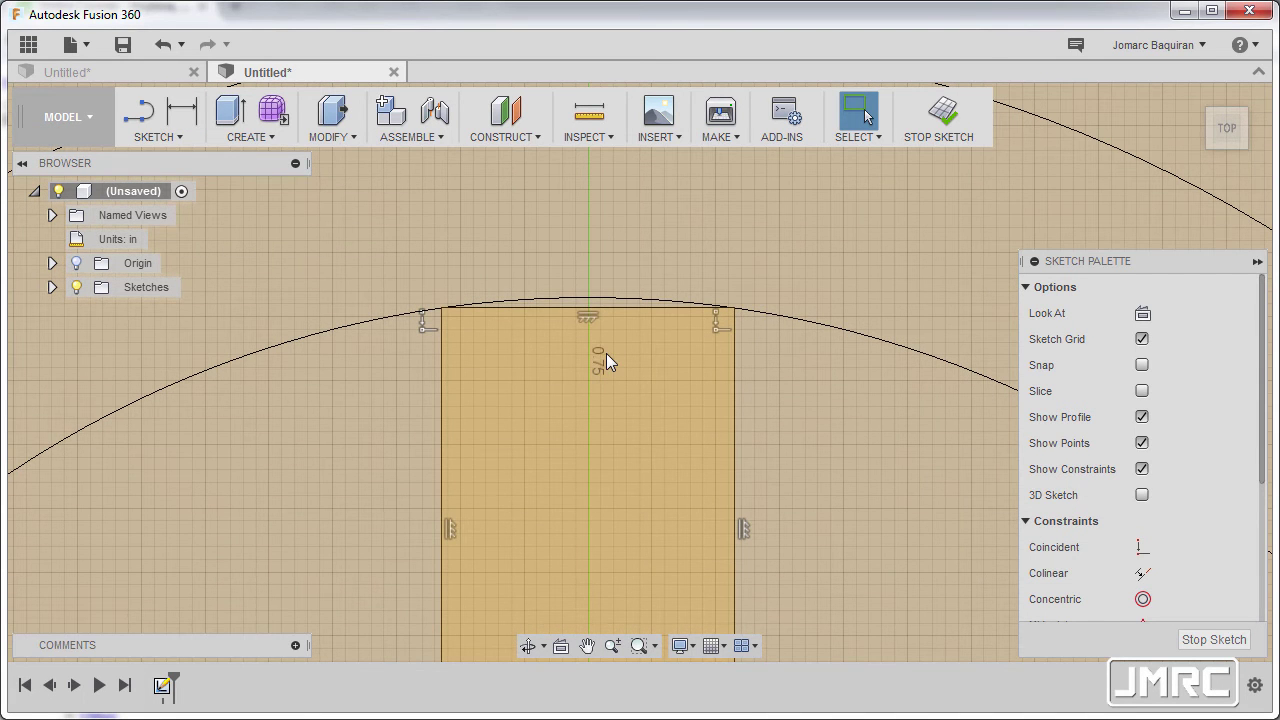
{"action": "key", "text": "t"}
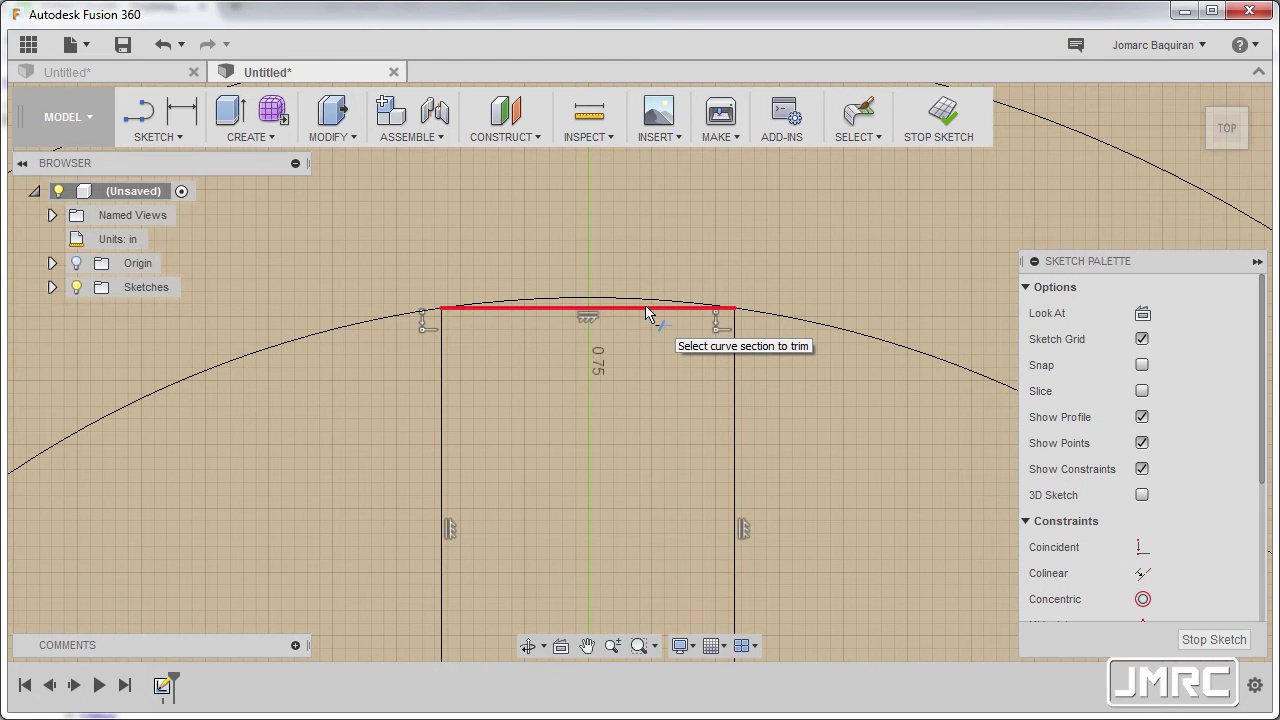
{"action": "left_click", "coordinate": [645, 314]}
{"action": "scroll", "coordinate": [640, 336], "scroll_direction": "down", "scroll_amount": 5}
{"action": "scroll", "coordinate": [610, 337], "scroll_direction": "down", "scroll_amount": 1}
{"action": "key", "text": "Escape"}
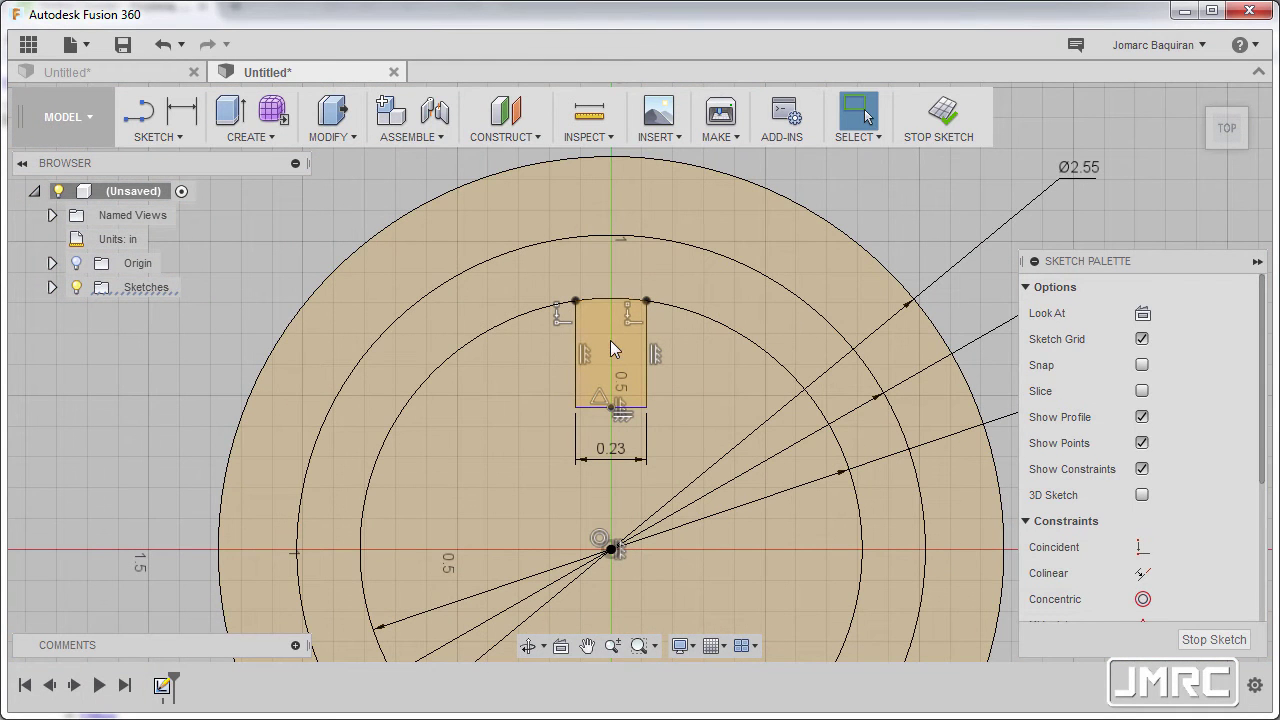
- Place a sketch point on the innermost circle near its lowest point, slightly beside the vertical axis
{"action": "middle_click_drag", "start_coordinate": [622, 410], "coordinate": [628, 313]}
{"action": "scroll", "coordinate": [630, 313], "scroll_direction": "down", "scroll_amount": 1}
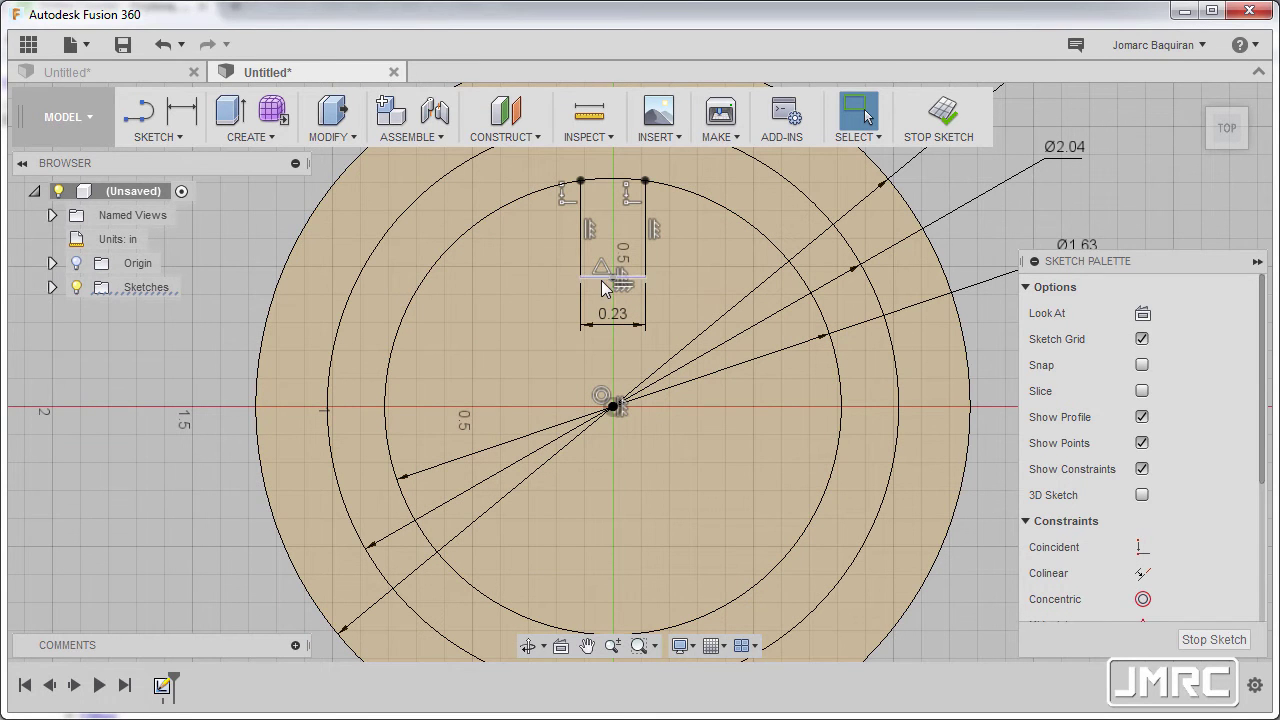
{"action": "middle_click_drag", "start_coordinate": [604, 526], "coordinate": [605, 511]}
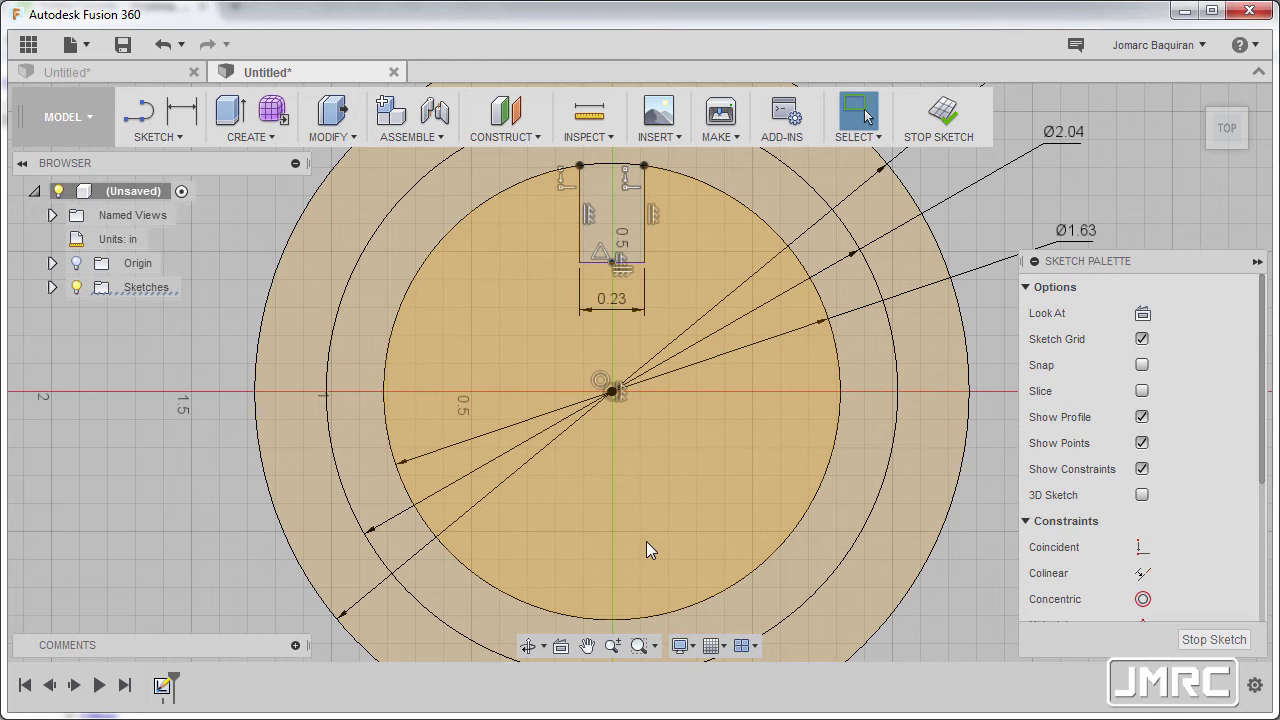
{"action": "type", "text": "spo"}
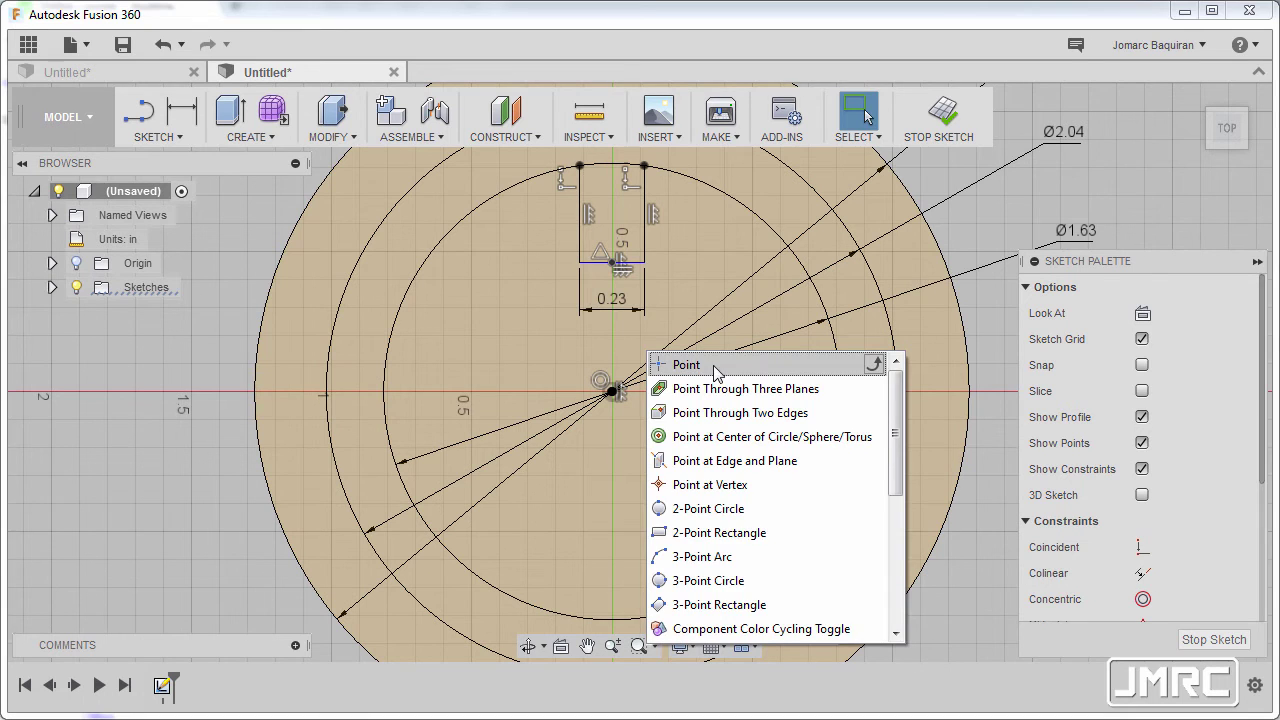
{"action": "left_click", "coordinate": [715, 372]}
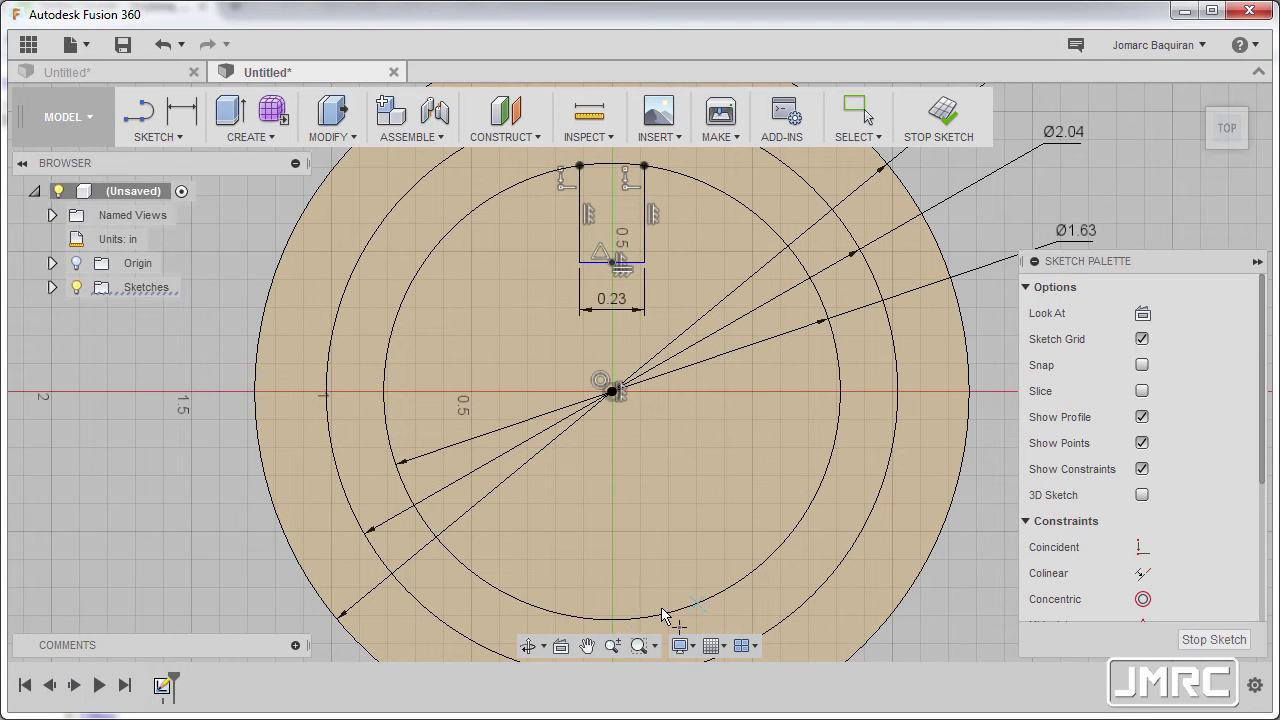
{"action": "left_click", "coordinate": [625, 619]}
{"action": "key", "text": "Escape"}
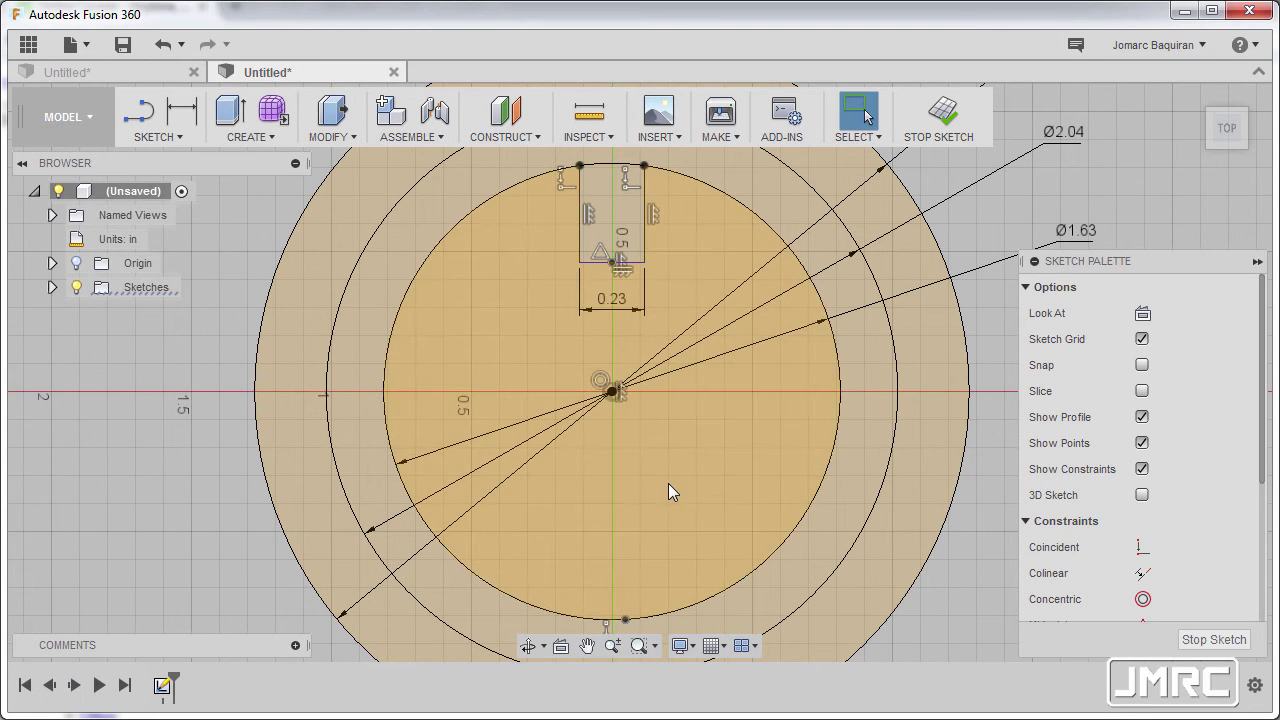
- Constrain the sketch point at the bottom of the innermost circle vertically to the circles' centre point
{"action": "scroll", "coordinate": [1124, 512], "scroll_direction": "down", "scroll_amount": 3}
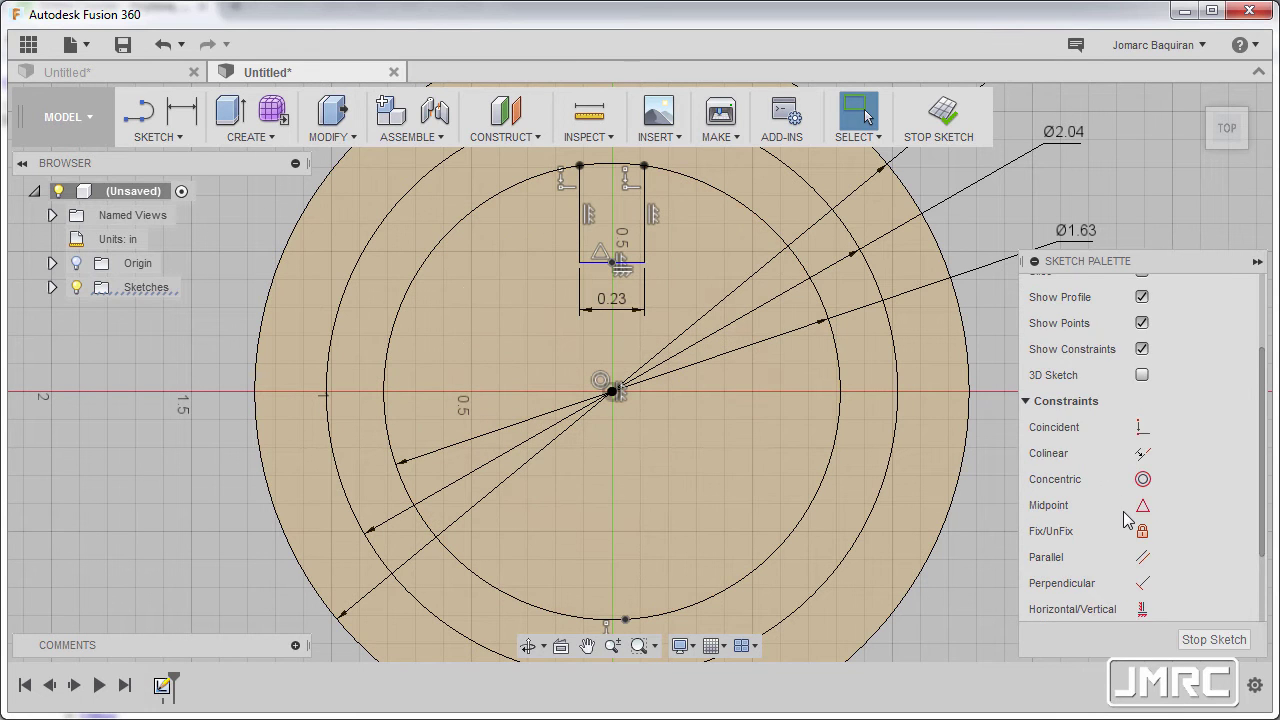
{"action": "scroll", "coordinate": [1124, 517], "scroll_direction": "down", "scroll_amount": 2}
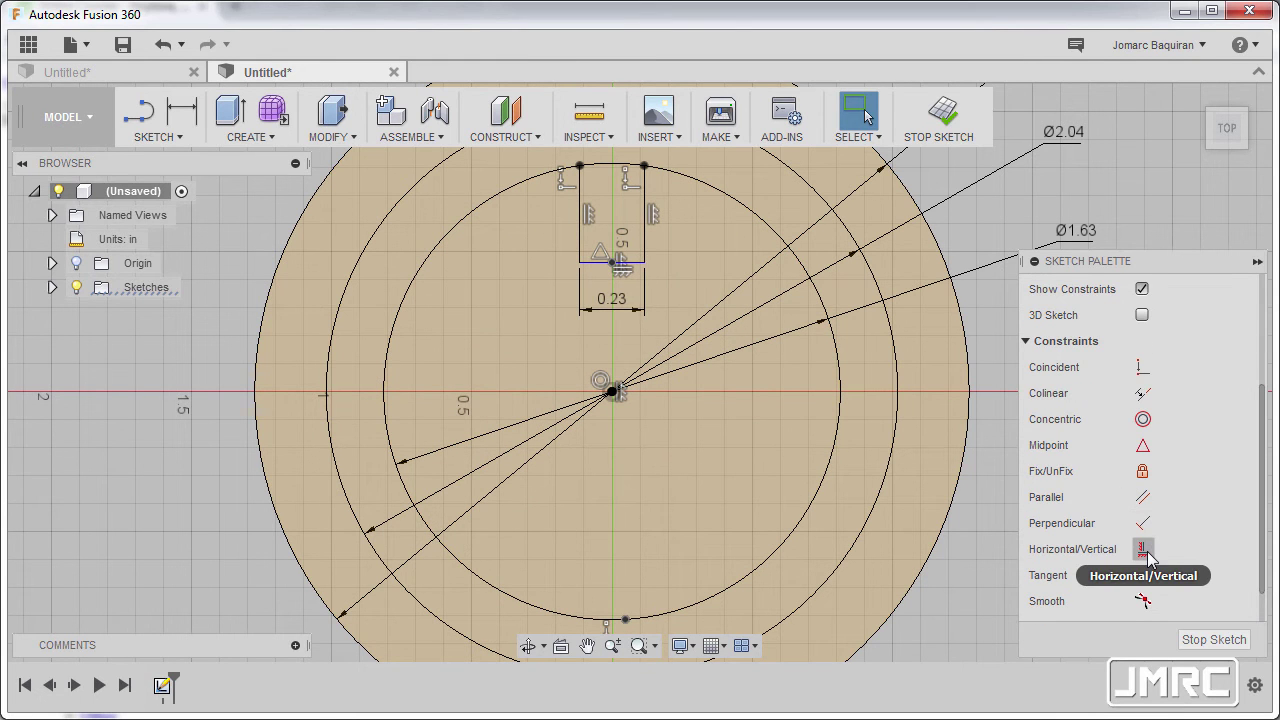
{"action": "left_click", "coordinate": [1143, 549]}
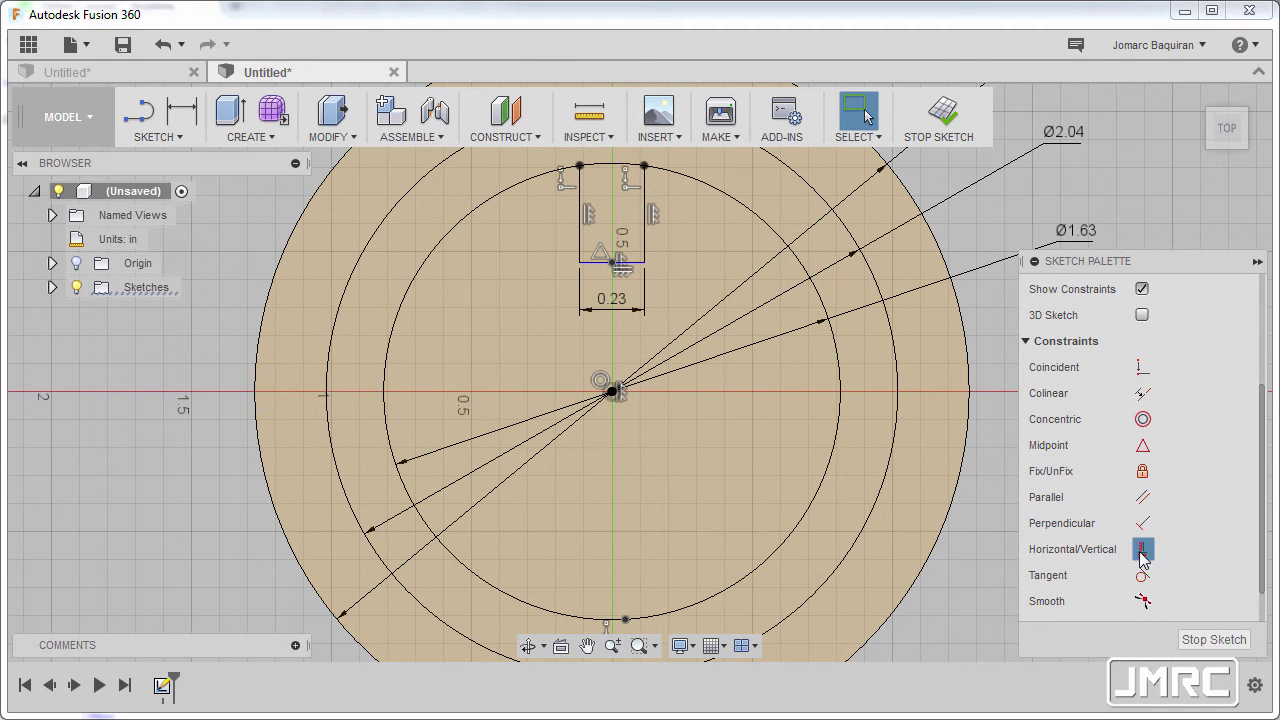
{"action": "left_click", "coordinate": [612, 391]}
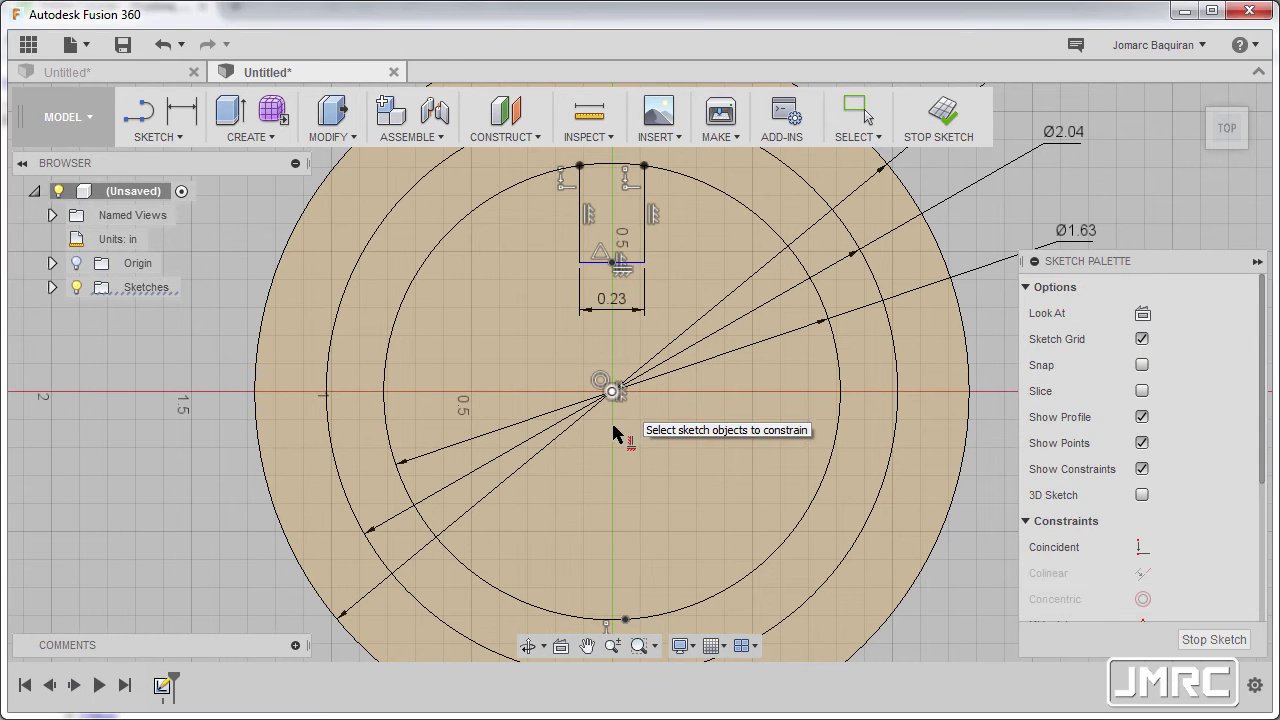
{"action": "left_click", "coordinate": [626, 620]}
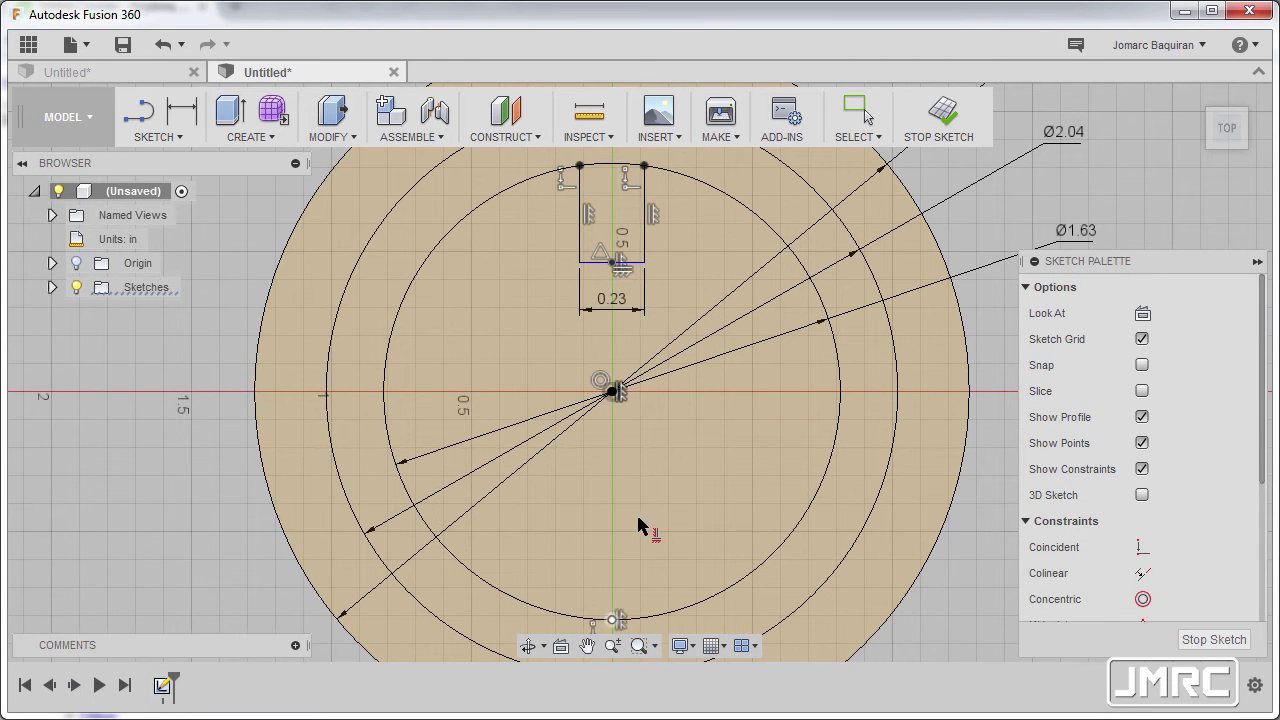
{"action": "key", "text": "Escape"}
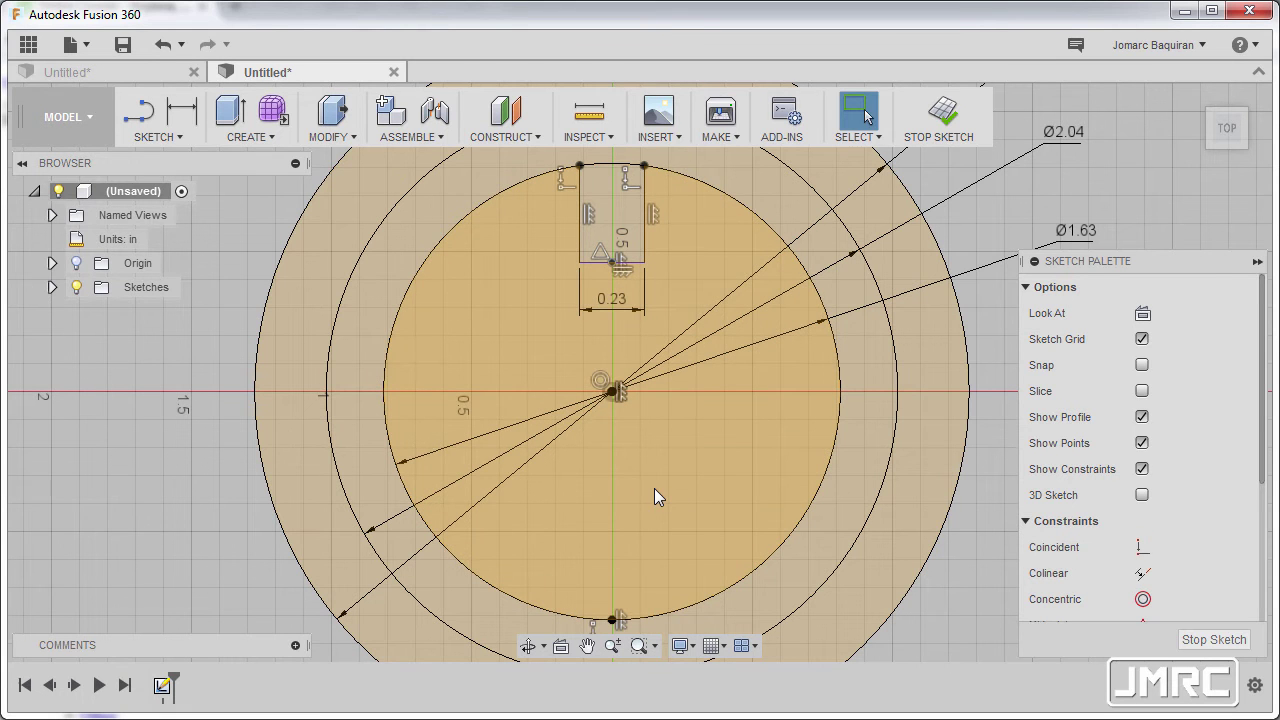
- Dimension the distance from the rectangle's bottom edge to the lowest point of the innermost circle as 1.5 in
{"action": "key", "text": "d"}
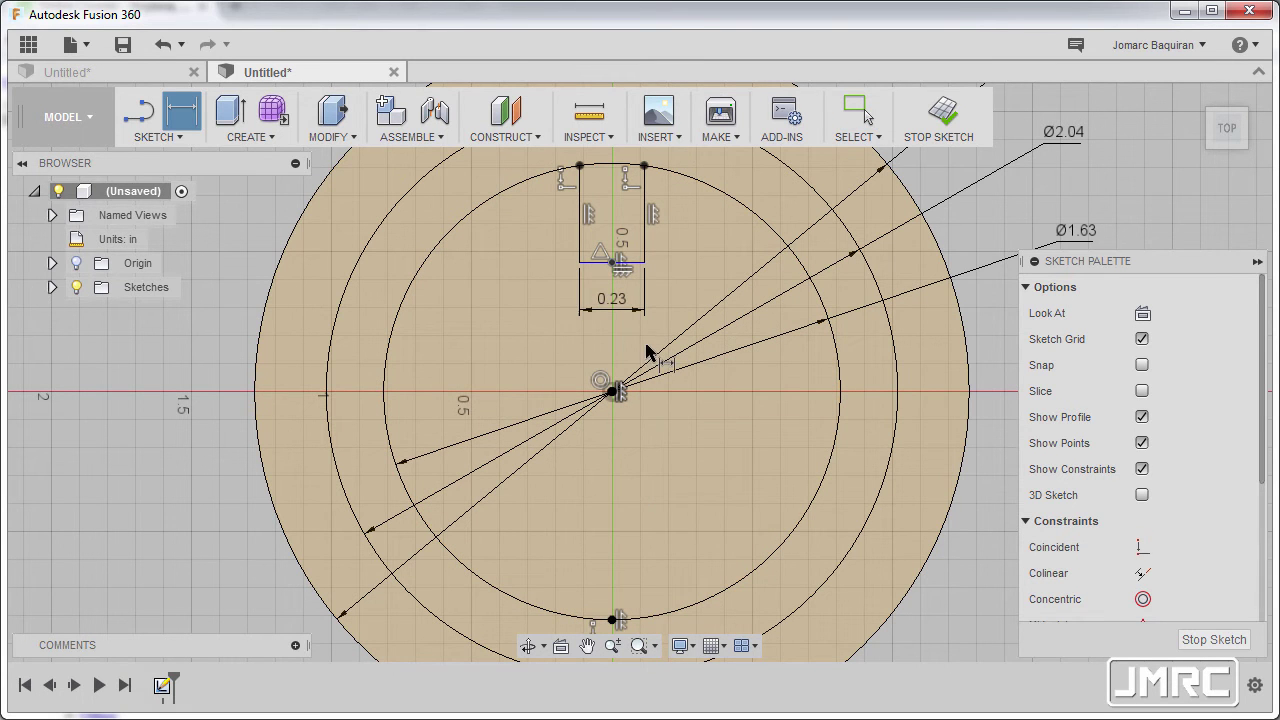
{"action": "left_click", "coordinate": [643, 272]}
{"action": "left_click", "coordinate": [612, 619]}
{"action": "scroll", "coordinate": [925, 449], "scroll_direction": "down", "scroll_amount": 2}
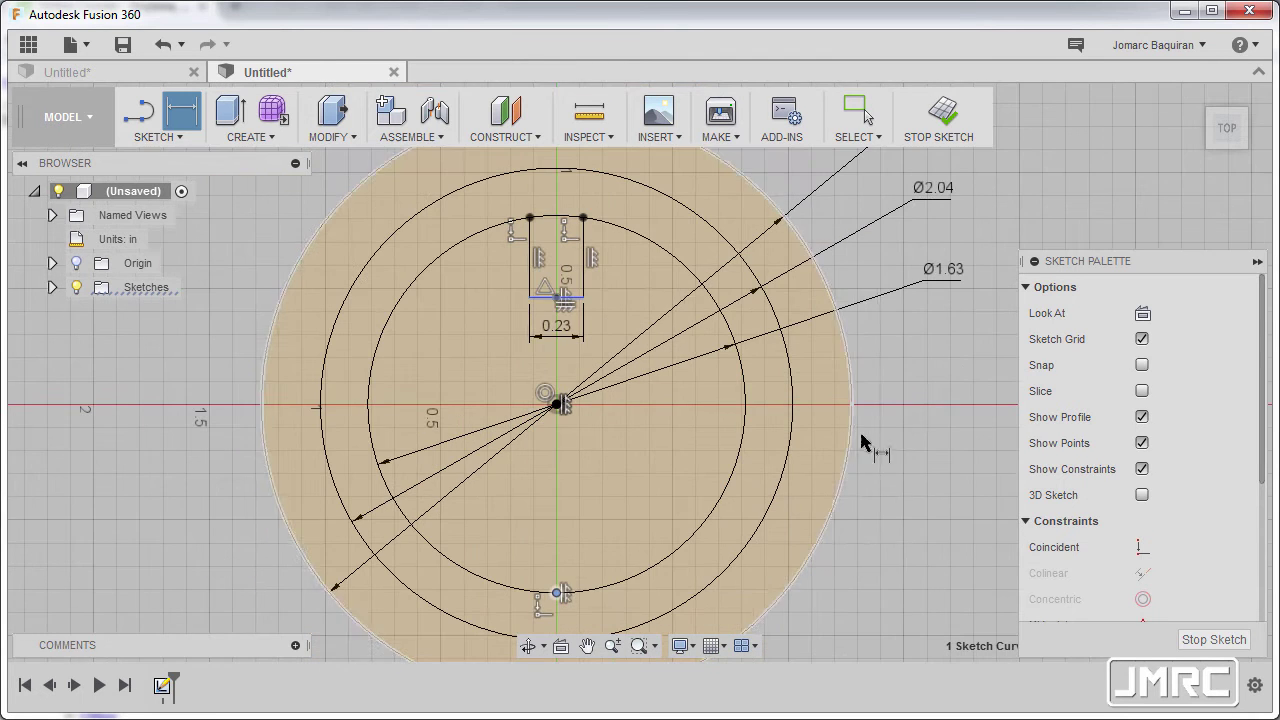
{"action": "left_click", "coordinate": [911, 448]}
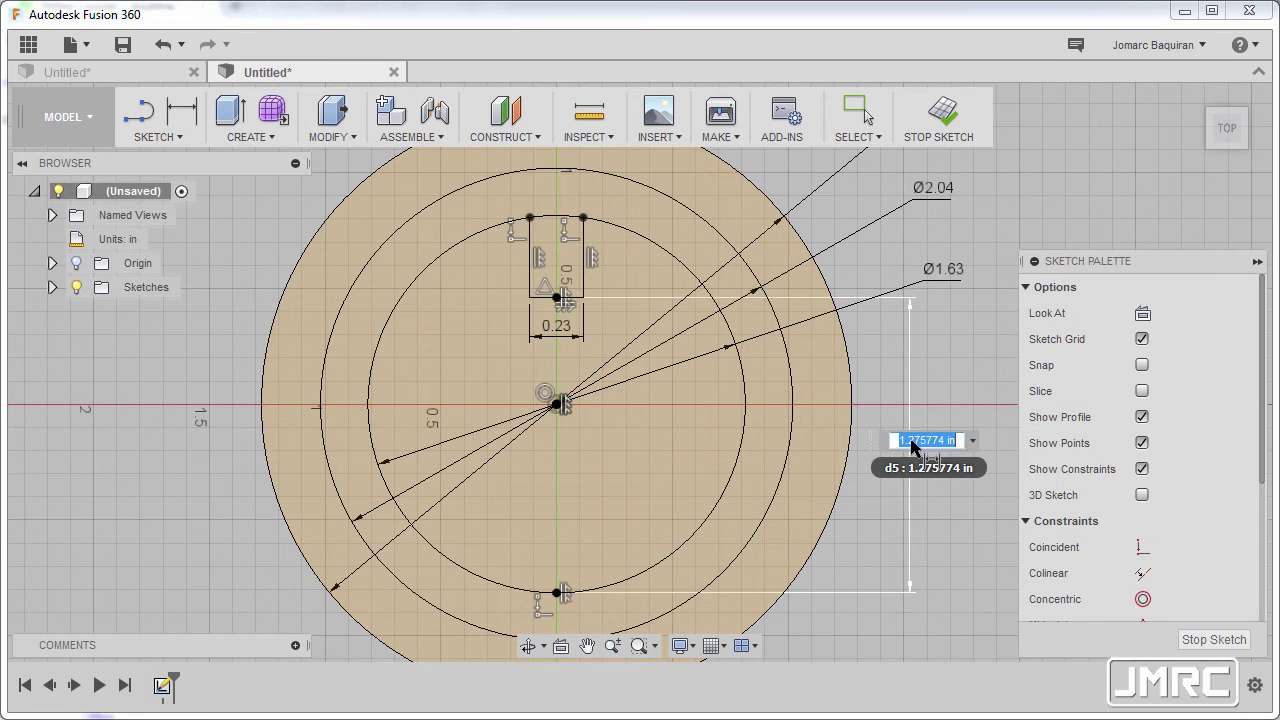
{"action": "type", "text": "1.5"}
{"action": "key", "text": "Return"}
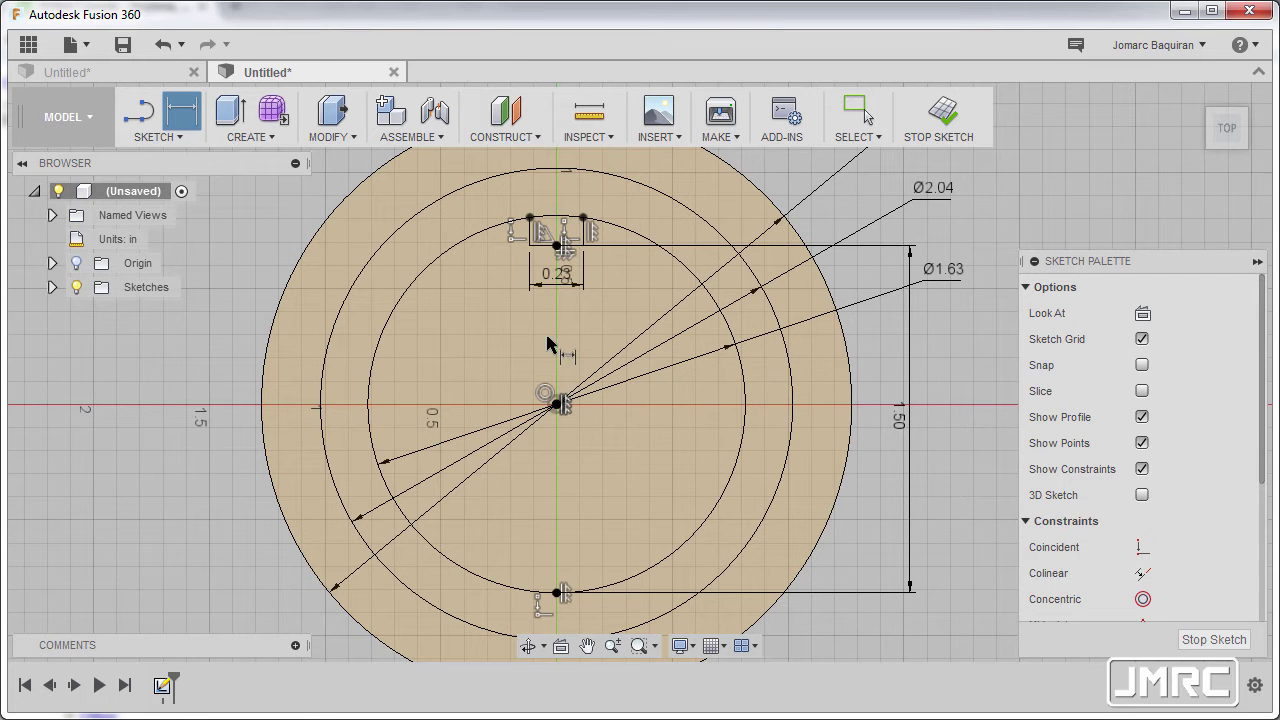
- Trim the innermost circle's arc between the rectangle's two vertical sides to open the key profile into the ring
{"action": "key", "text": "t"}
{"action": "scroll", "coordinate": [548, 229], "scroll_direction": "up", "scroll_amount": 5}
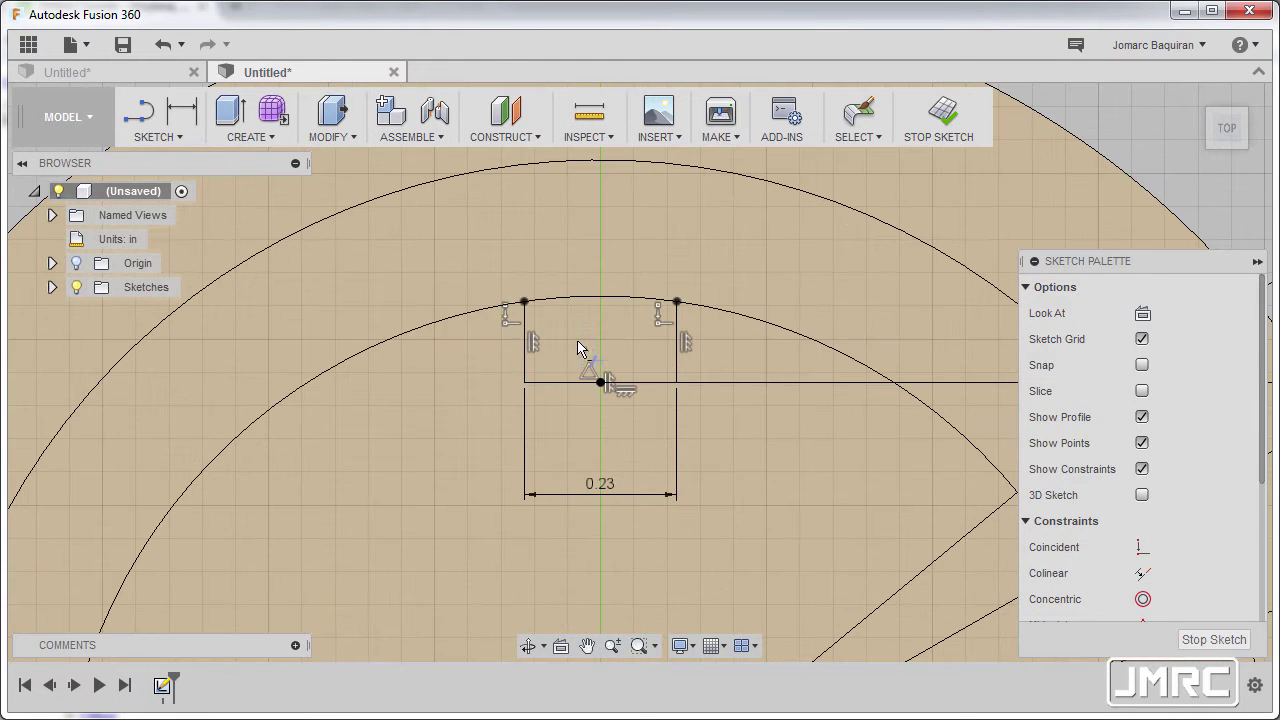
{"action": "left_click", "coordinate": [600, 298]}
{"action": "scroll", "coordinate": [600, 296], "scroll_direction": "down", "scroll_amount": 3}
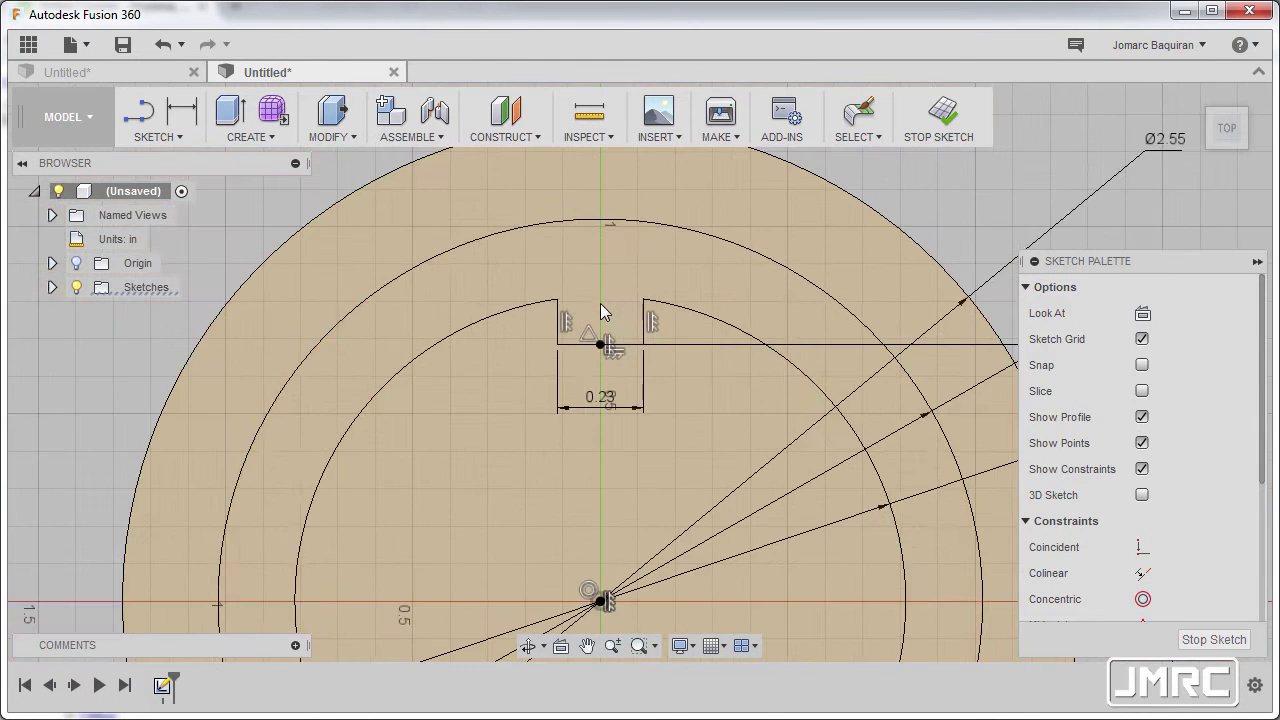
{"action": "key", "text": "Escape"}
{"action": "left_click", "coordinate": [642, 299]}
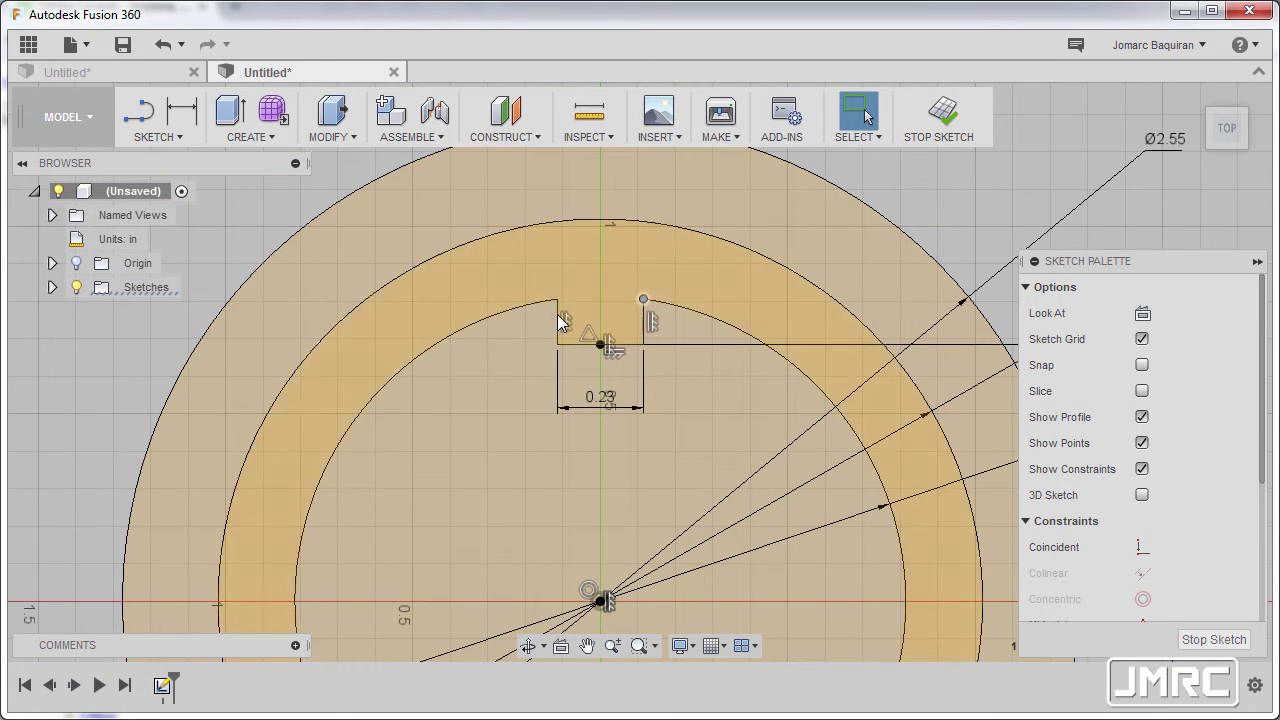
{"action": "left_click", "coordinate": [557, 344]}
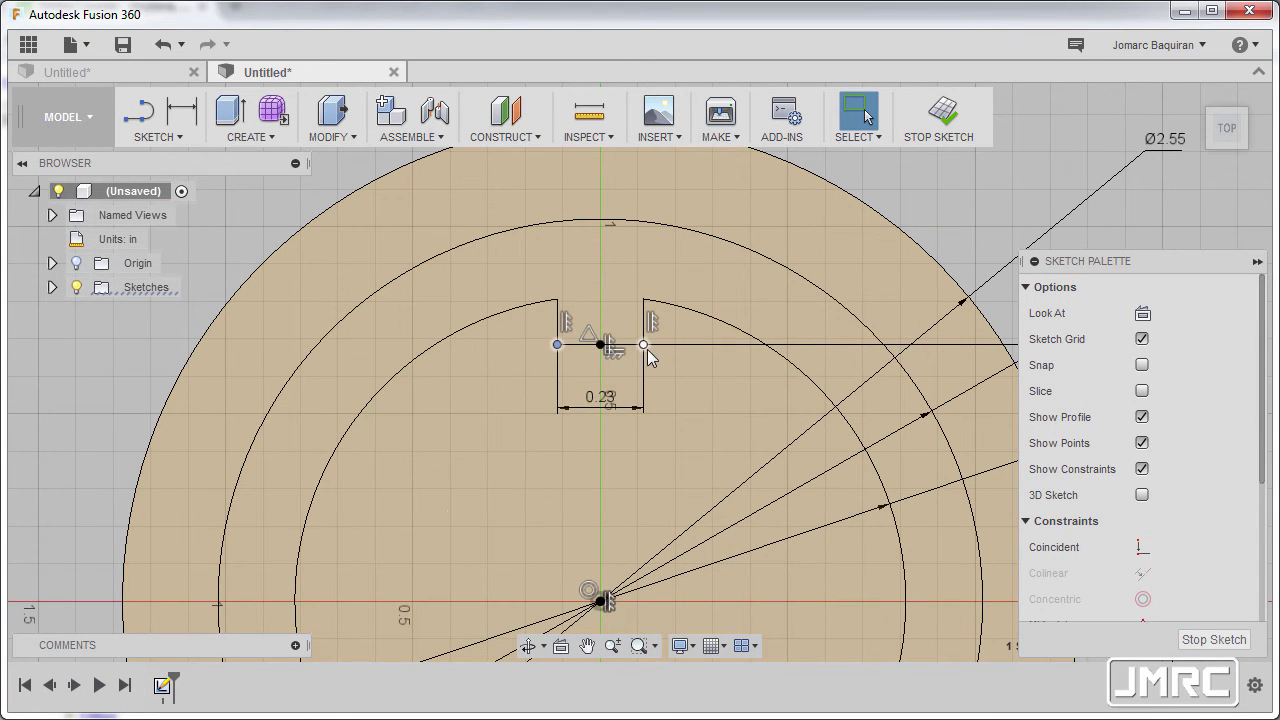
{"action": "scroll", "coordinate": [711, 350], "scroll_direction": "down", "scroll_amount": 2}
{"action": "scroll", "coordinate": [680, 297], "scroll_direction": "down", "scroll_amount": 4}
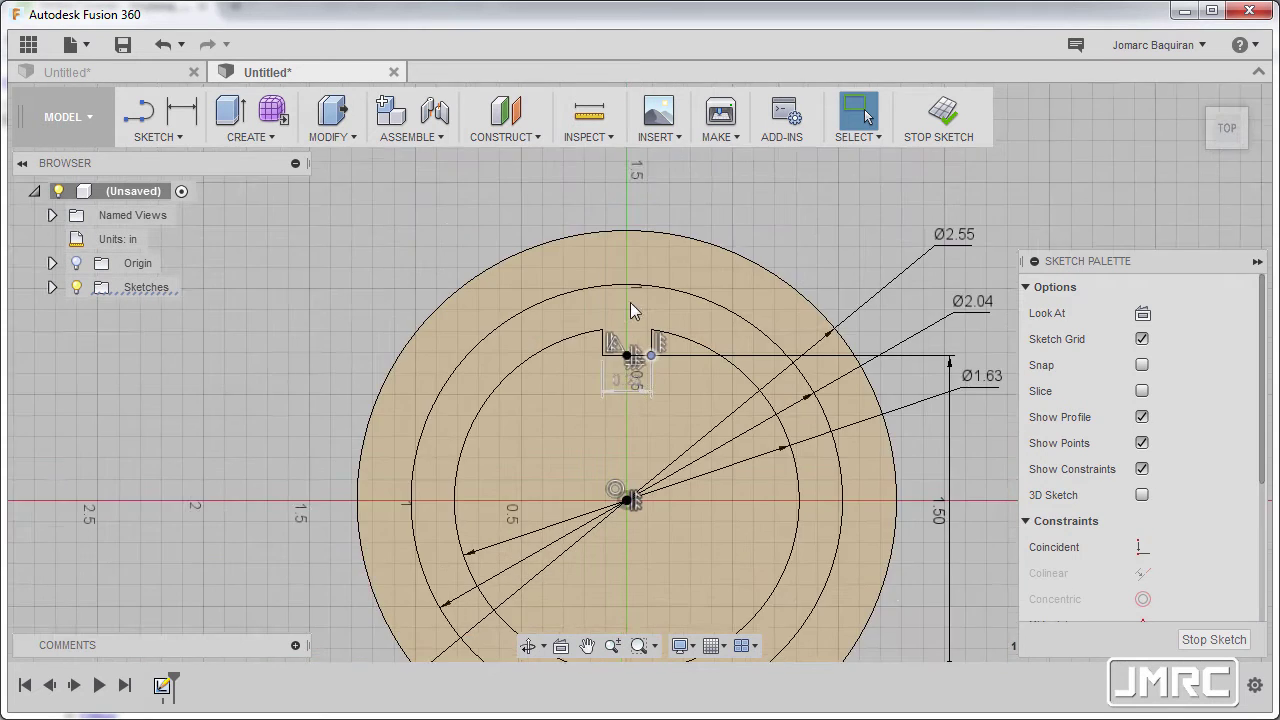
{"action": "left_click", "coordinate": [643, 329]}
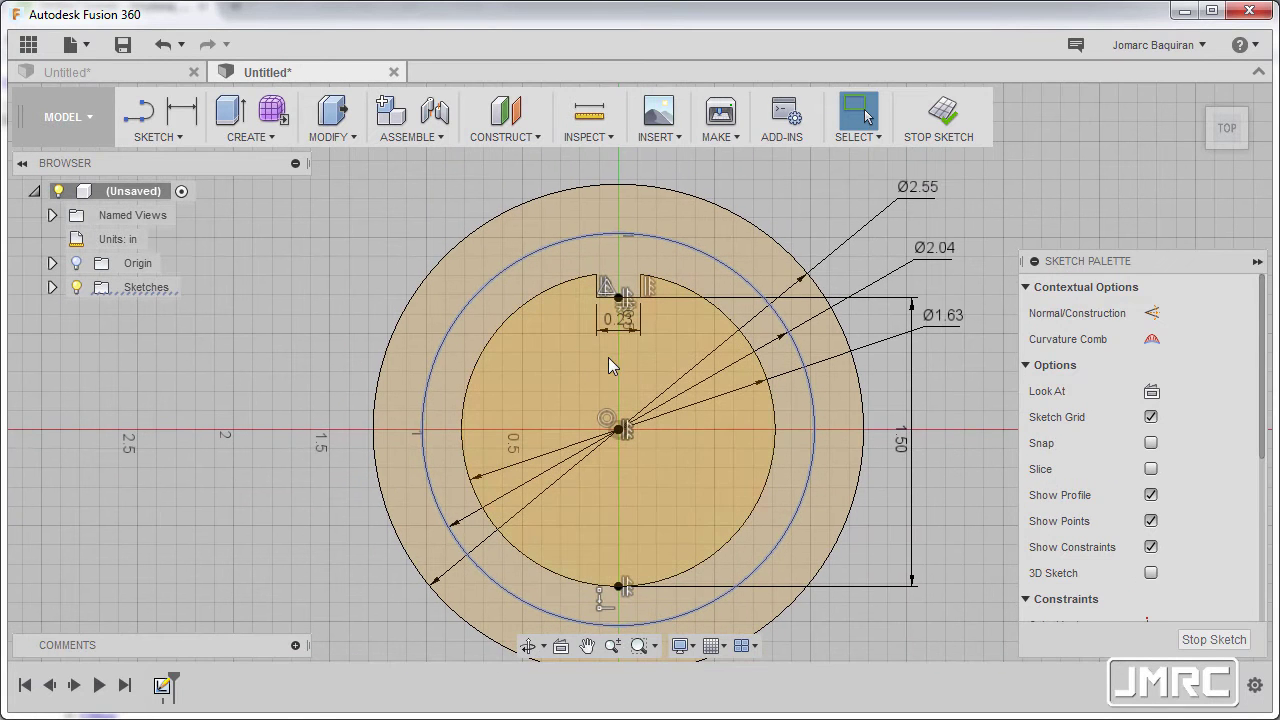
- Extrude the keyed ring between the 2.04 in and 1.63 in circles symmetrically by .32/2 in as a new body
{"action": "left_click", "coordinate": [610, 358]}
{"action": "middle_click_drag", "start_coordinate": [606, 364], "coordinate": [599, 368]}
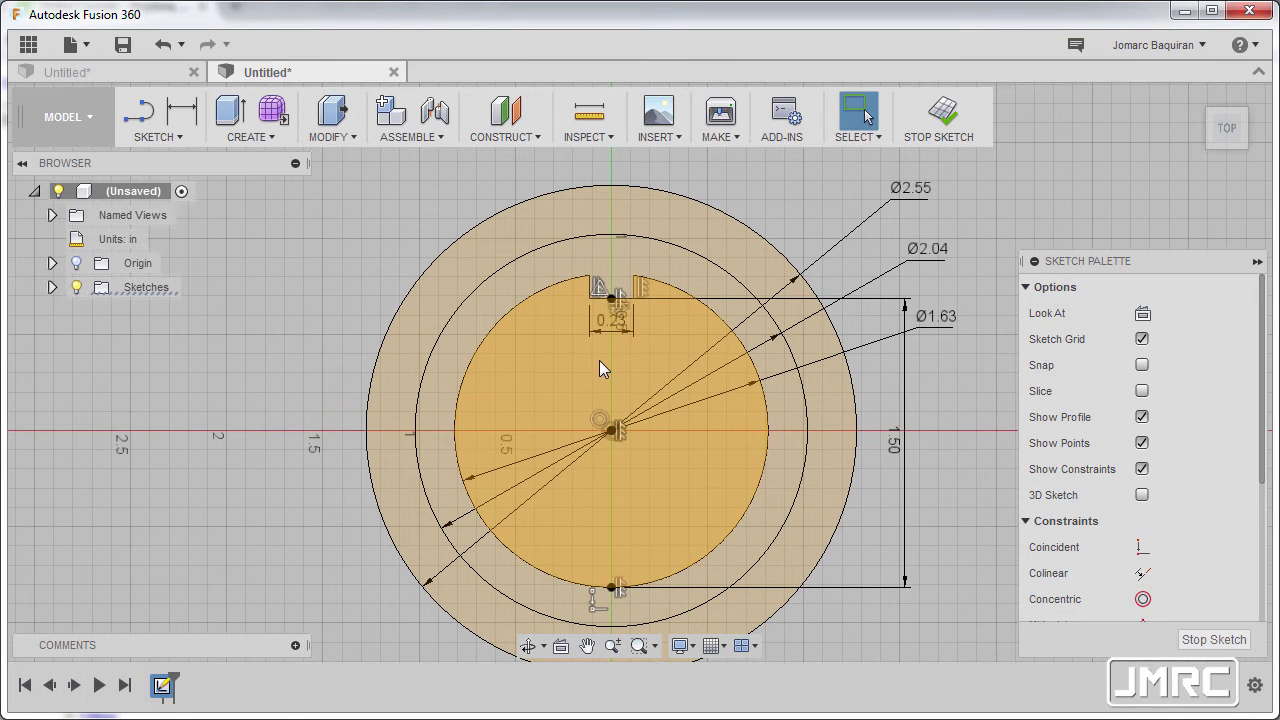
{"action": "key", "text": "e"}
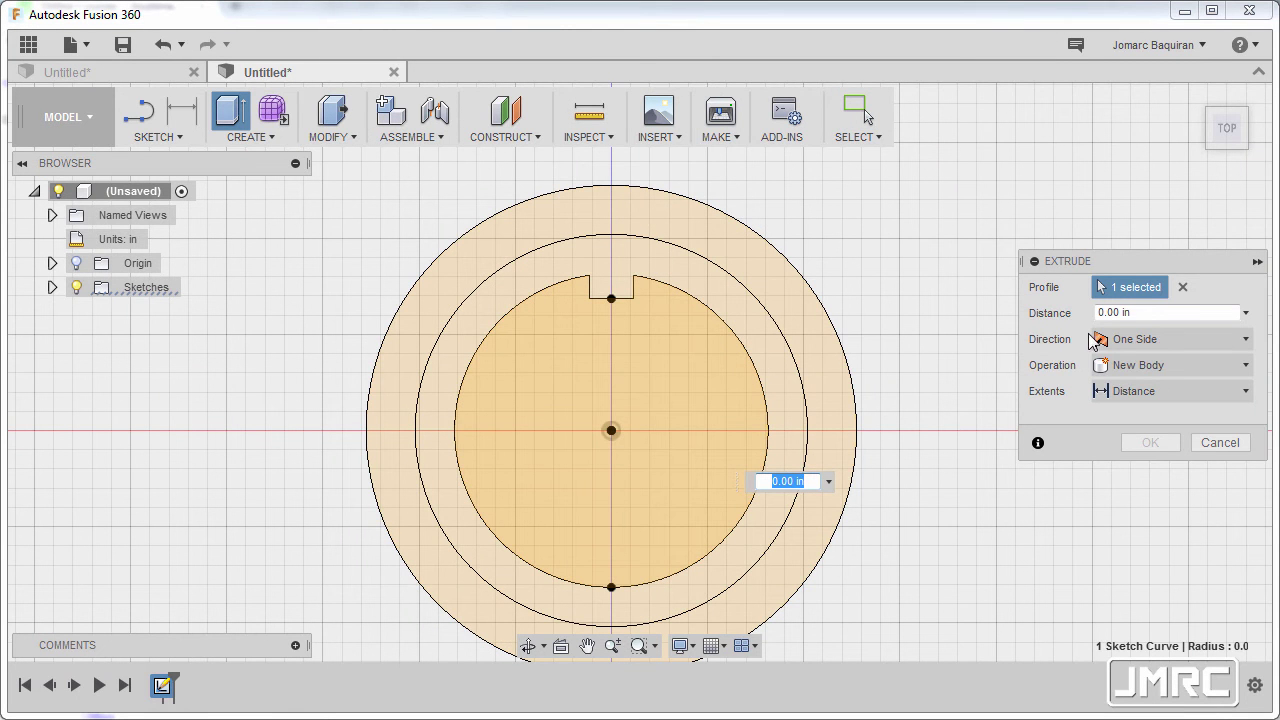
{"action": "left_click", "coordinate": [1184, 289]}
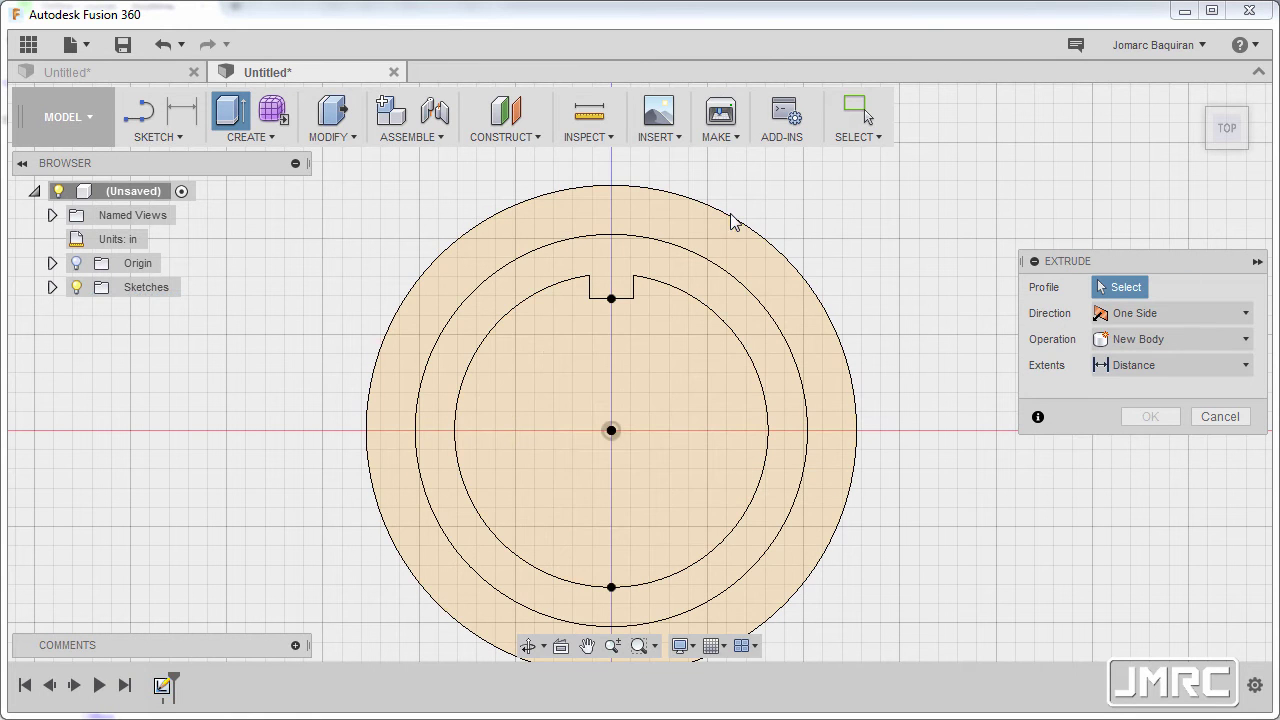
{"action": "left_click", "coordinate": [700, 286]}
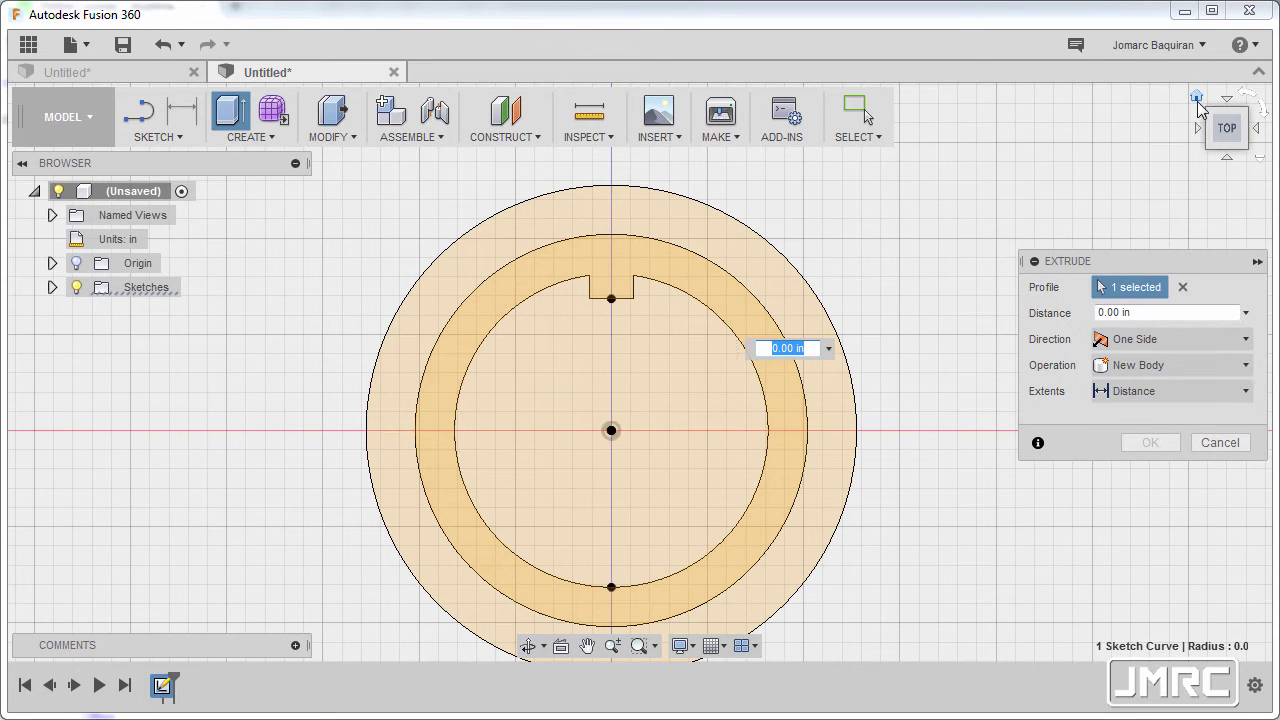
{"action": "left_click", "coordinate": [1196, 97]}
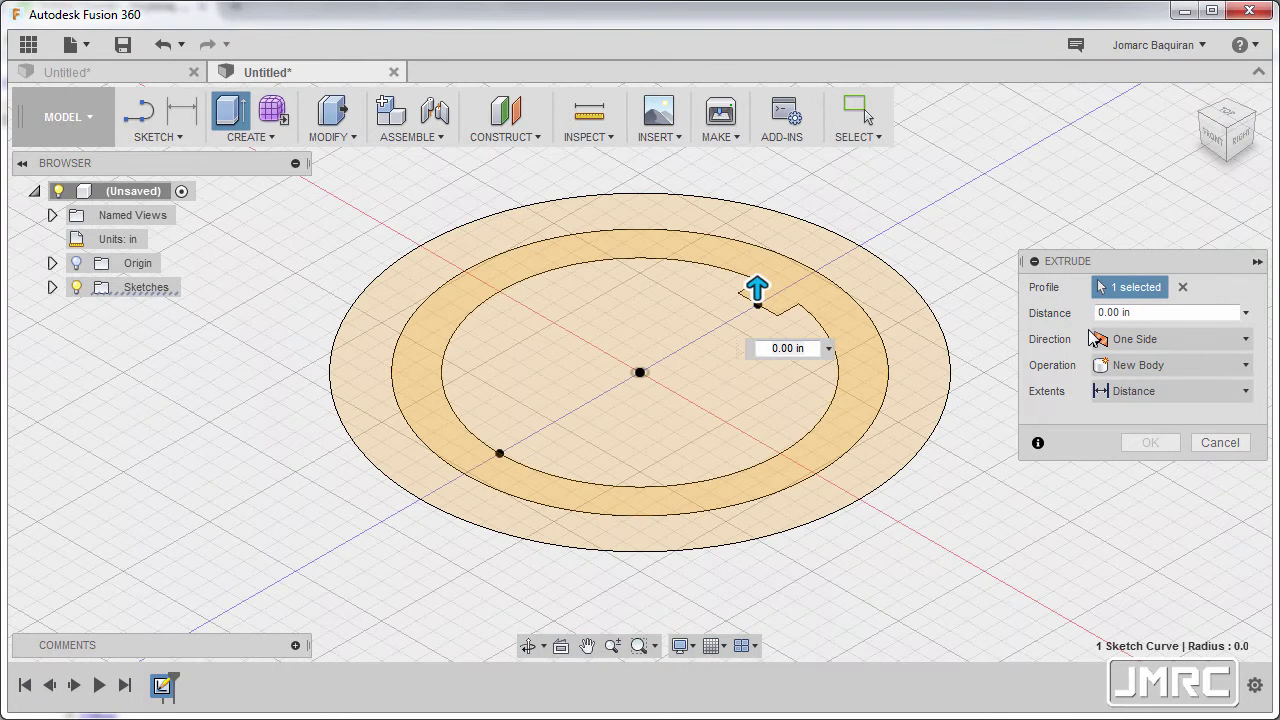
{"action": "left_click", "coordinate": [1146, 342]}
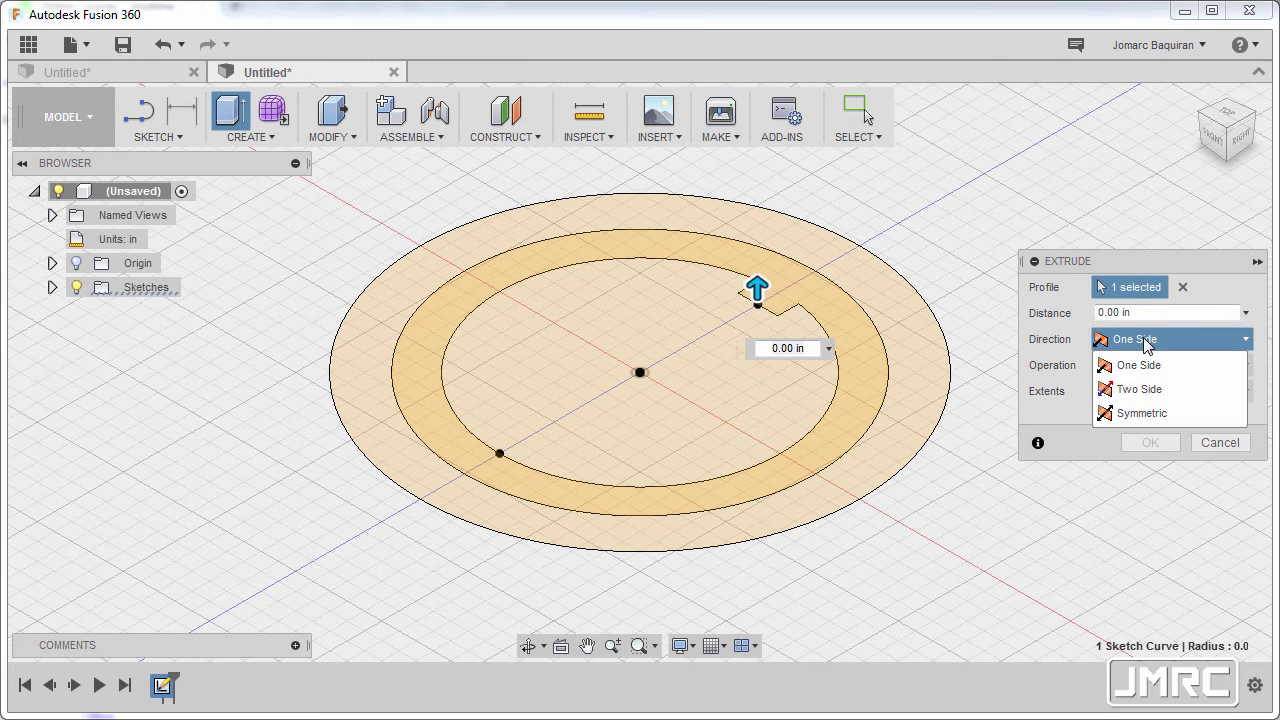
{"action": "left_click", "coordinate": [1192, 413]}
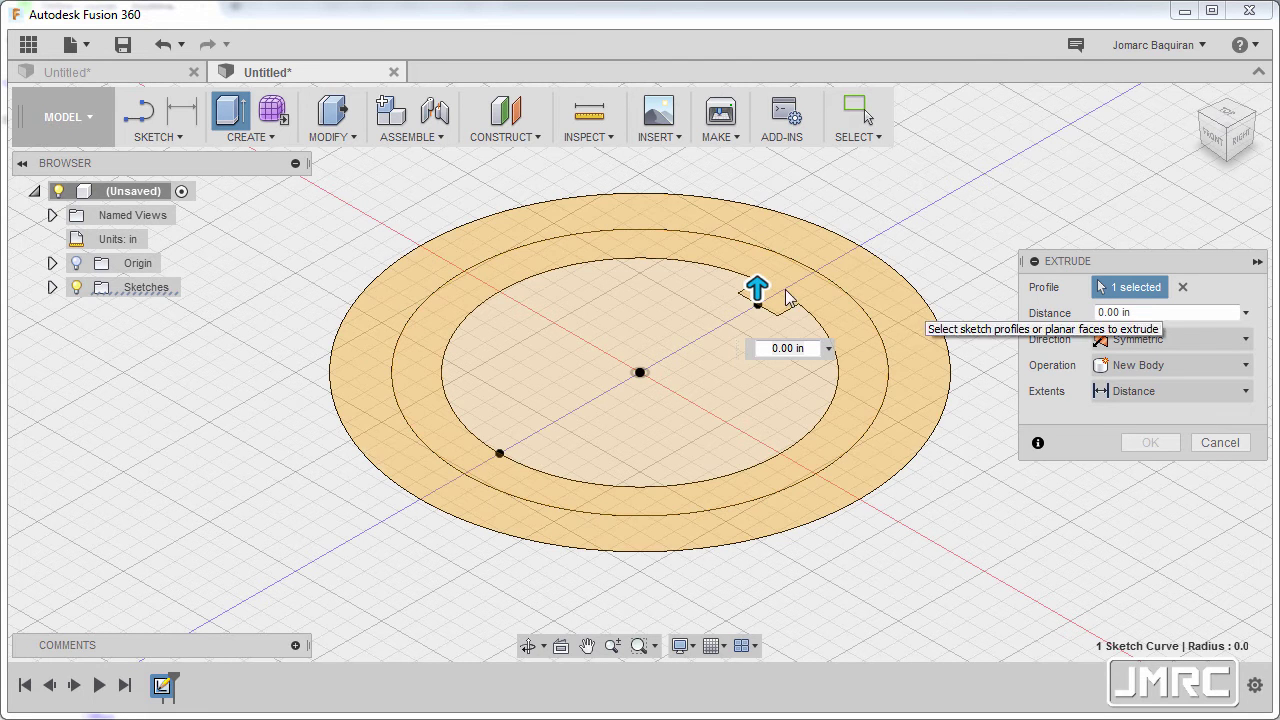
{"action": "left_click_drag", "start_coordinate": [757, 287], "coordinate": [757, 262]}
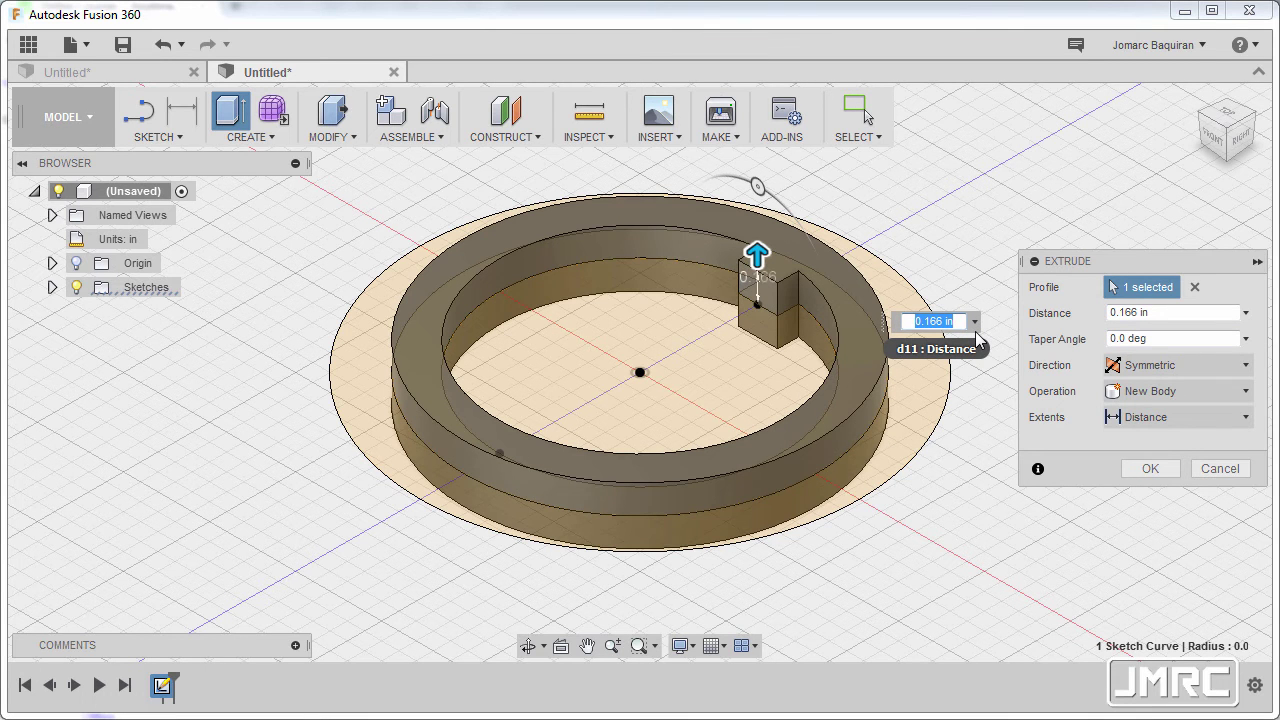
{"action": "key", "text": "BackSpace"}
{"action": "type", "text": ".32/"}
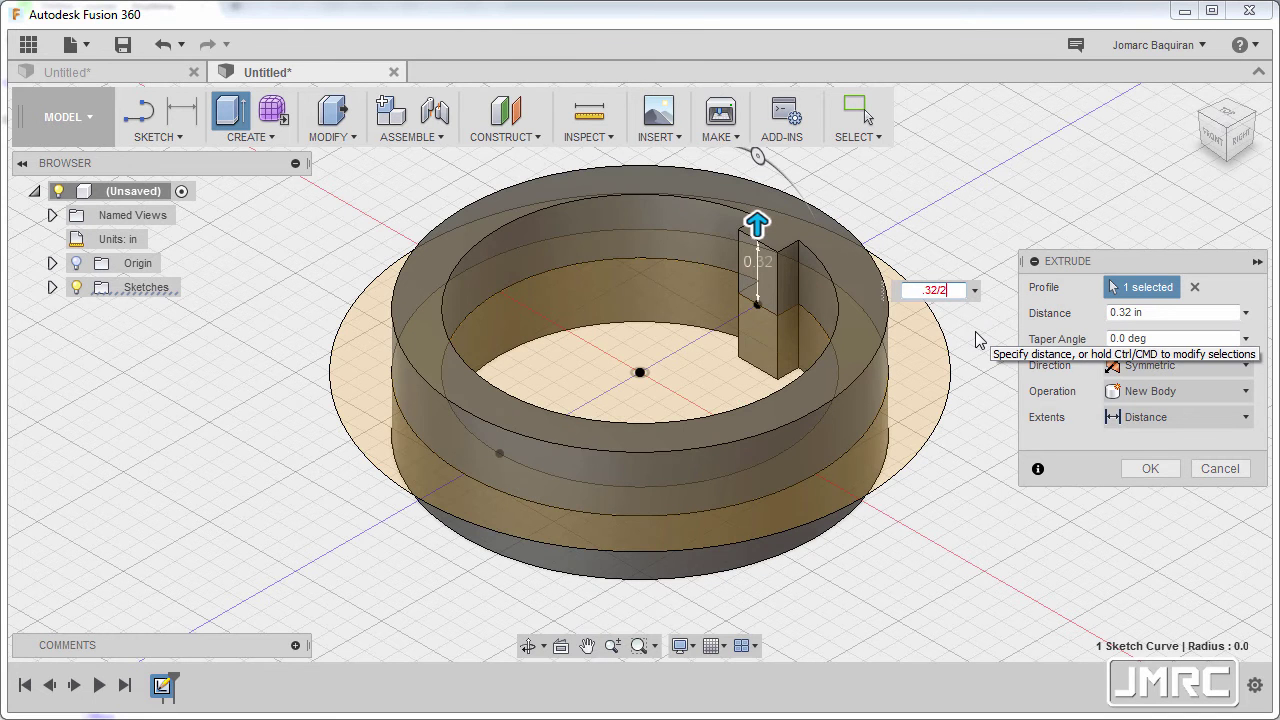
{"action": "type", "text": "2"}
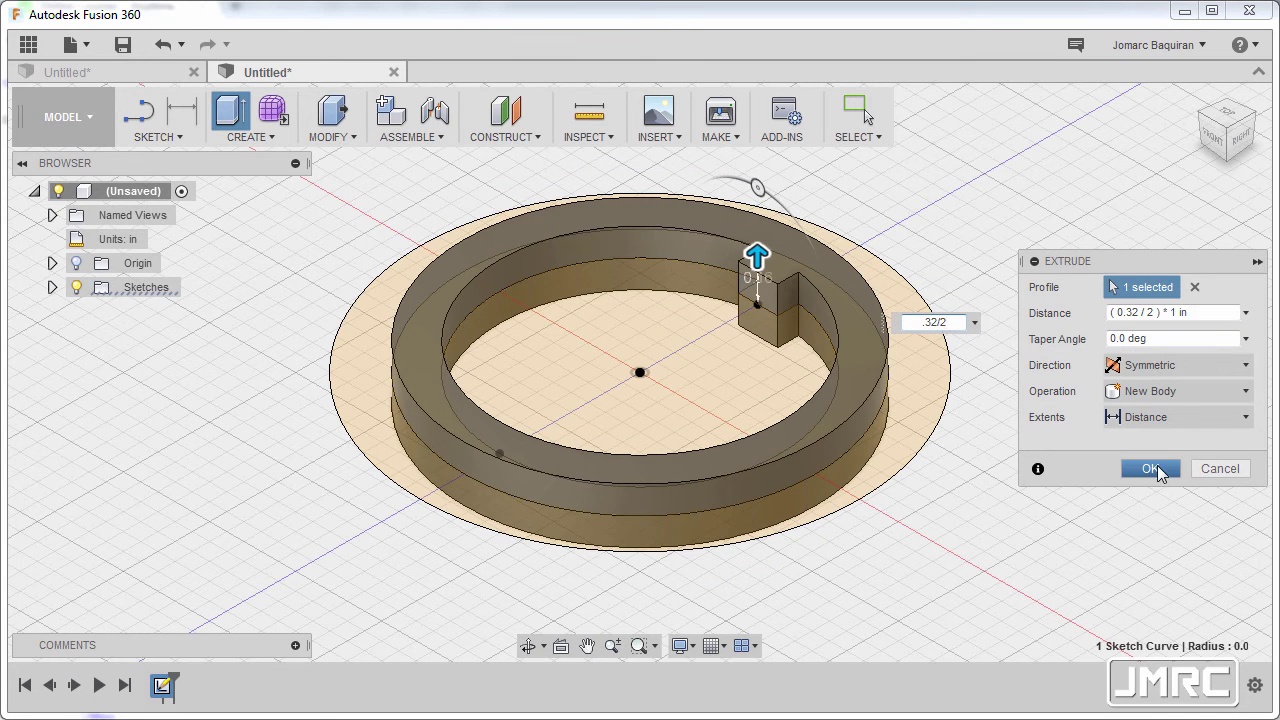
{"action": "left_click", "coordinate": [1157, 468]}
{"action": "middle_click_drag", "start_coordinate": [723, 276], "coordinate": [506, 355], "text": "shift"}
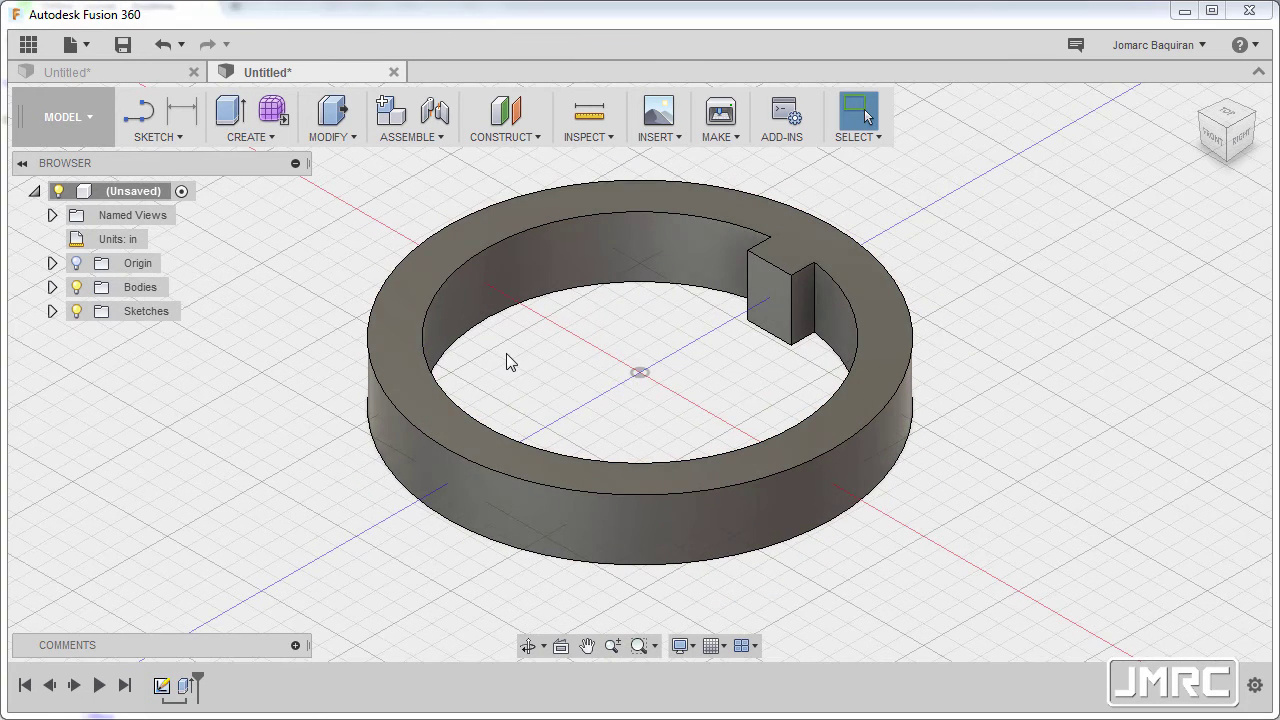
- Reopen the sketch and draw a rectangle 0.24 in wide and about 0.36 in tall across the top of the 2.55 in circle
{"action": "double_click", "coordinate": [162, 685]}
{"action": "scroll", "coordinate": [572, 263], "scroll_direction": "up", "scroll_amount": 6}
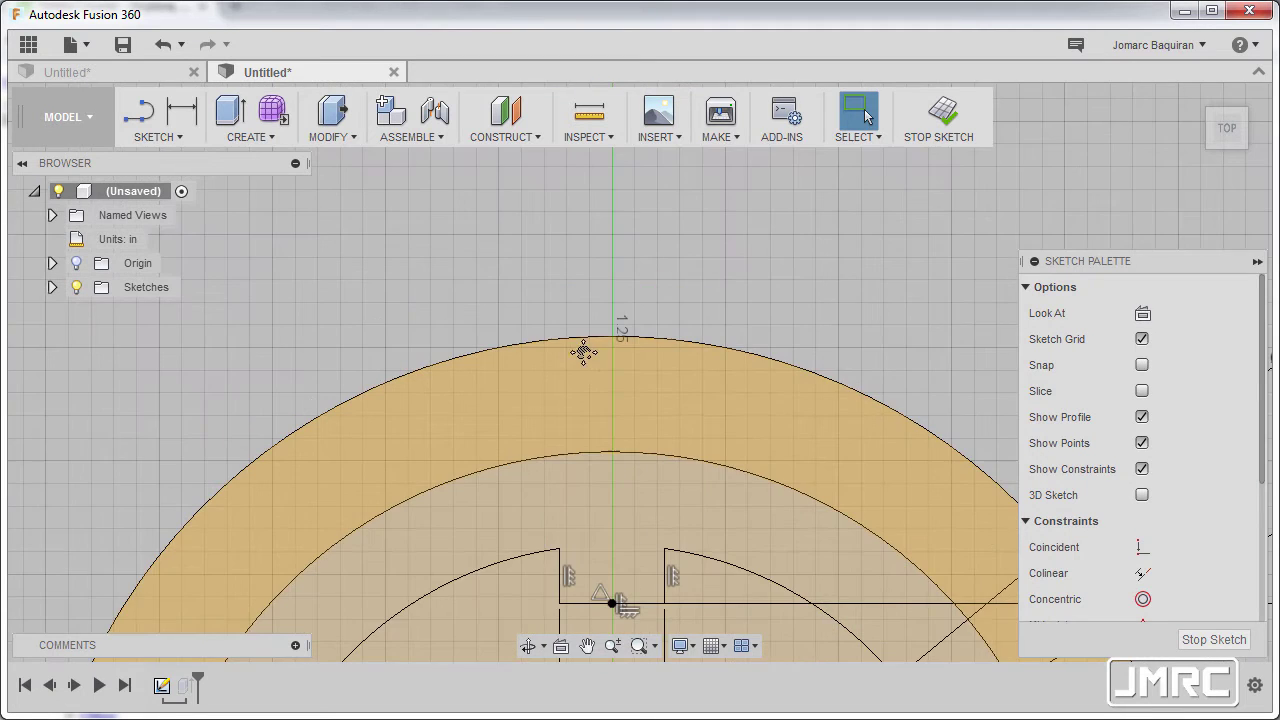
{"action": "scroll", "coordinate": [585, 350], "scroll_direction": "up", "scroll_amount": 1}
{"action": "key", "text": "r"}
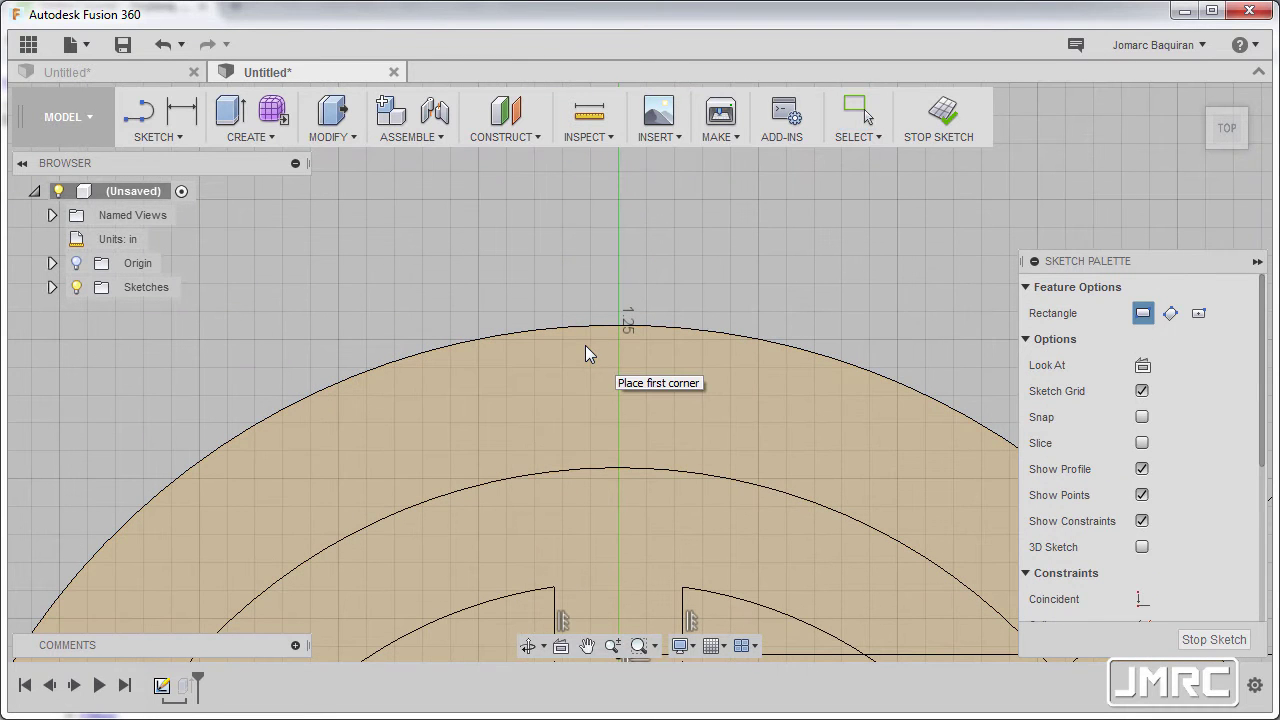
{"action": "left_click", "coordinate": [535, 250]}
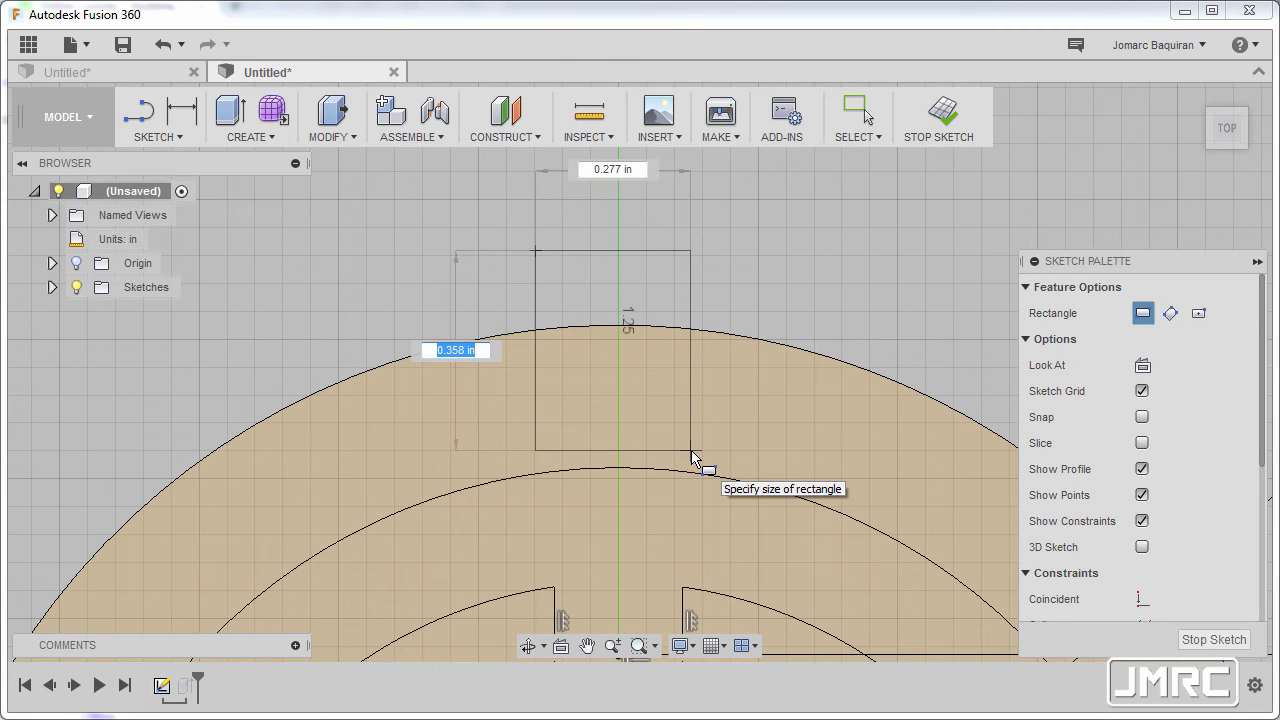
{"action": "key", "text": "Tab"}
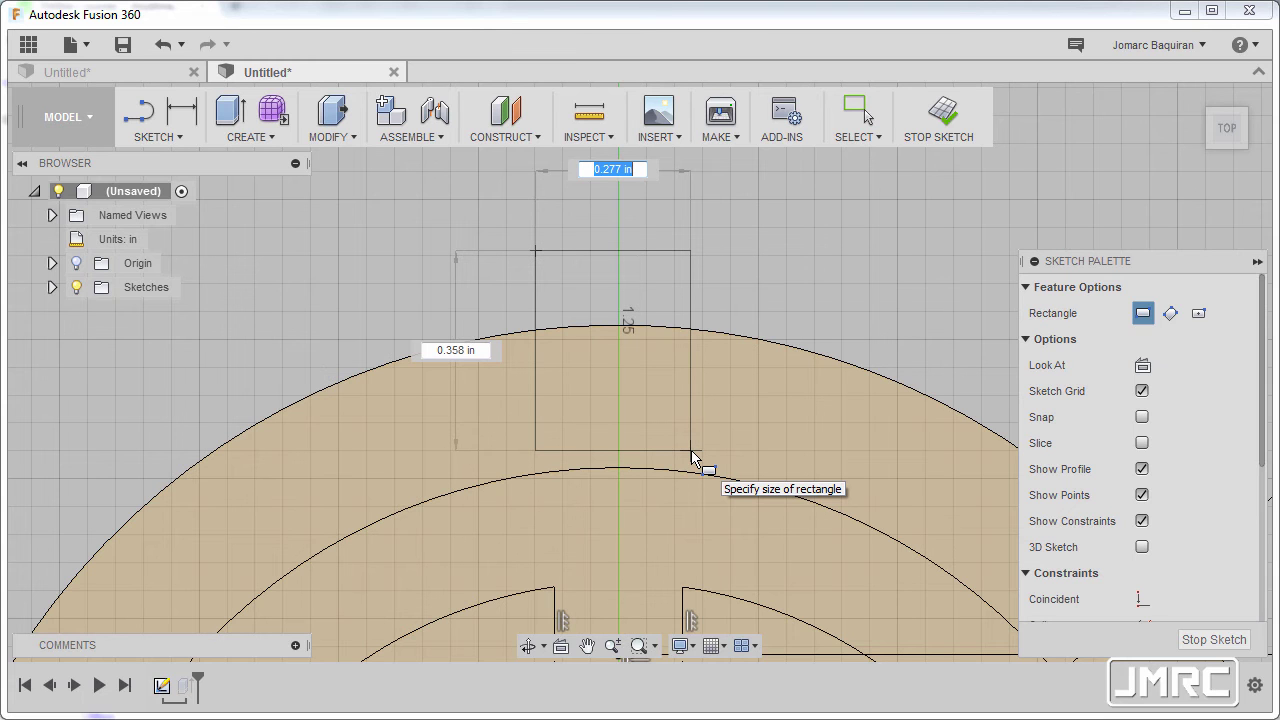
{"action": "type", "text": ".24"}
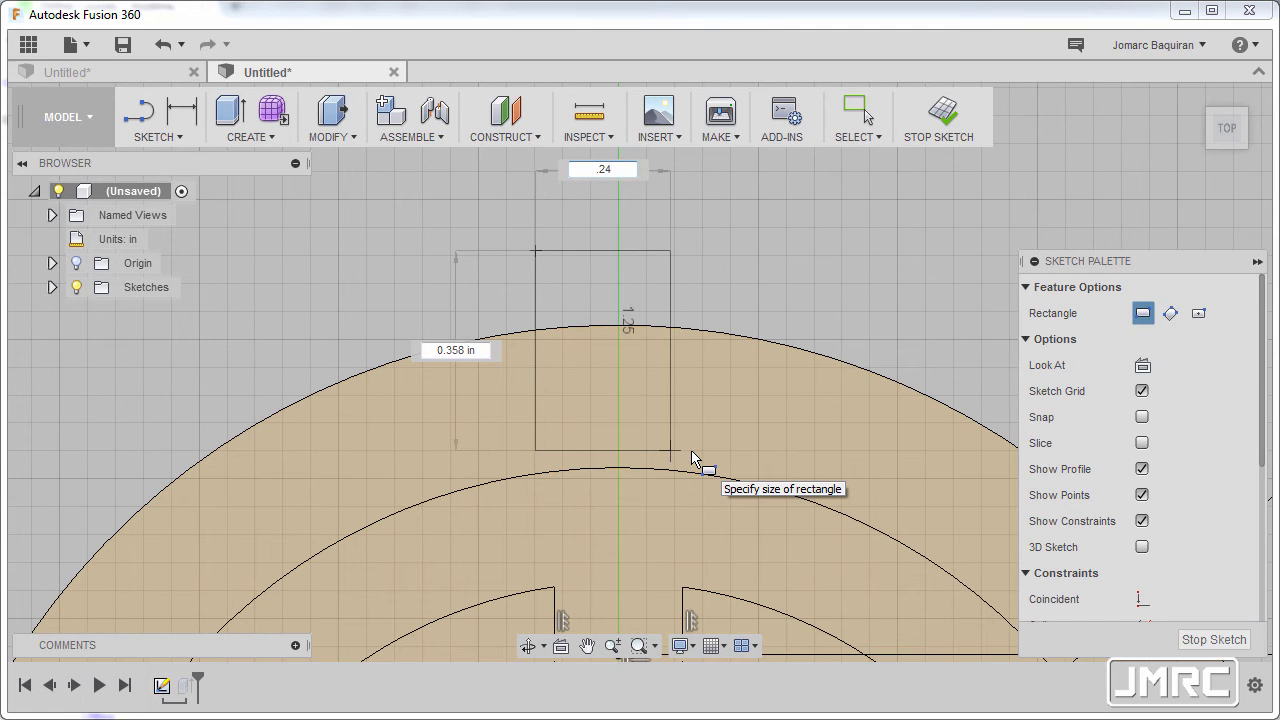
{"action": "key", "text": "Return"}
{"action": "key", "text": "Escape"}
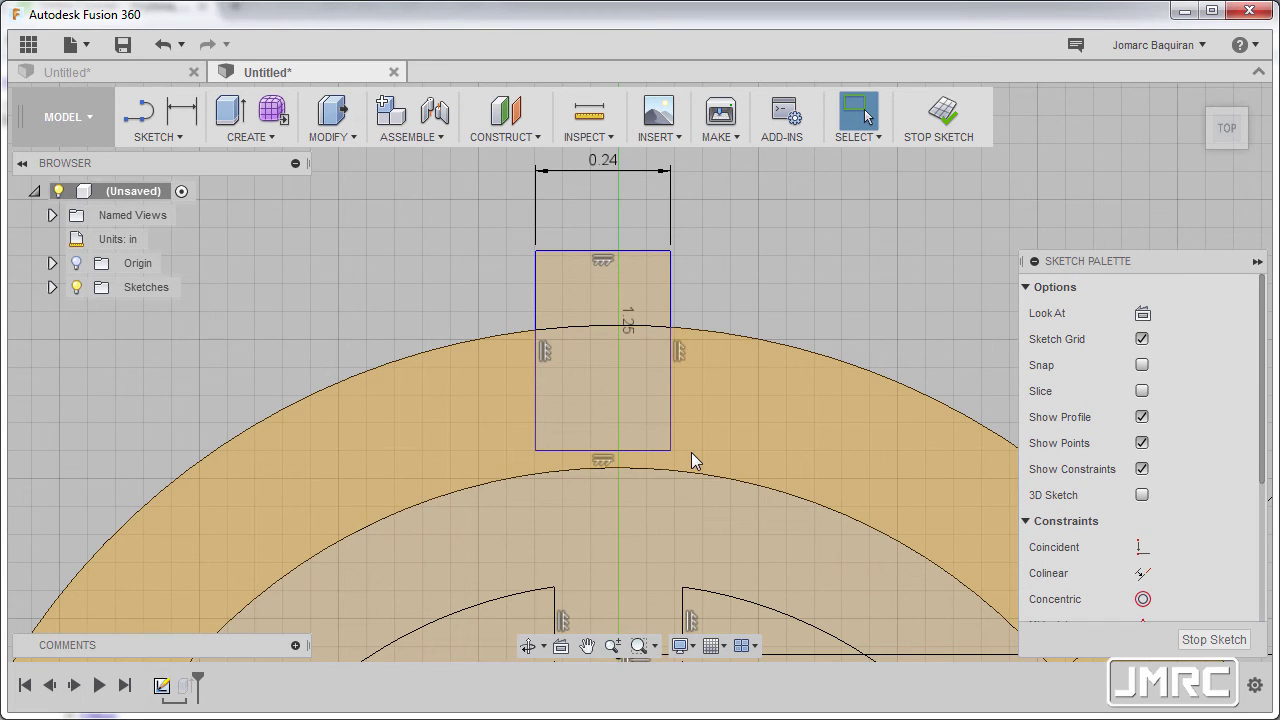
- Place a sketch point at the midpoint of the new rectangle's top edge
{"action": "scroll", "coordinate": [682, 390], "scroll_direction": "down", "scroll_amount": 1}
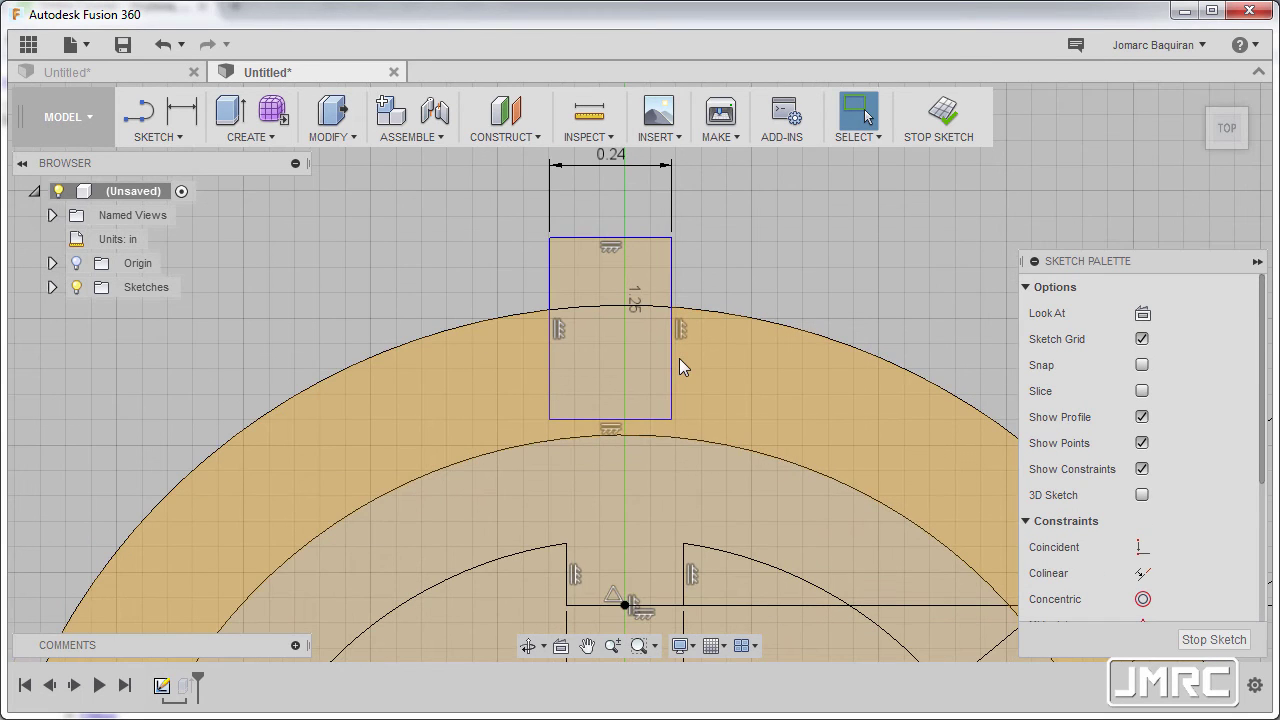
{"action": "key", "text": "s"}
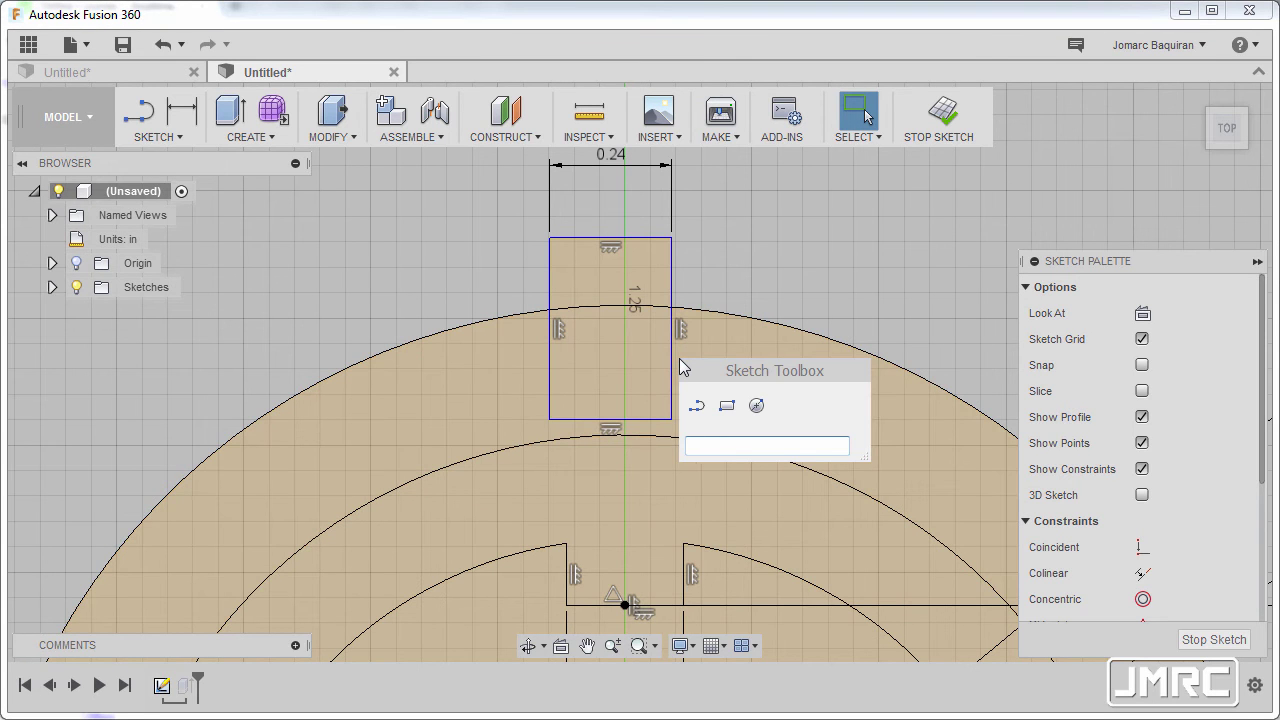
{"action": "type", "text": "po"}
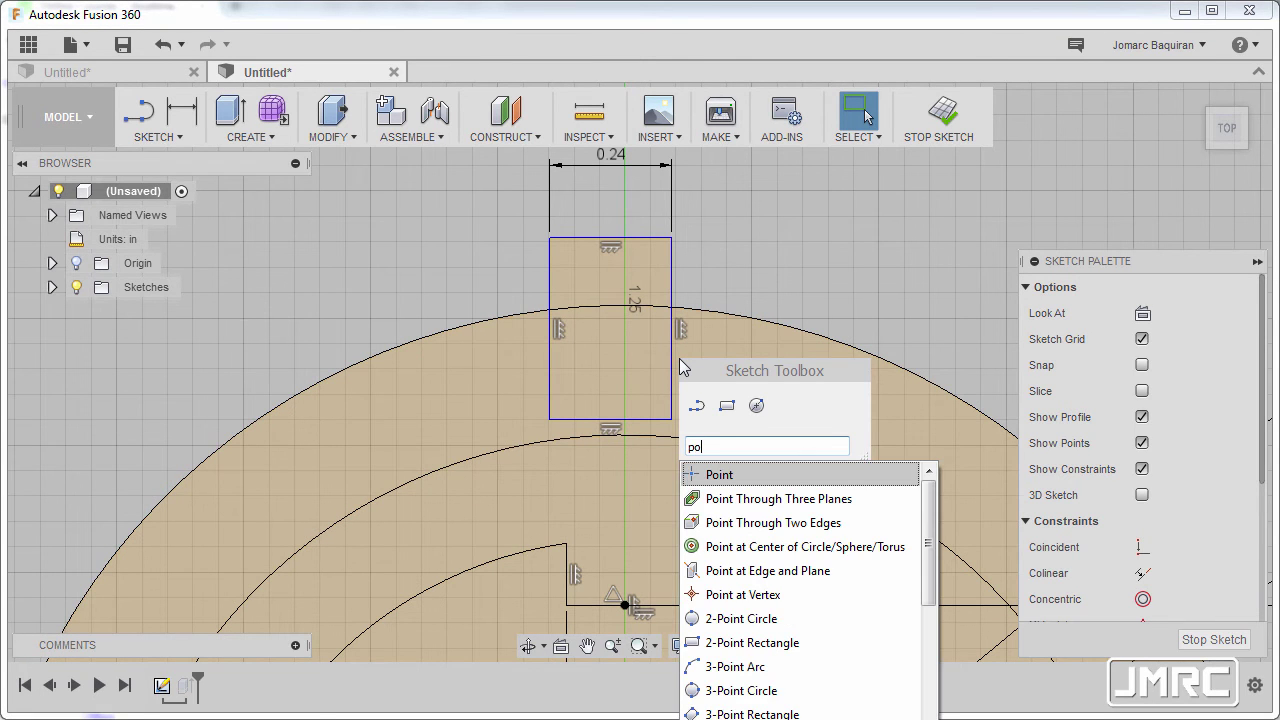
{"action": "left_click", "coordinate": [733, 478]}
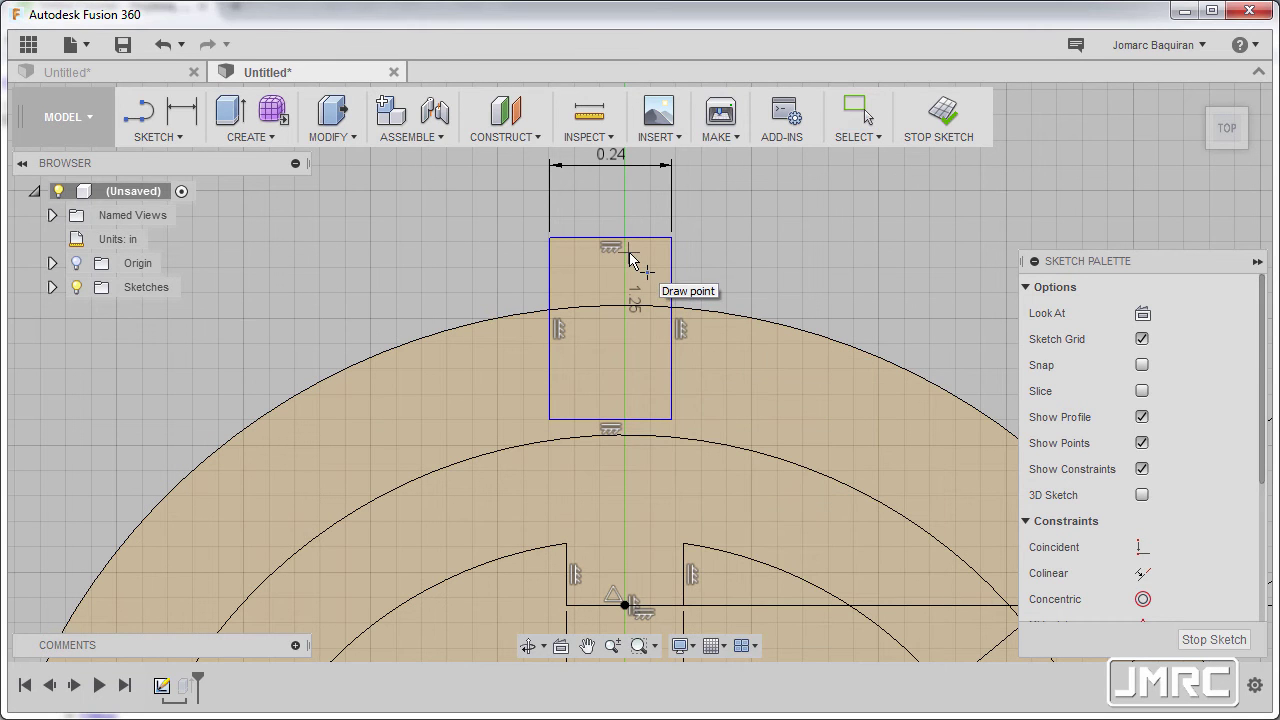
{"action": "left_click", "coordinate": [611, 238]}
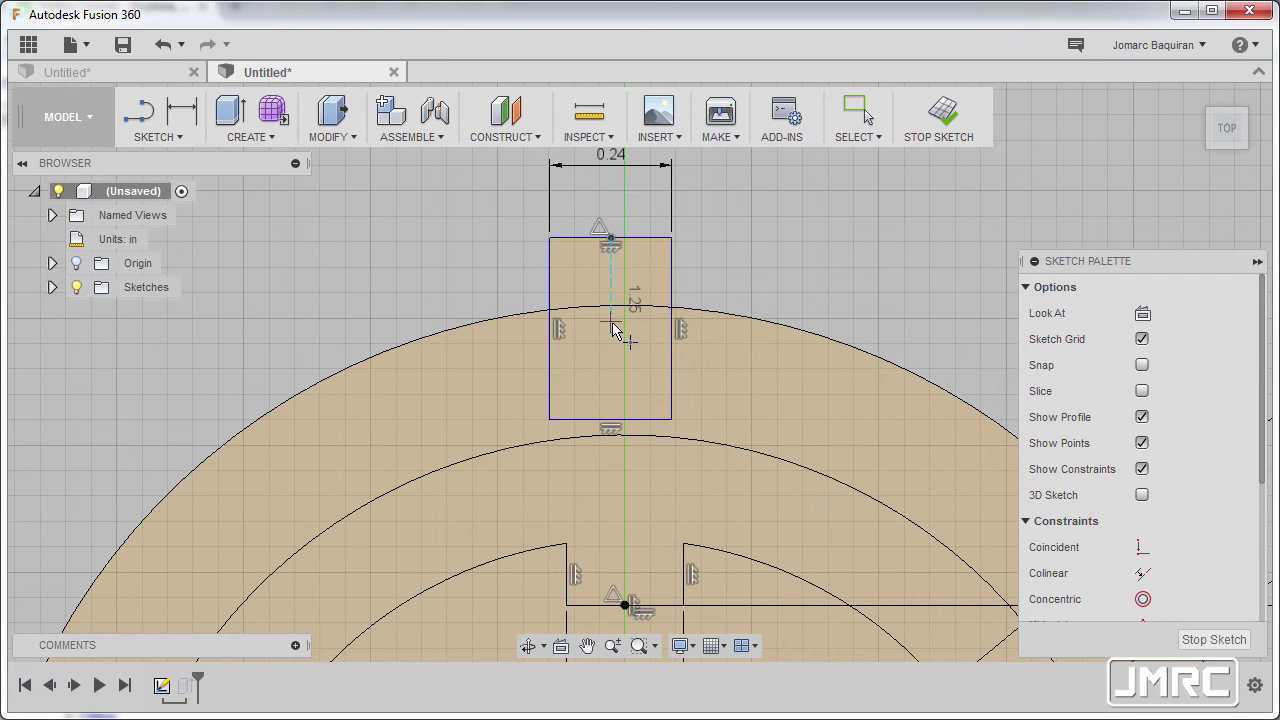
{"action": "scroll", "coordinate": [605, 300], "scroll_direction": "down", "scroll_amount": 3}
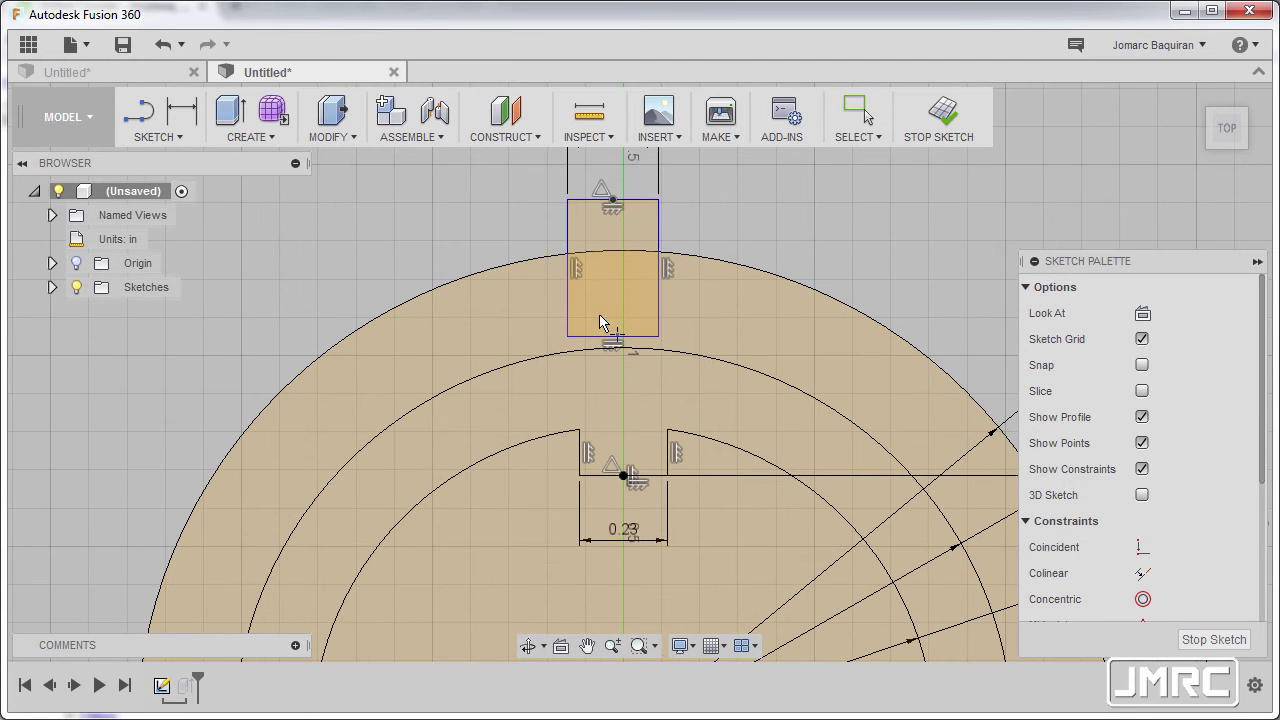
{"action": "key", "text": "Escape"}
- Constrain the midpoint of the rectangle's top edge vertically to the circles' centre point
{"action": "scroll", "coordinate": [1152, 495], "scroll_direction": "down", "scroll_amount": 4}
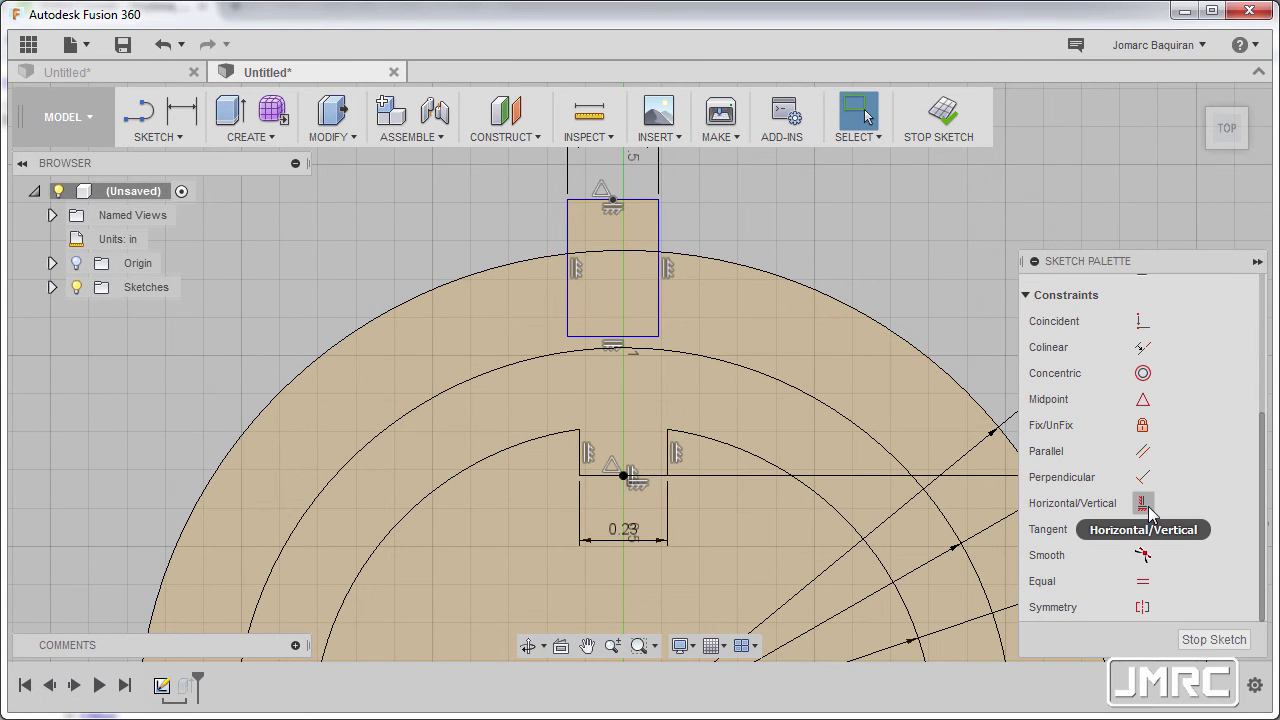
{"action": "left_click", "coordinate": [1143, 503]}
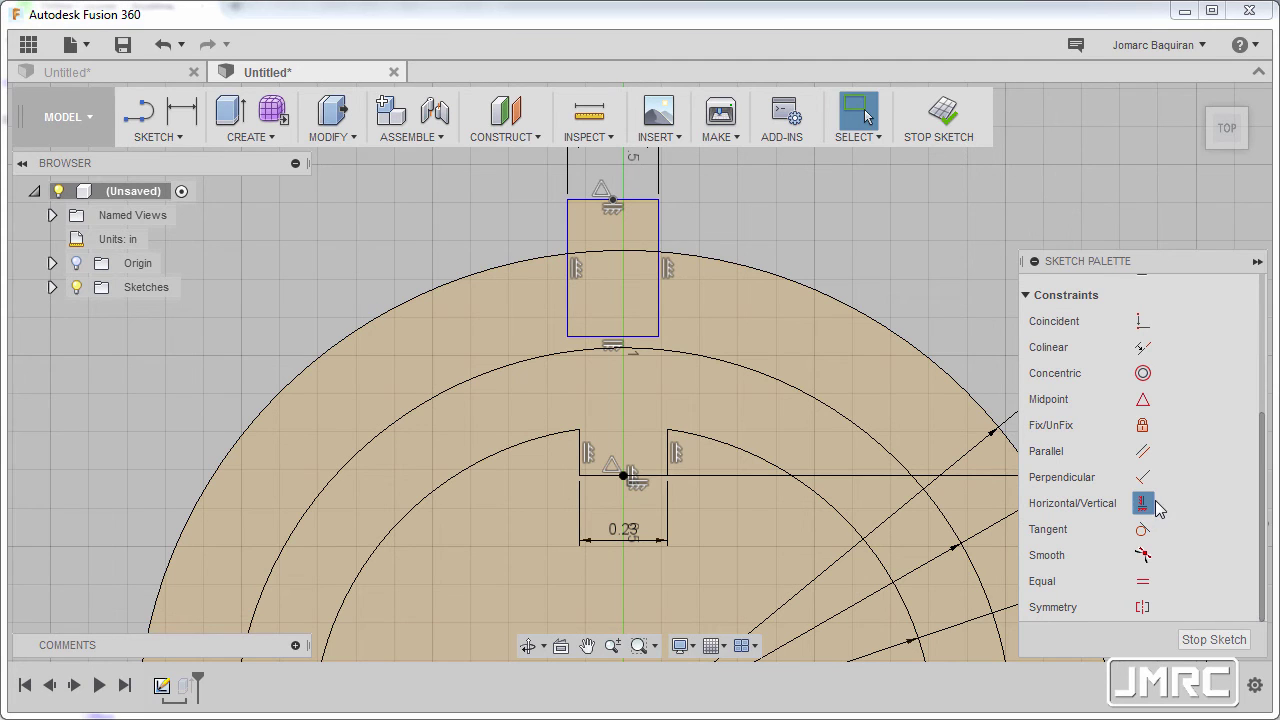
{"action": "left_click", "coordinate": [612, 200]}
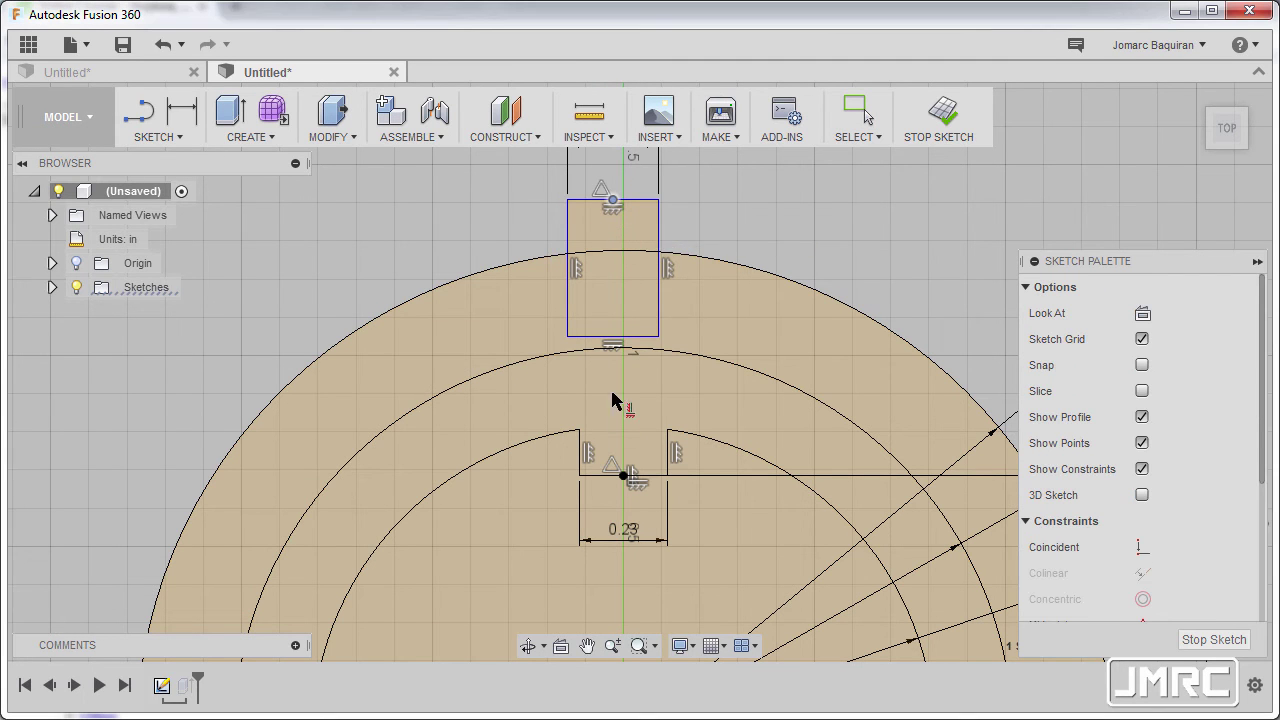
{"action": "scroll", "coordinate": [634, 477], "scroll_direction": "down", "scroll_amount": 3}
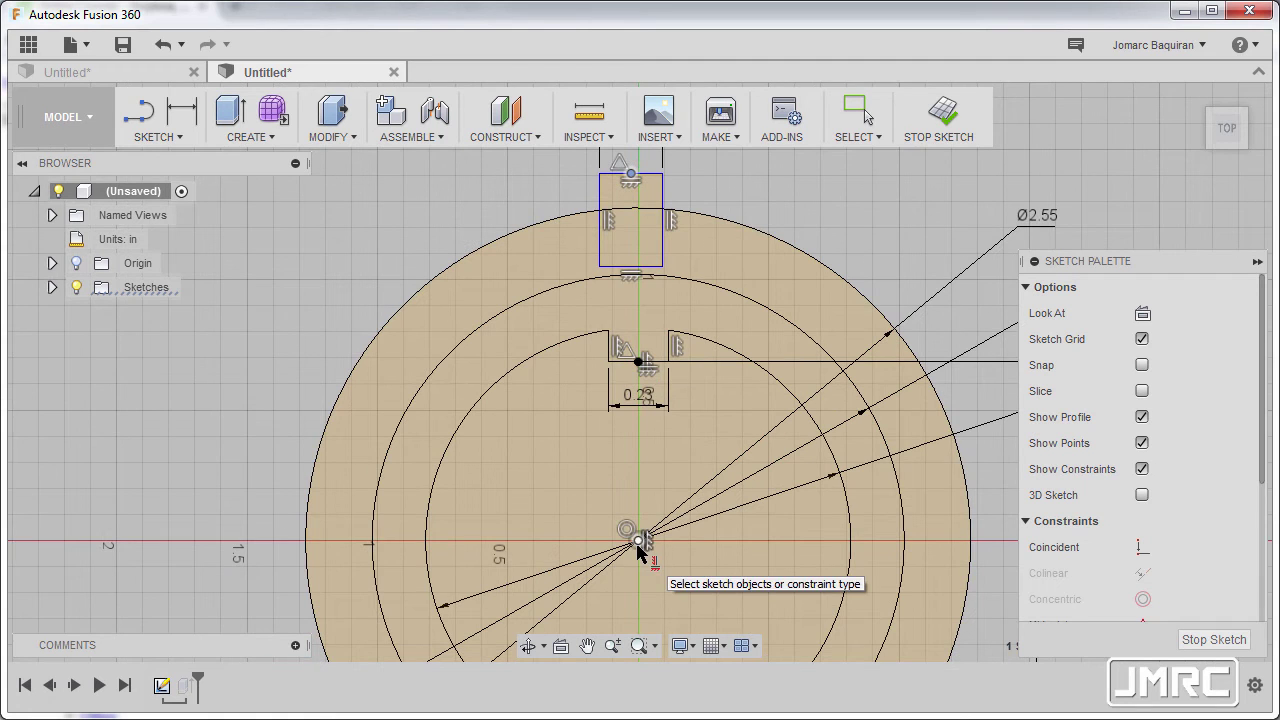
{"action": "left_click", "coordinate": [638, 542]}
{"action": "scroll", "coordinate": [617, 363], "scroll_direction": "up", "scroll_amount": 4}
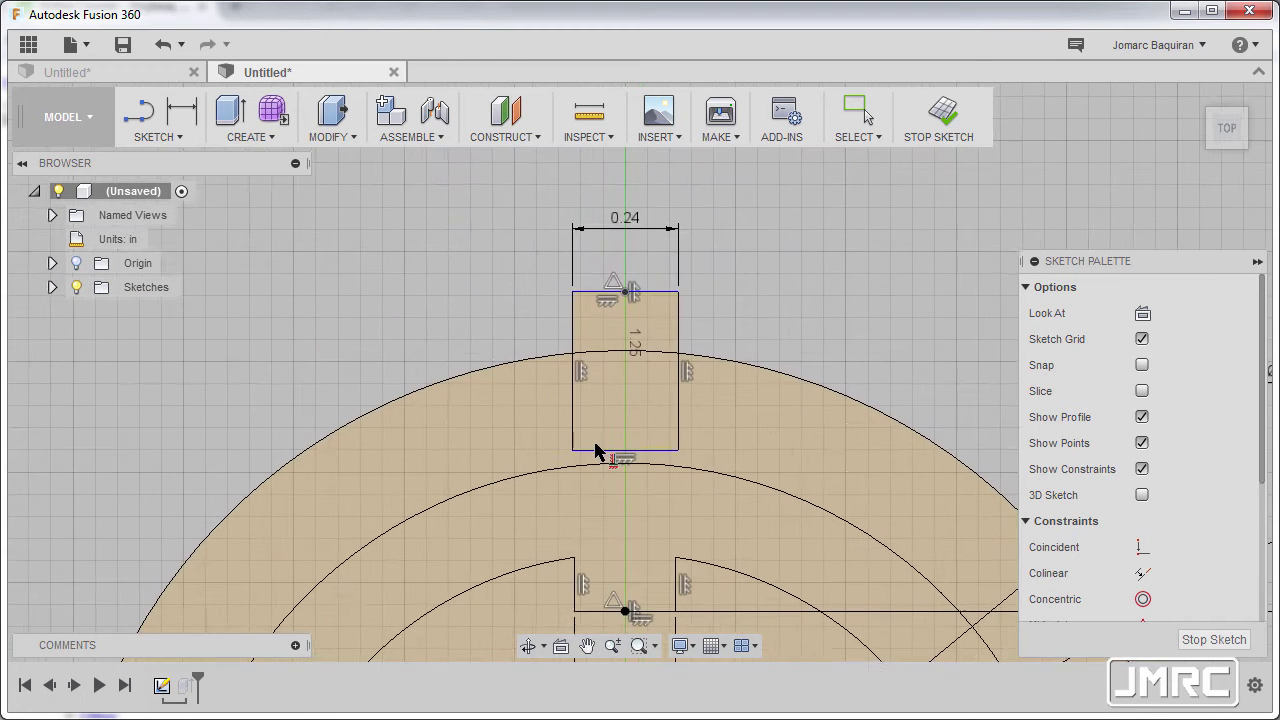
{"action": "key", "text": "Escape"}
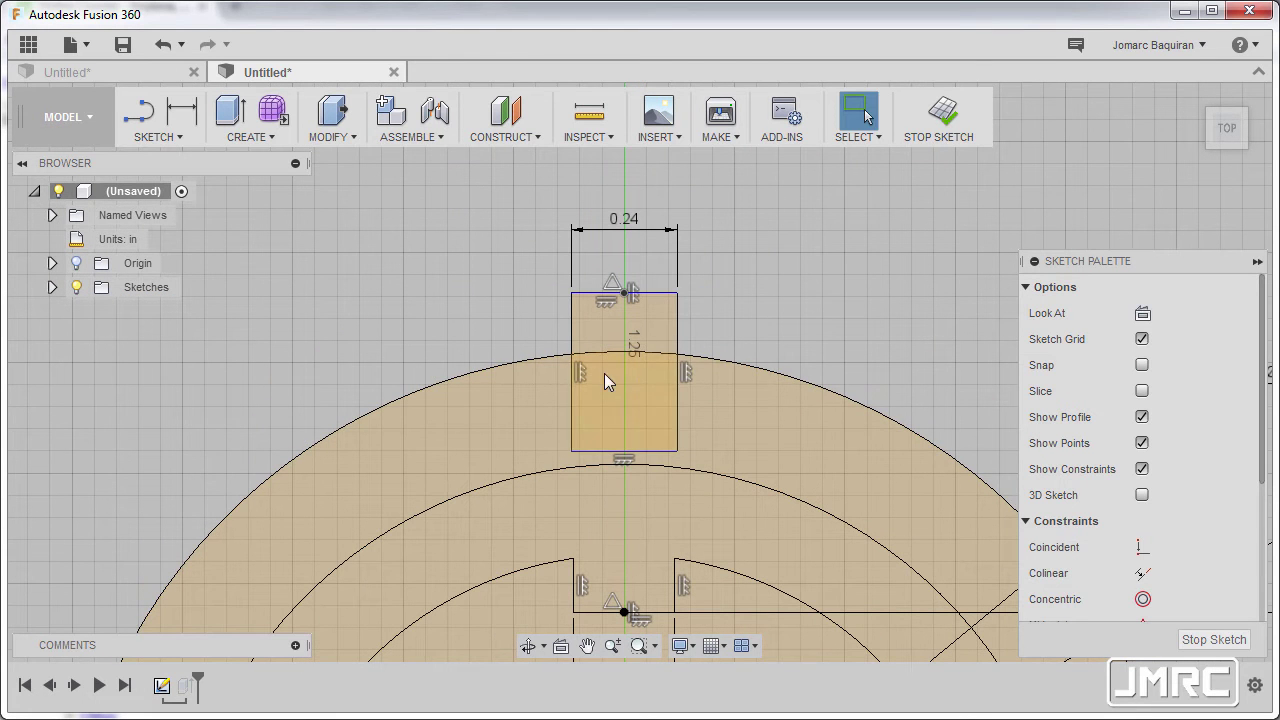
- Make the rectangle's upper right corner coincident with the 2.55 in circle
{"action": "left_click", "coordinate": [1141, 550]}
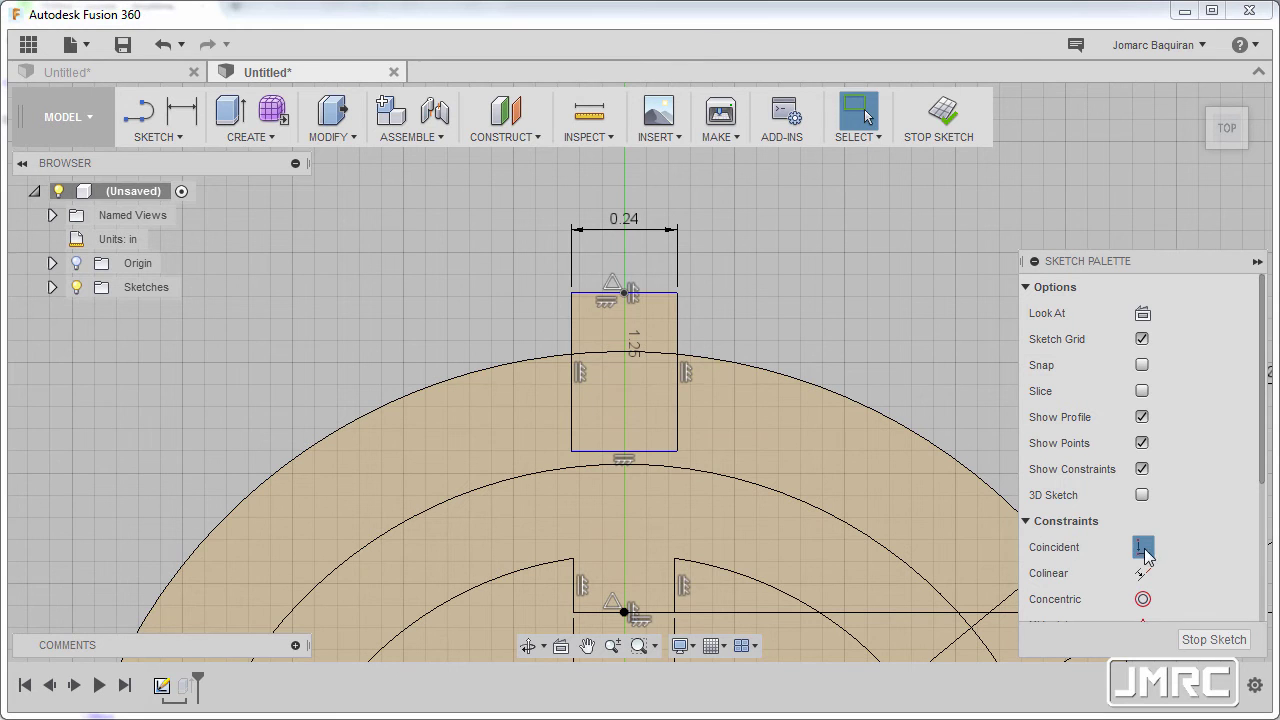
{"action": "left_click", "coordinate": [678, 294]}
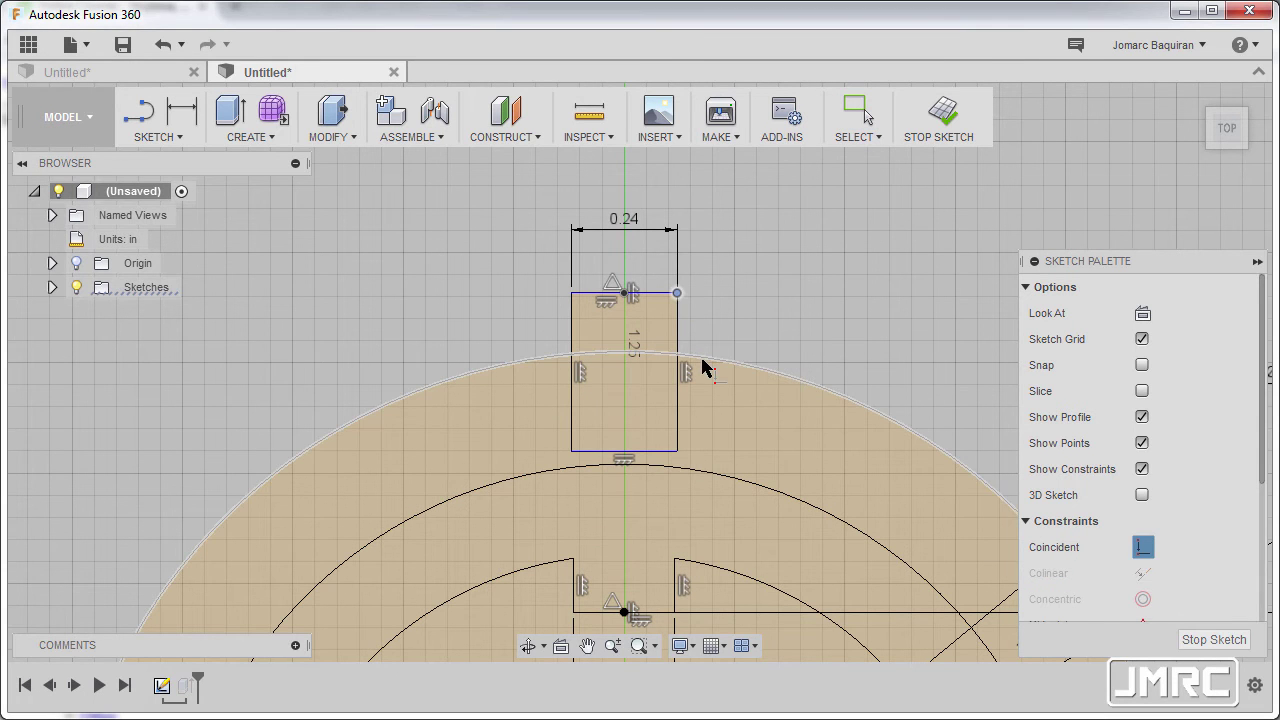
{"action": "left_click", "coordinate": [703, 368]}
- Make the rectangle's lower right corner coincident with the 2.04 in circle
{"action": "scroll", "coordinate": [680, 428], "scroll_direction": "up", "scroll_amount": 5}
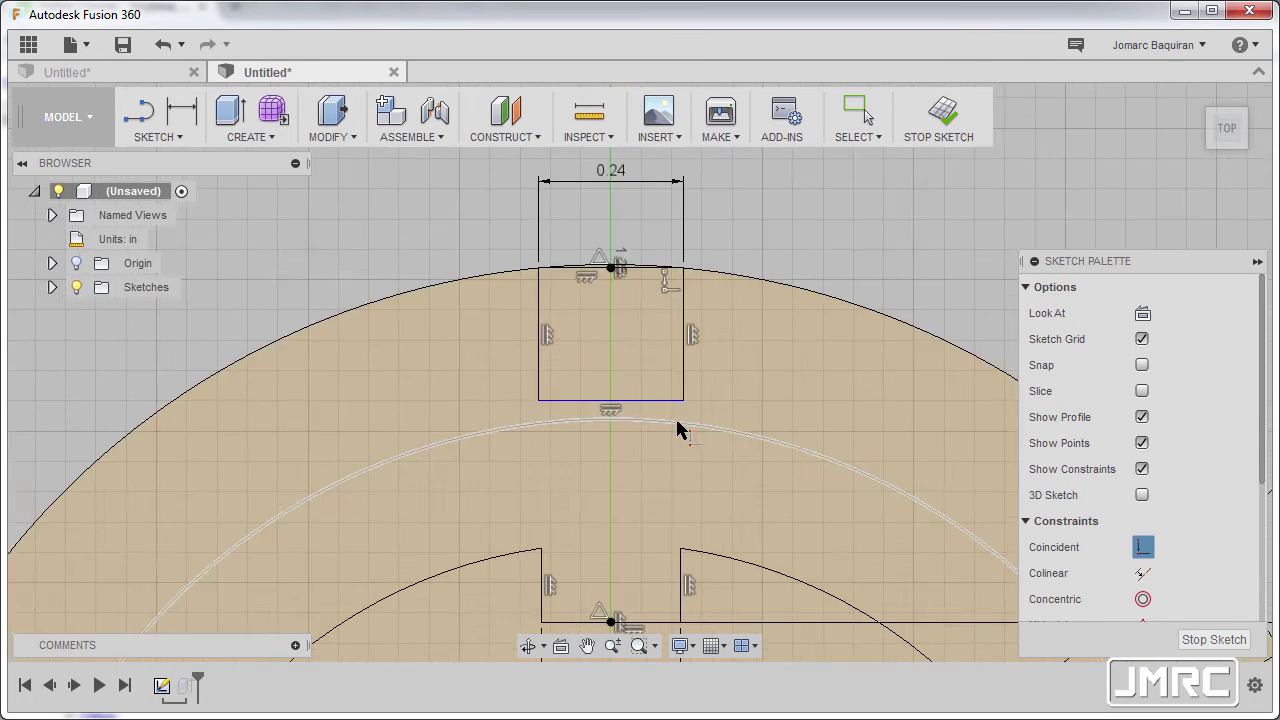
{"action": "left_click", "coordinate": [685, 391]}
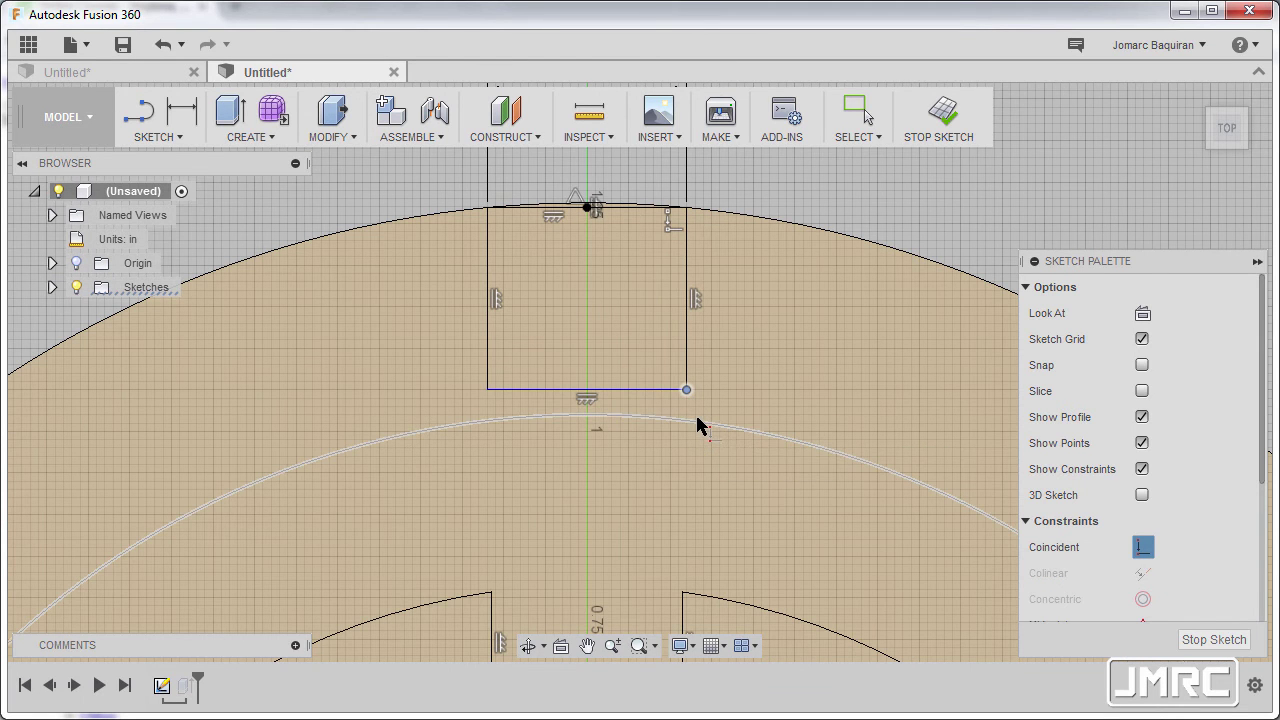
{"action": "left_click", "coordinate": [692, 430]}
{"action": "scroll", "coordinate": [612, 400], "scroll_direction": "down", "scroll_amount": 2}
{"action": "key", "text": "Escape"}
{"action": "scroll", "coordinate": [593, 410], "scroll_direction": "up", "scroll_amount": 3}
{"action": "scroll", "coordinate": [600, 410], "scroll_direction": "up", "scroll_amount": 2}
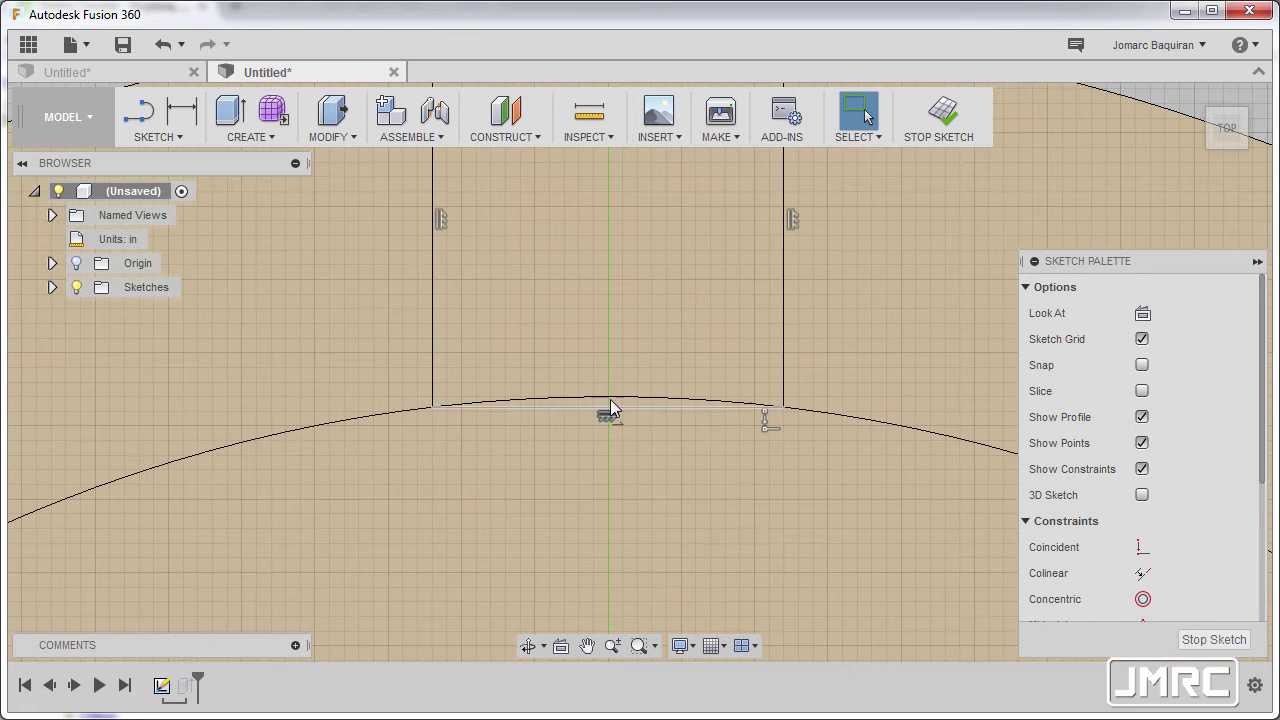
{"action": "scroll", "coordinate": [618, 400], "scroll_direction": "up", "scroll_amount": 3}
{"action": "scroll", "coordinate": [637, 402], "scroll_direction": "down", "scroll_amount": 3}
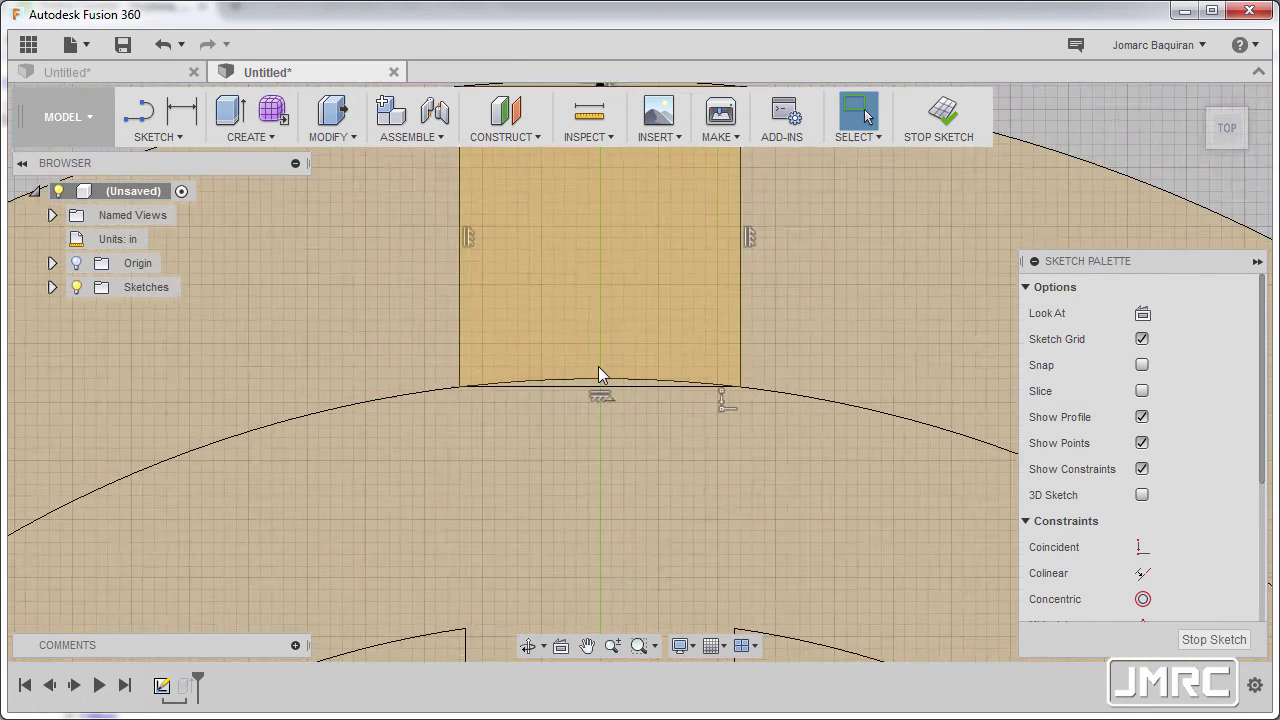
- Convert the bottom and top edges of the tooth rectangle between the outer circles to construction lines
{"action": "middle_click_drag", "start_coordinate": [598, 366], "coordinate": [552, 464]}
{"action": "scroll", "coordinate": [558, 294], "scroll_direction": "up", "scroll_amount": 3}
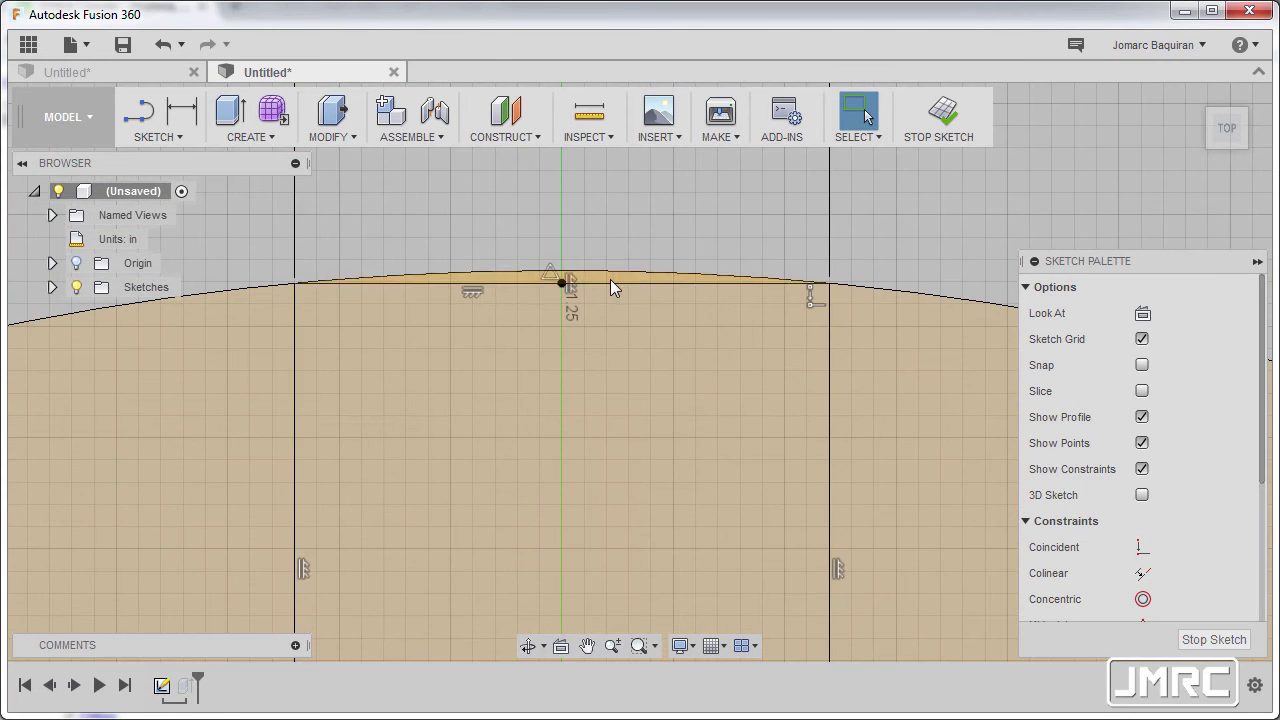
{"action": "scroll", "coordinate": [608, 300], "scroll_direction": "down", "scroll_amount": 4}
{"action": "middle_click_drag", "start_coordinate": [583, 541], "coordinate": [581, 461]}
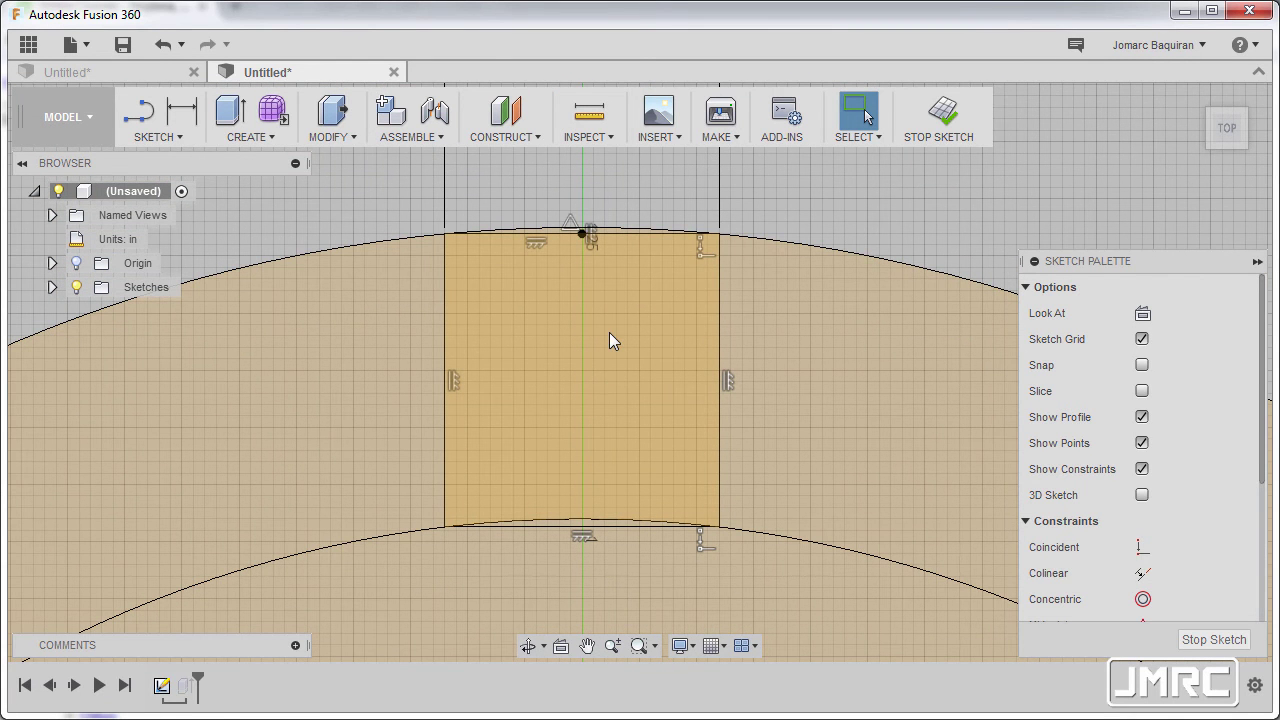
{"action": "left_click", "coordinate": [622, 530]}
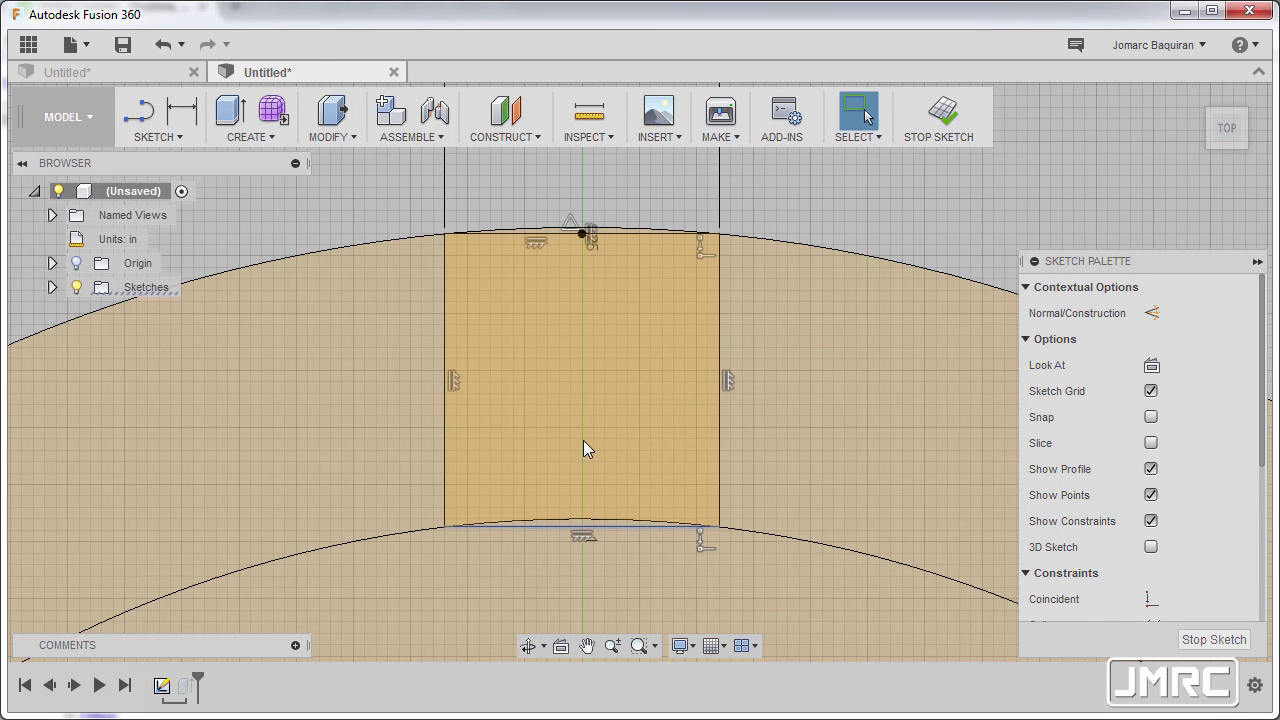
{"action": "key", "text": "x"}
{"action": "scroll", "coordinate": [600, 335], "scroll_direction": "up", "scroll_amount": 5}
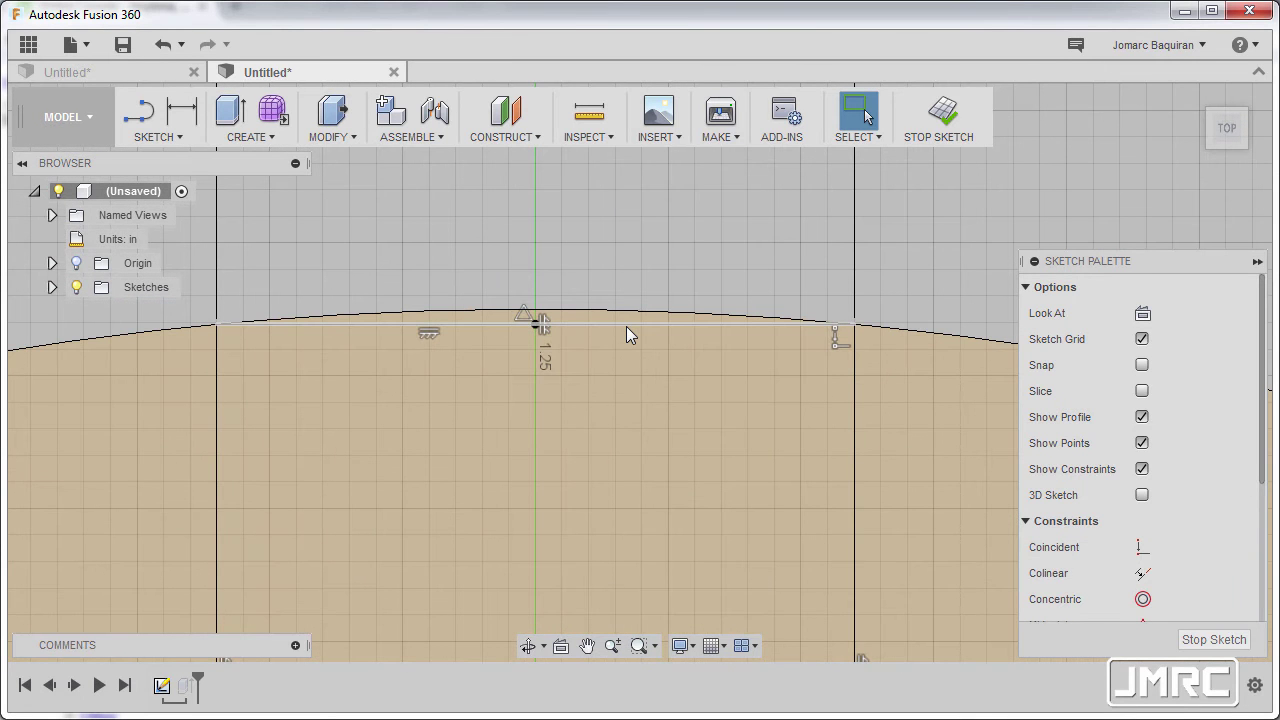
{"action": "left_click", "coordinate": [626, 326]}
{"action": "key", "text": "x"}
{"action": "scroll", "coordinate": [603, 376], "scroll_direction": "down", "scroll_amount": 4}
{"action": "scroll", "coordinate": [600, 382], "scroll_direction": "down", "scroll_amount": 1}
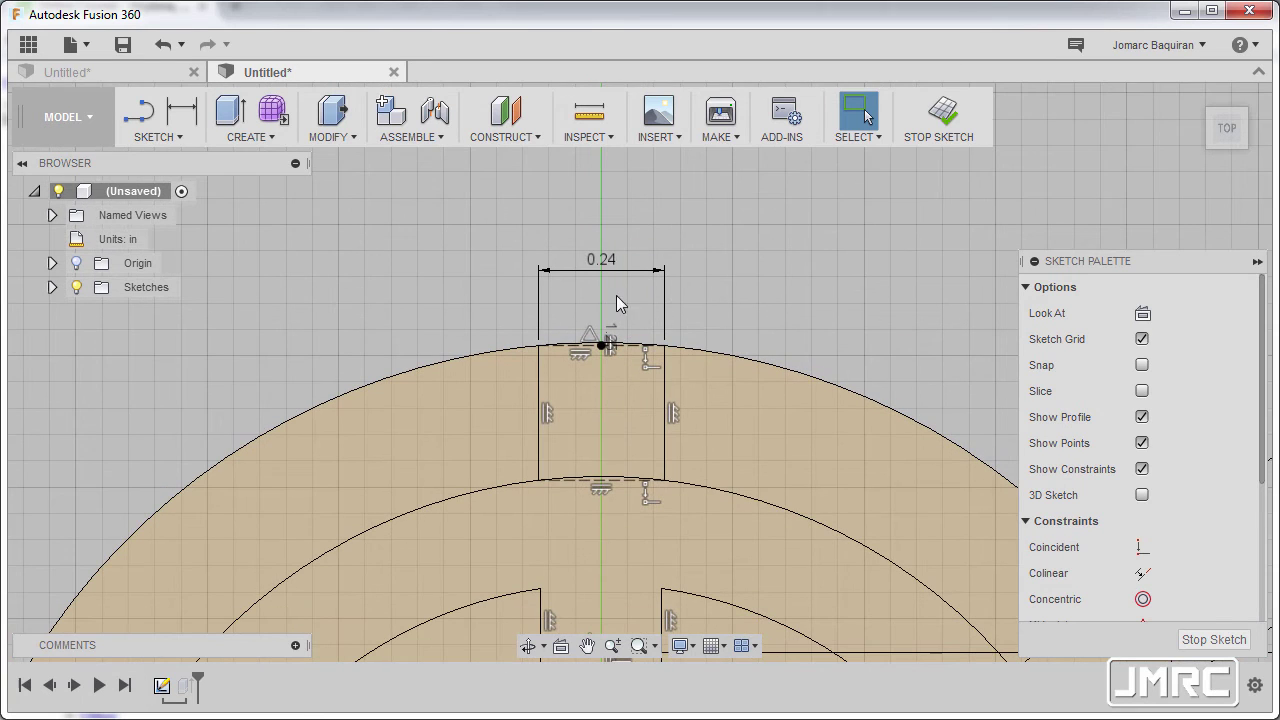
- Finish the sketch and show Sketch1 over the ring body
{"action": "left_click", "coordinate": [942, 113]}
{"action": "scroll", "coordinate": [680, 291], "scroll_direction": "down", "scroll_amount": 5}
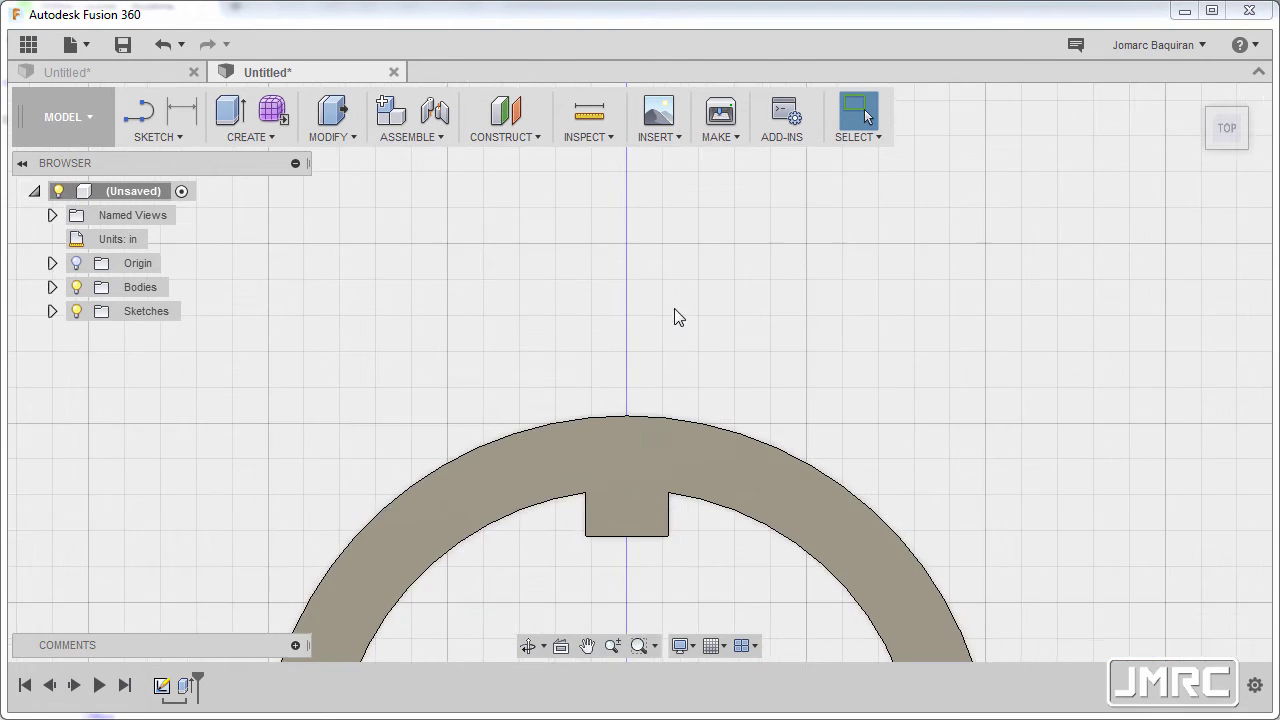
{"action": "middle_click_drag", "start_coordinate": [590, 240], "coordinate": [590, 222]}
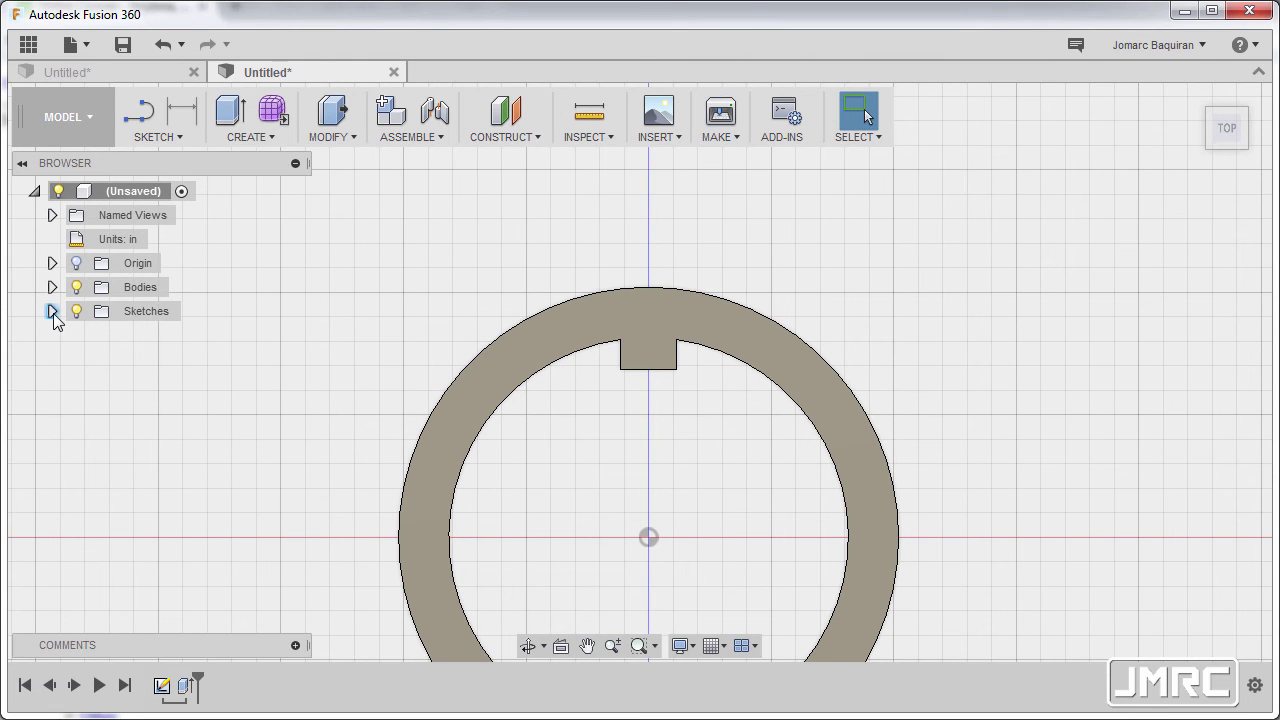
{"action": "left_click", "coordinate": [52, 311]}
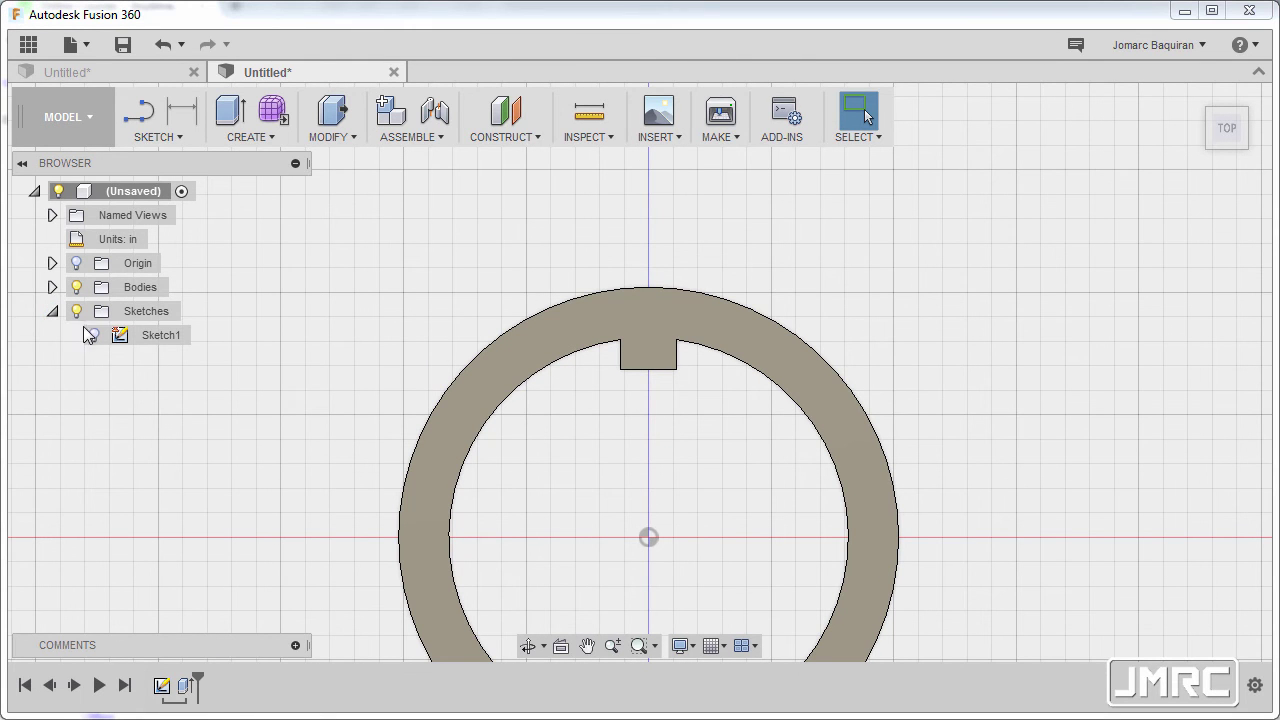
{"action": "left_click", "coordinate": [94, 335]}
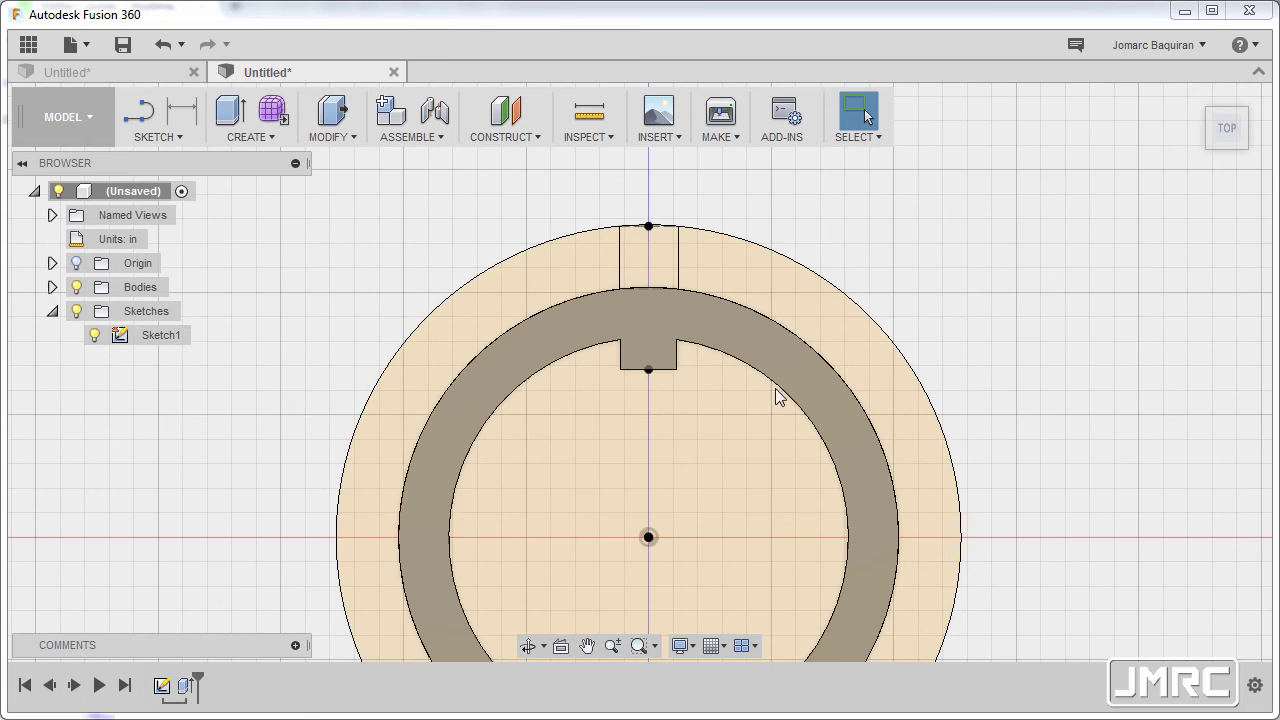
- Extrude the tooth profile outside the ring upward by about 0.154 in, joining it to the ring body
{"action": "scroll", "coordinate": [700, 262], "scroll_direction": "down", "scroll_amount": 2}
{"action": "mouse_move", "coordinate": [1180, 128]}
{"action": "left_click", "coordinate": [1197, 97]}
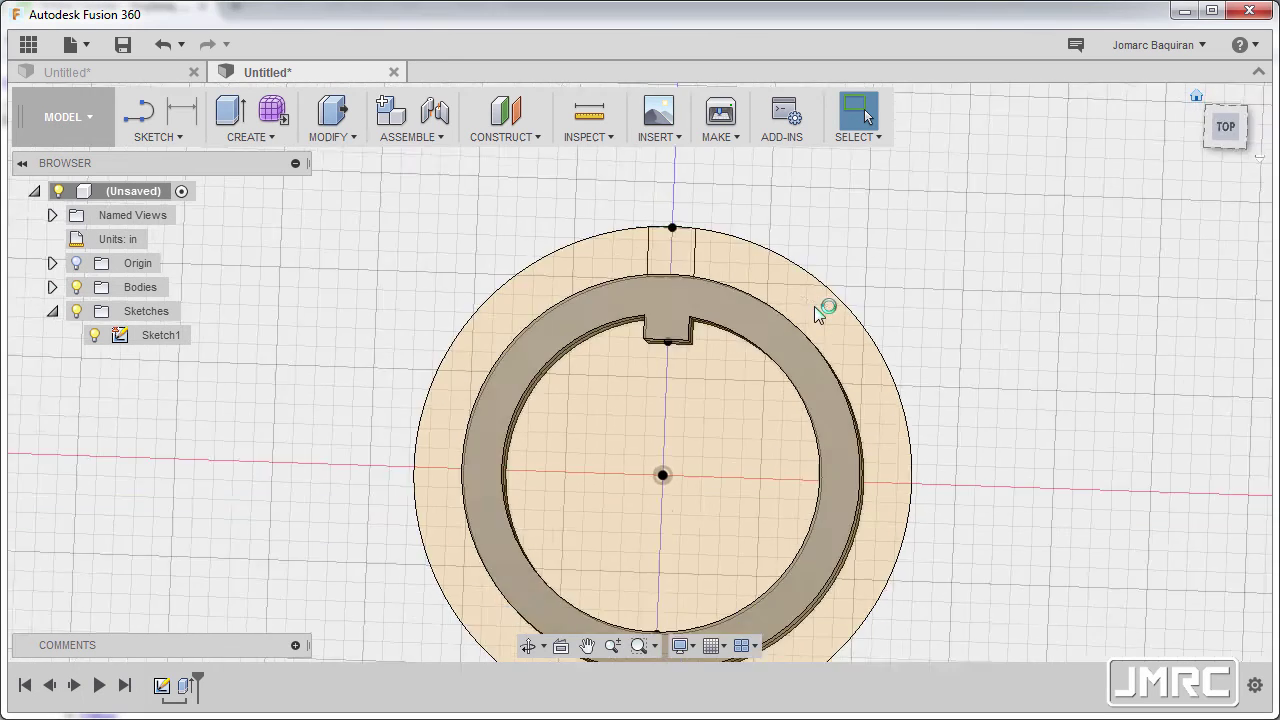
{"action": "key", "text": "e"}
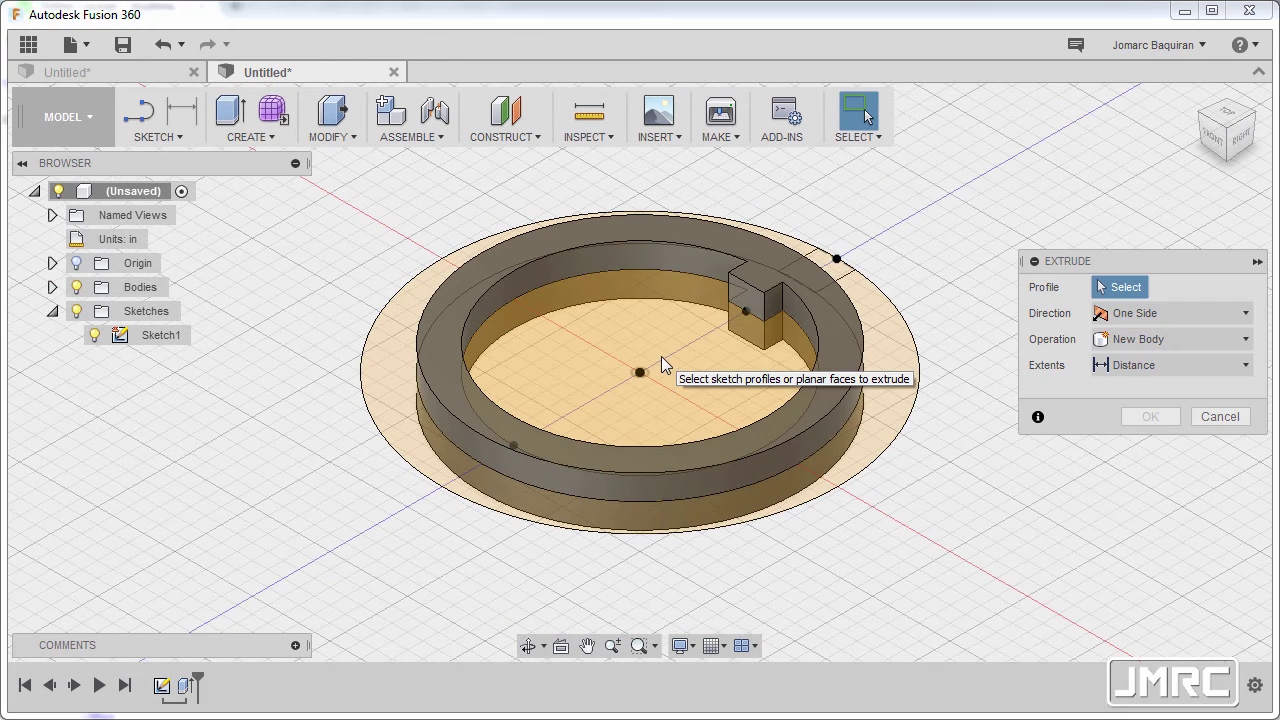
{"action": "scroll", "coordinate": [815, 315], "scroll_direction": "up", "scroll_amount": 3}
{"action": "scroll", "coordinate": [815, 315], "scroll_direction": "up", "scroll_amount": 2}
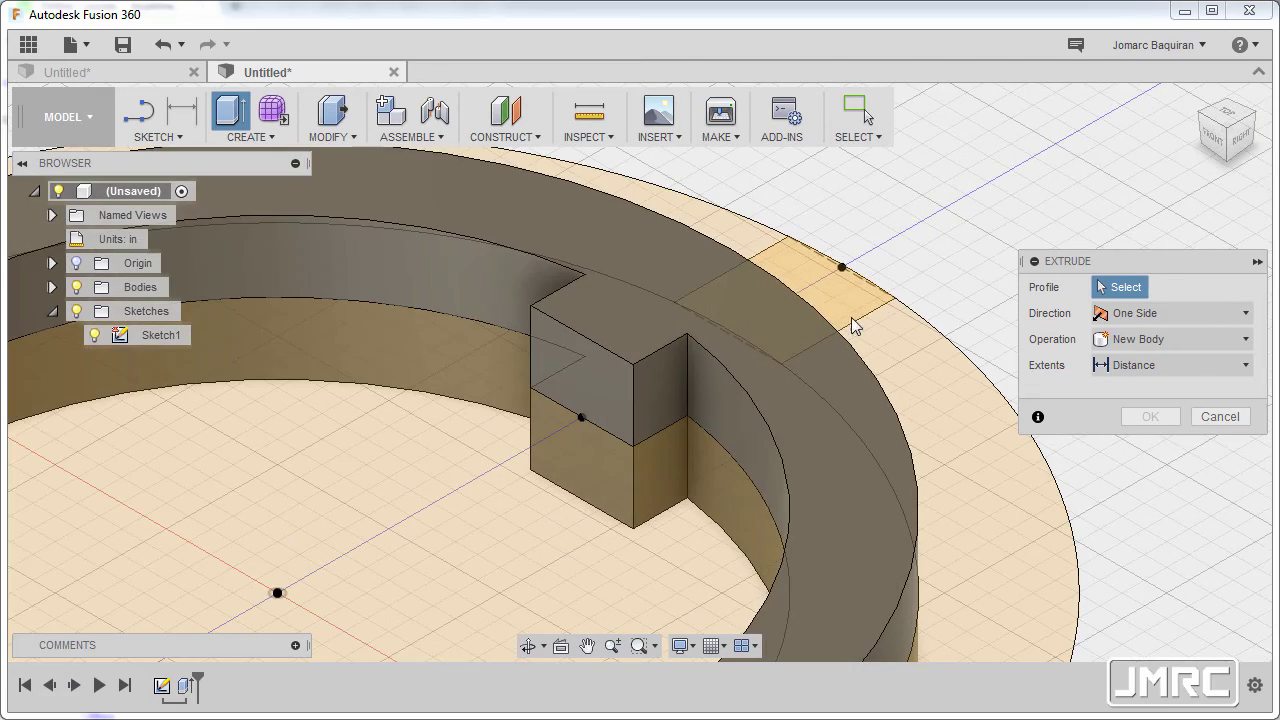
{"action": "left_click", "coordinate": [827, 291]}
{"action": "scroll", "coordinate": [790, 330], "scroll_direction": "down", "scroll_amount": 2}
{"action": "middle_click_drag", "start_coordinate": [759, 353], "coordinate": [665, 322], "text": "shift"}
{"action": "left_click_drag", "start_coordinate": [770, 290], "coordinate": [768, 210]}
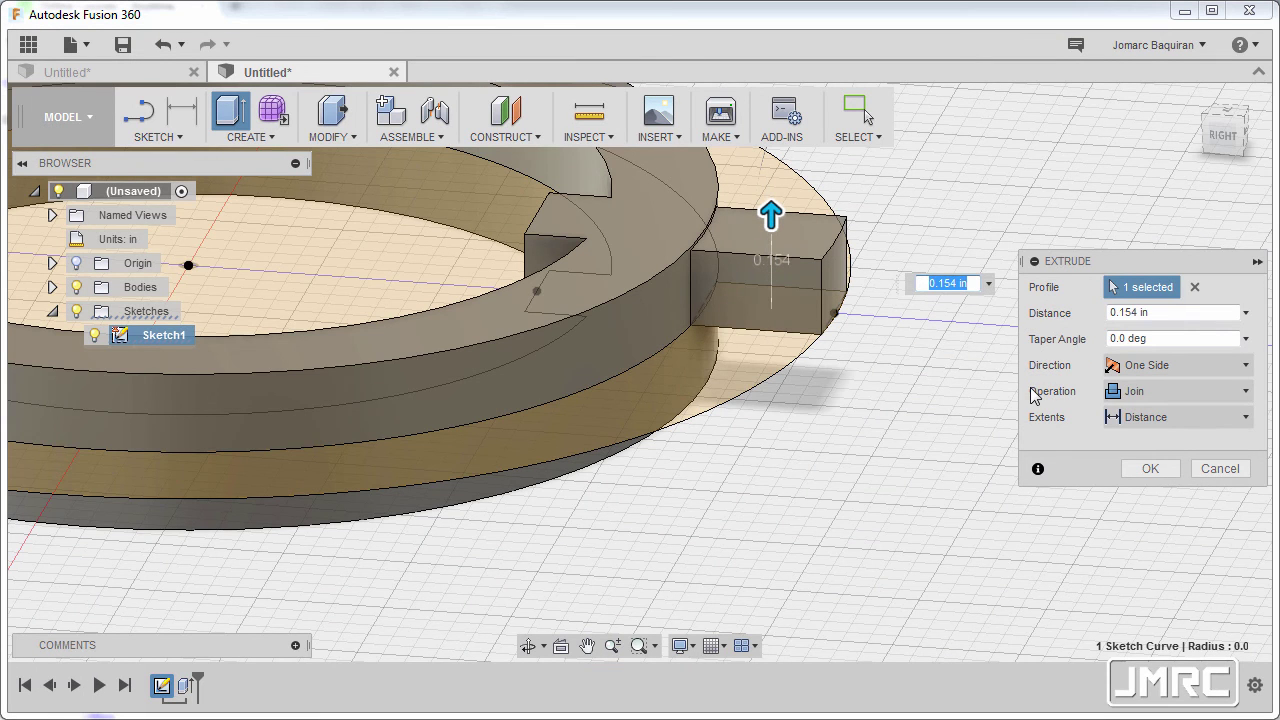
- Set the tooth extrusion's direction to Symmetric and its extents to To
{"action": "left_click", "coordinate": [1166, 369]}
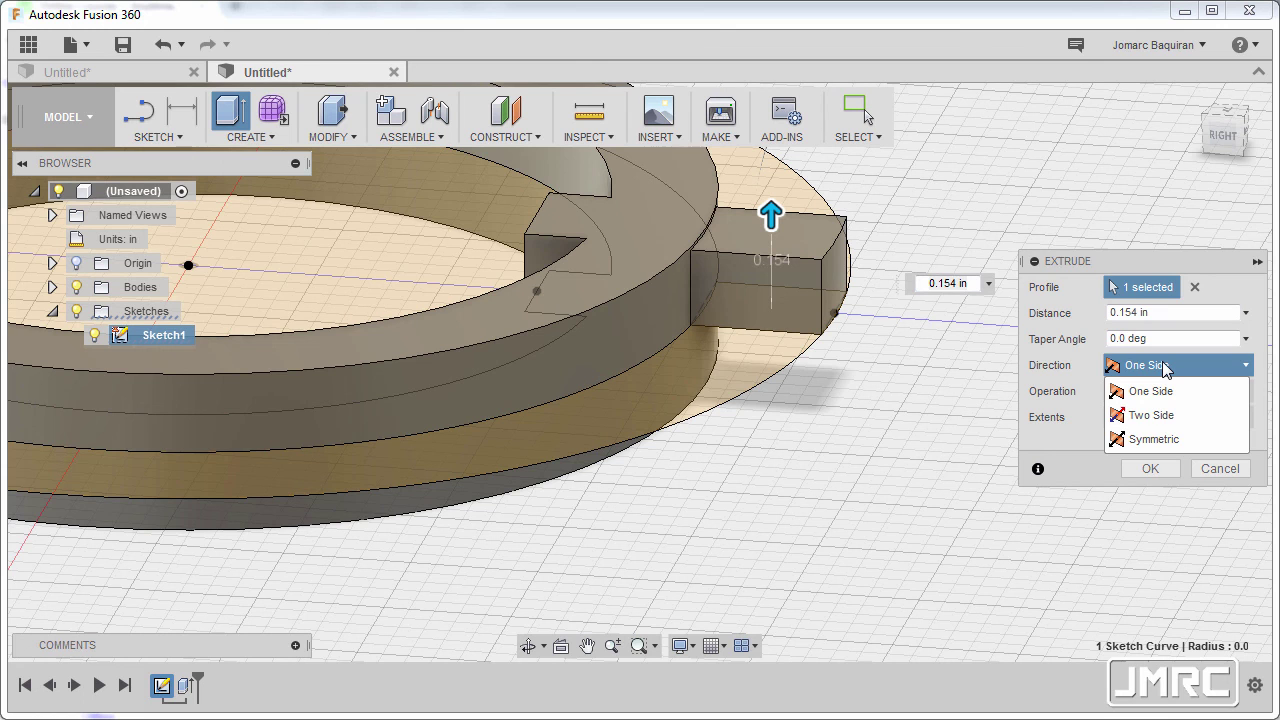
{"action": "left_click", "coordinate": [1153, 439]}
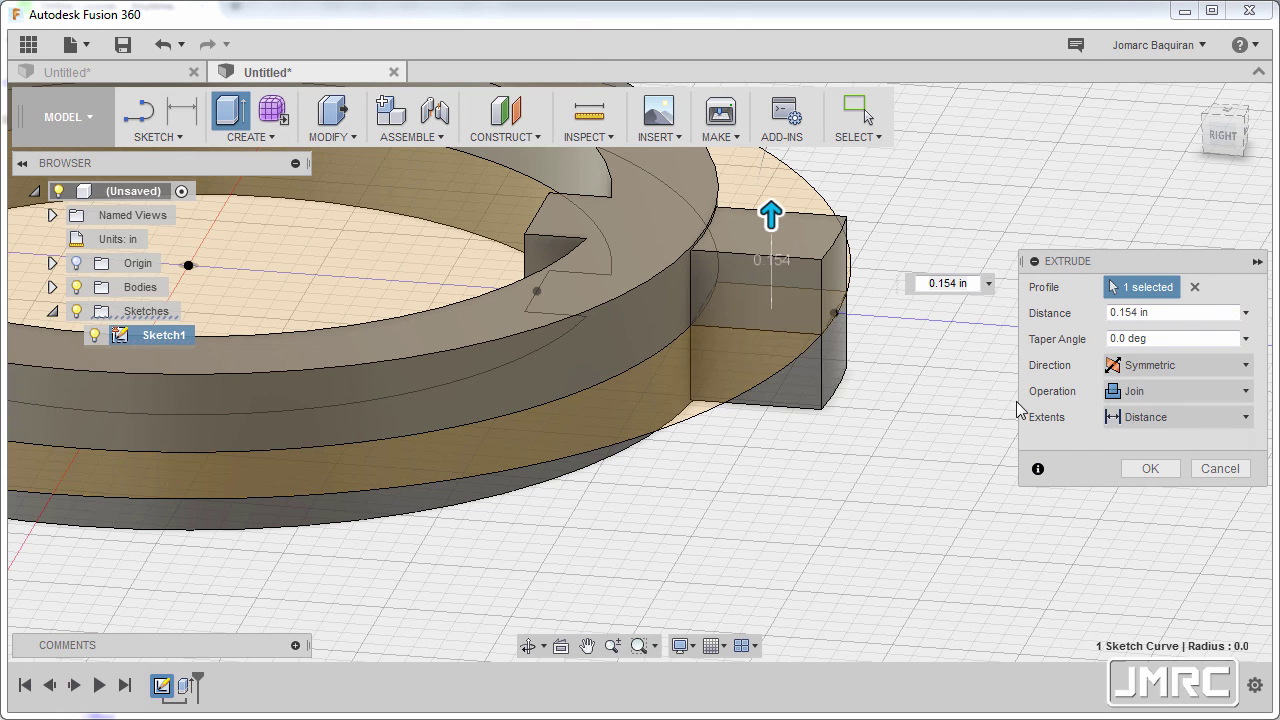
{"action": "left_click", "coordinate": [1168, 420]}
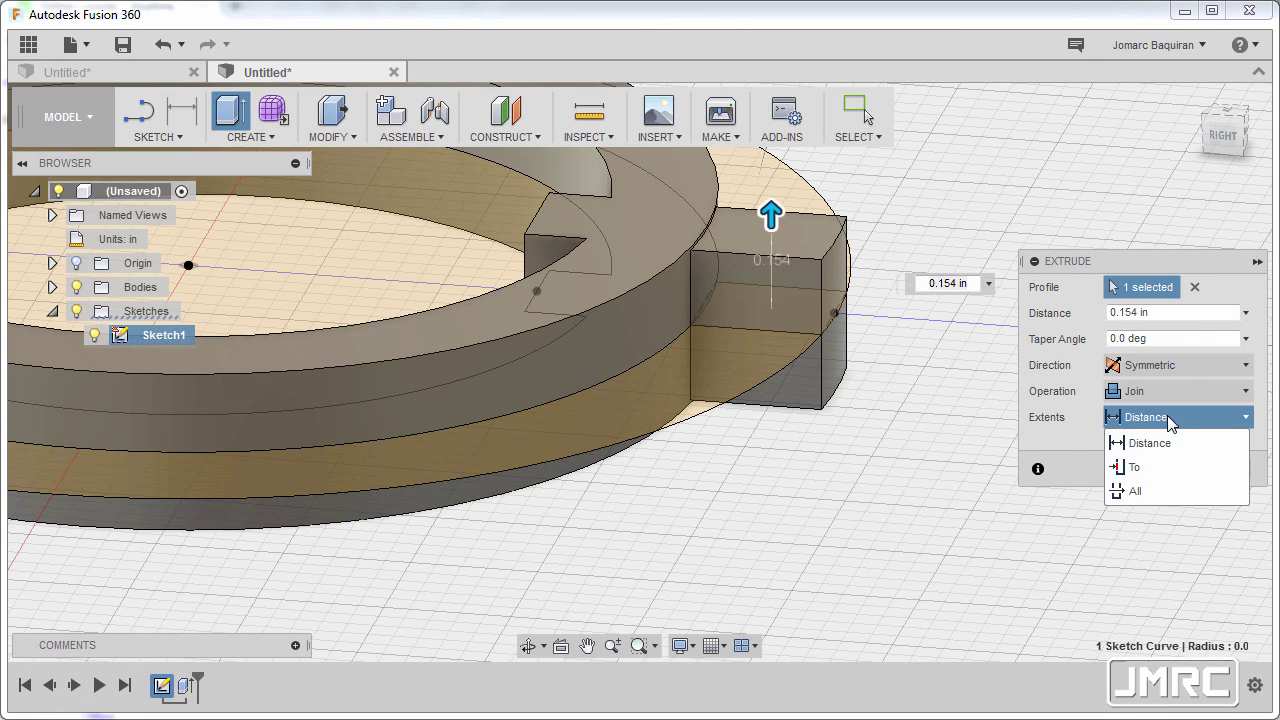
{"action": "left_click", "coordinate": [1160, 468]}
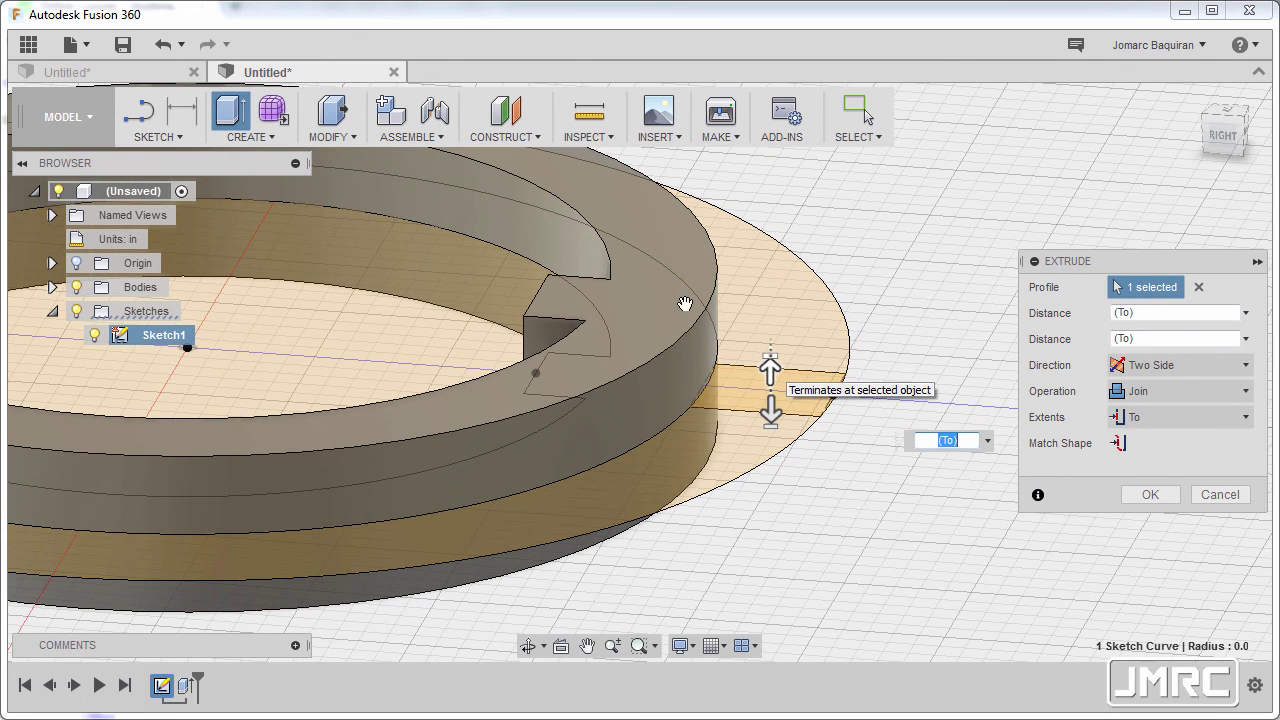
- Terminate the two-sided tooth extrusion at the ring's top and bottom faces and complete the Join
{"action": "left_click", "coordinate": [654, 283]}
{"action": "middle_click_drag", "start_coordinate": [765, 425], "coordinate": [749, 360], "text": "shift"}
{"action": "middle_click_drag", "start_coordinate": [723, 432], "coordinate": [751, 291], "text": "shift"}
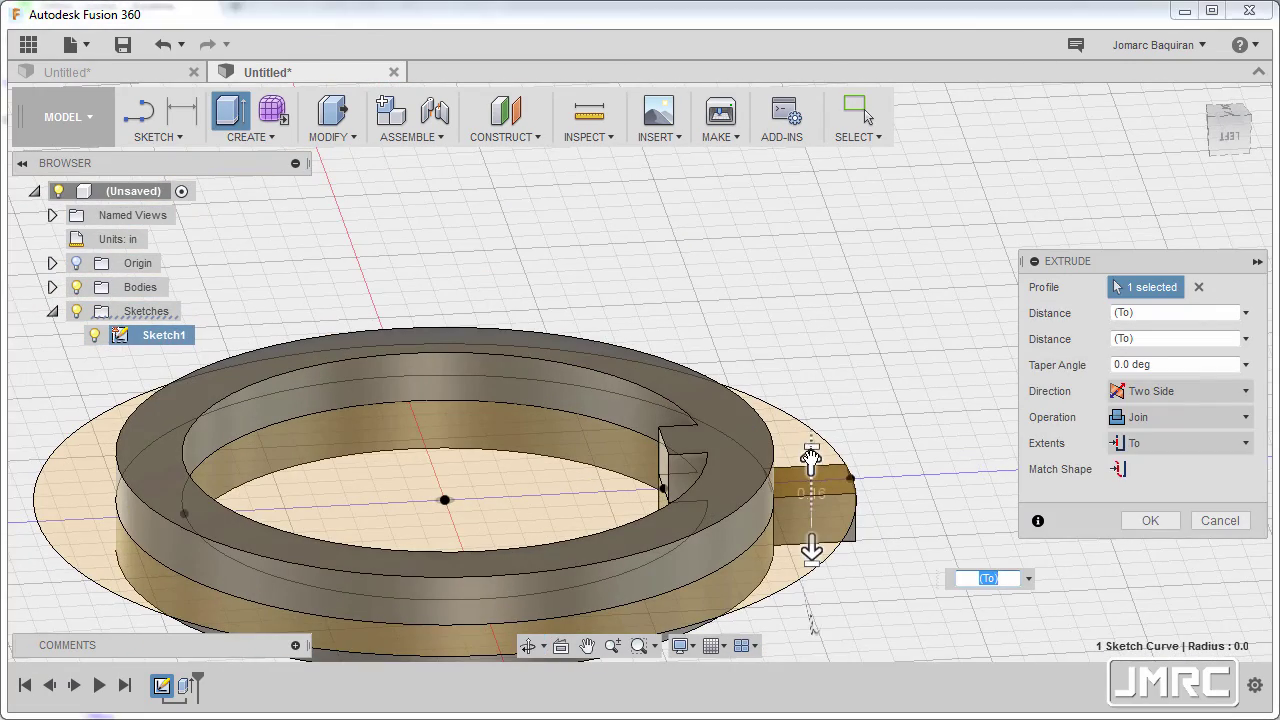
{"action": "middle_click_drag", "start_coordinate": [737, 426], "coordinate": [786, 534], "text": "shift"}
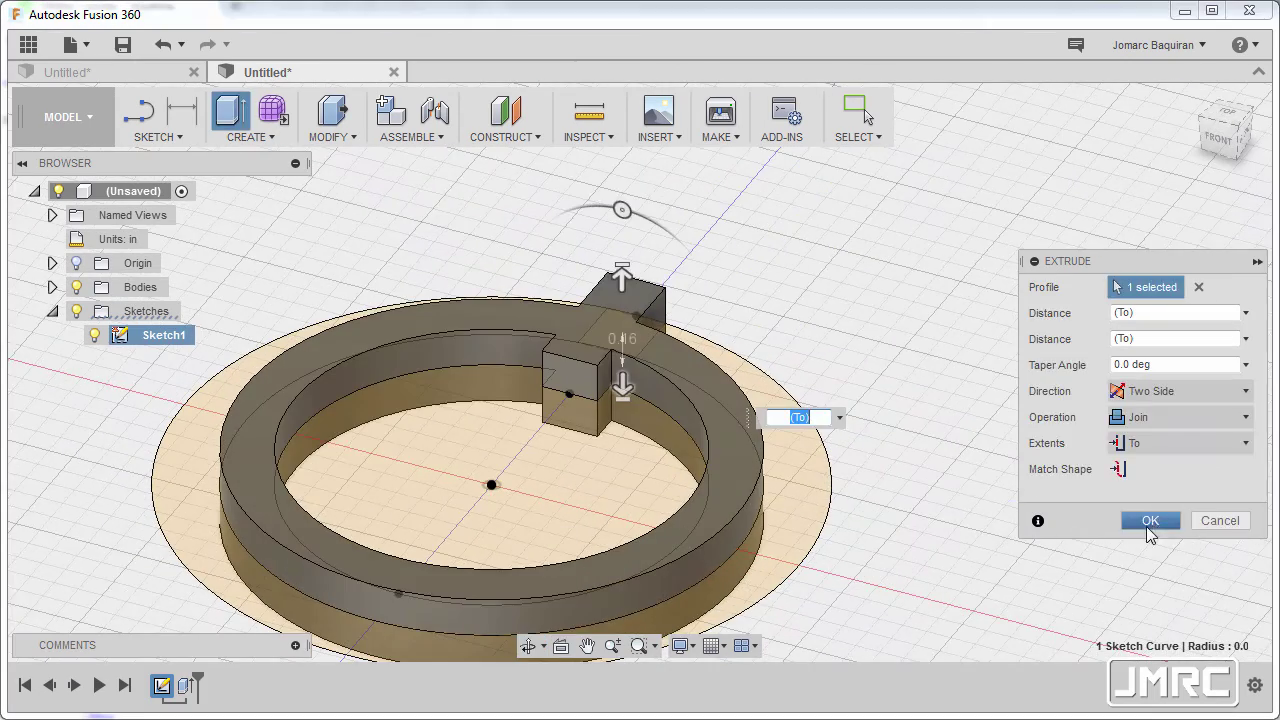
{"action": "left_click", "coordinate": [1150, 521]}
- Hide Sketch1 so only the ring body with its tooth is displayed
{"action": "middle_click_drag", "start_coordinate": [667, 346], "coordinate": [547, 361], "text": "shift"}
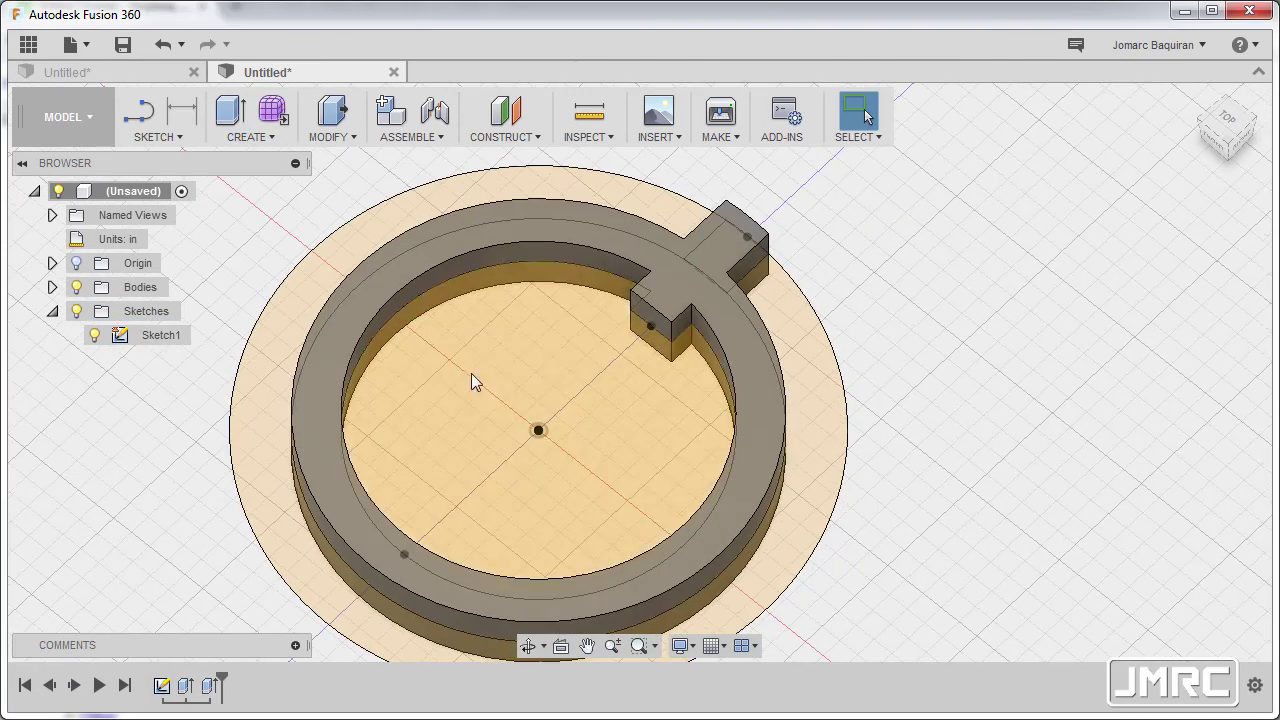
{"action": "left_click", "coordinate": [95, 340]}
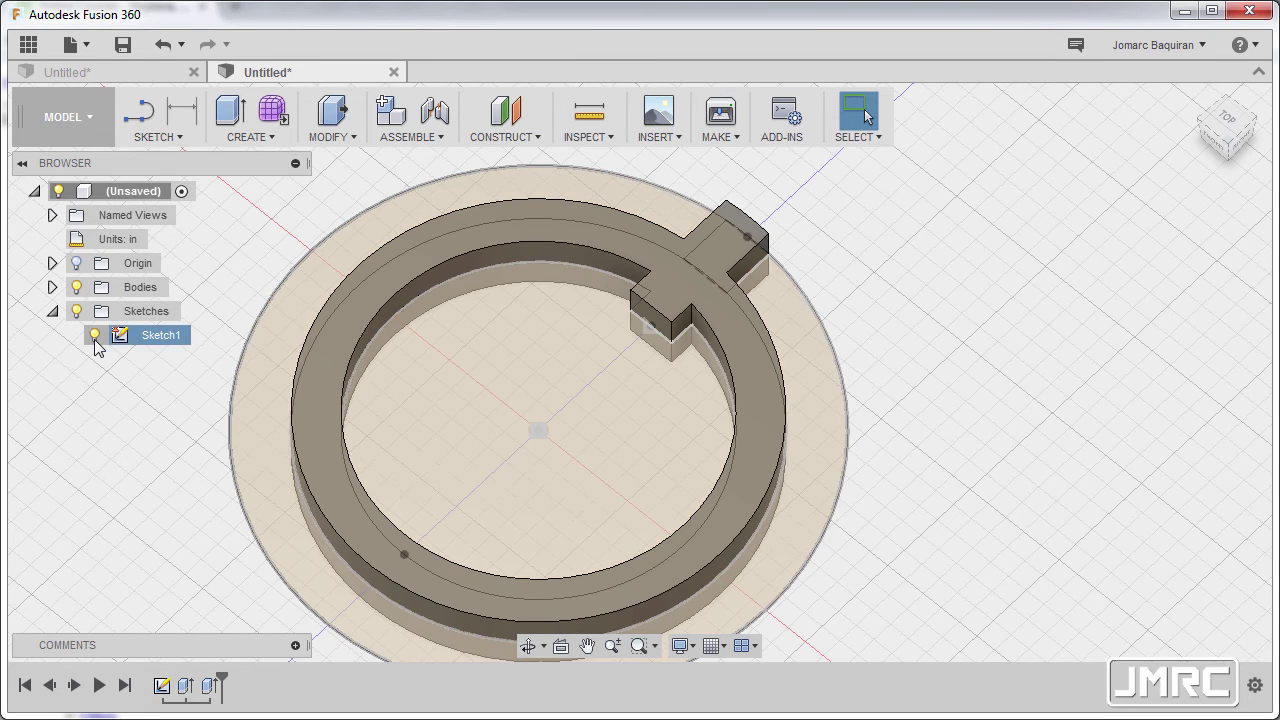
{"action": "left_click", "coordinate": [94, 339]}
{"action": "mouse_move", "coordinate": [700, 394]}
{"action": "middle_mouse_down"}
{"action": "mouse_move", "coordinate": [563, 374]}
{"action": "mouse_move", "coordinate": [573, 389]}
{"action": "mouse_move", "coordinate": [1008, 345]}
{"action": "middle_mouse_up"}
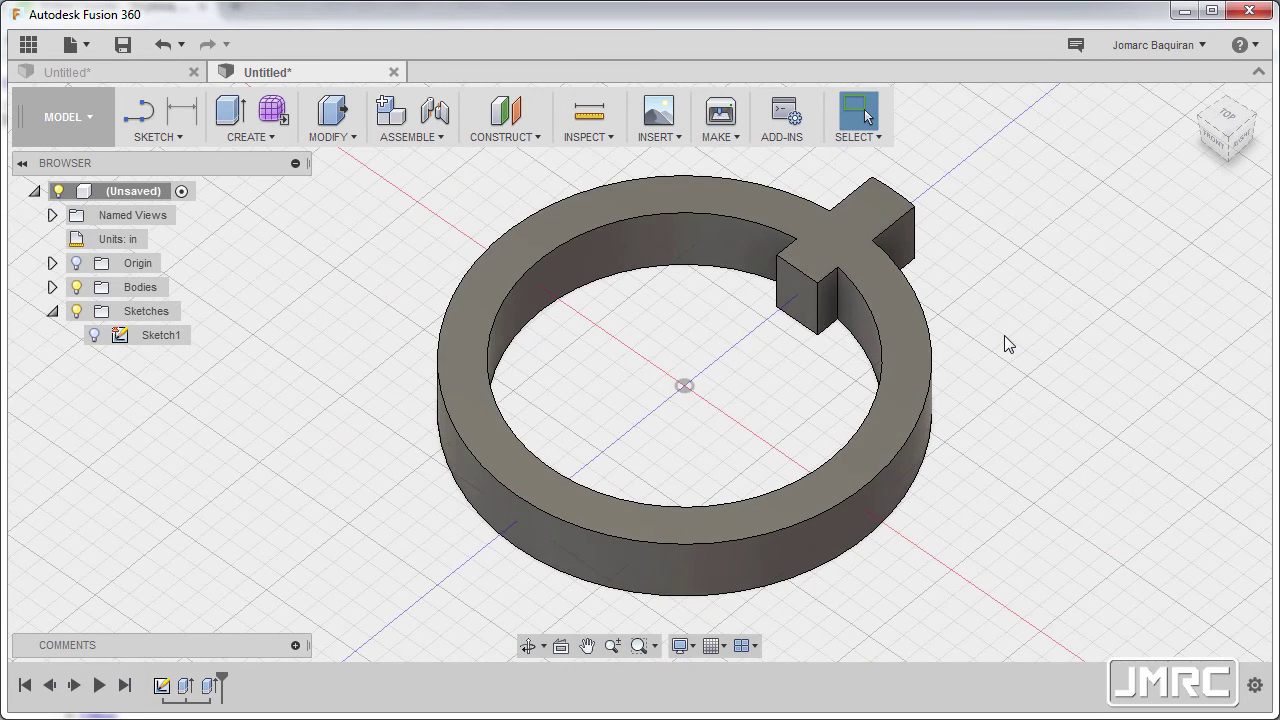
- Create a full circular pattern of the outer tooth's extrusion feature around the vertical origin axis with a quantity of 11
{"action": "key", "text": "s"}
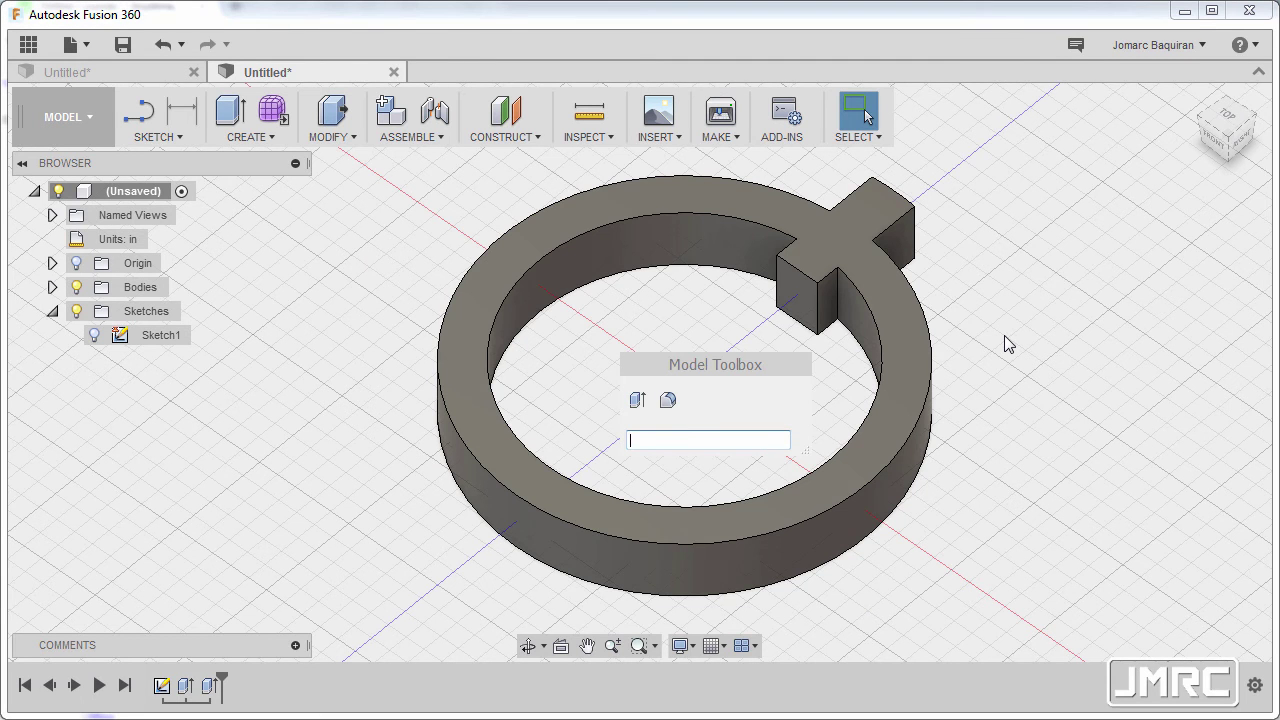
{"action": "type", "text": "patt"}
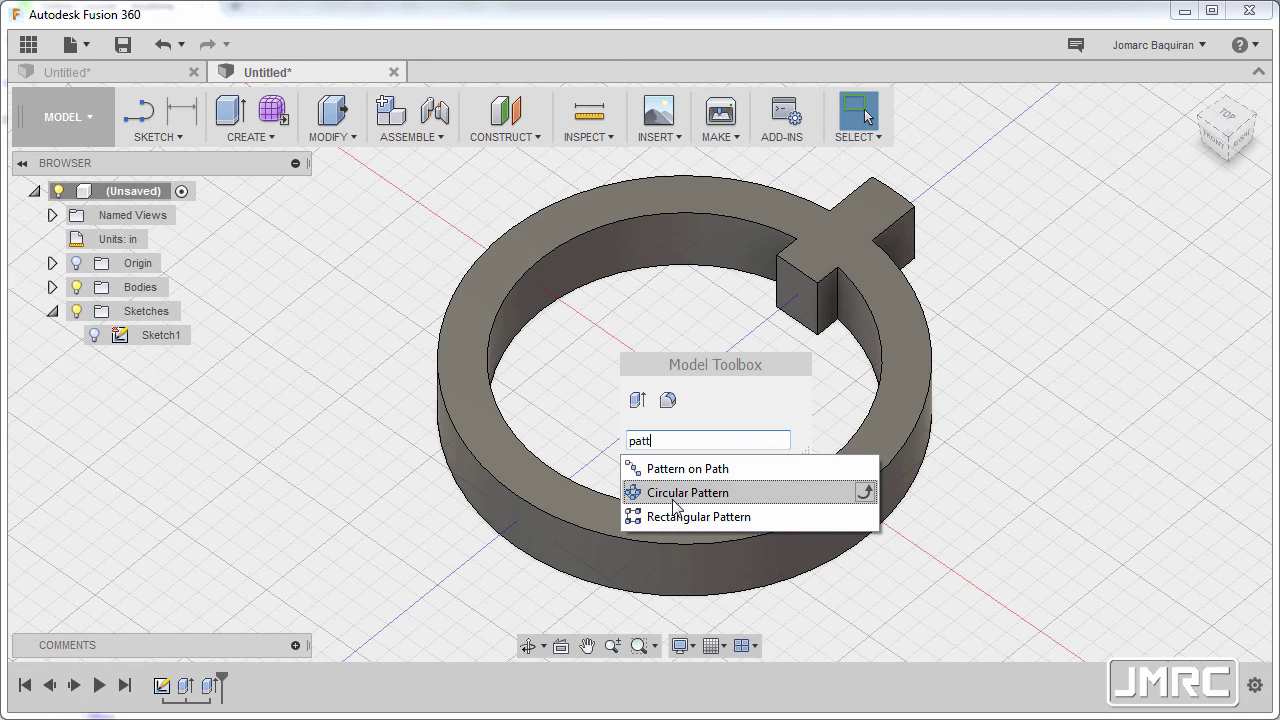
{"action": "left_click", "coordinate": [674, 503]}
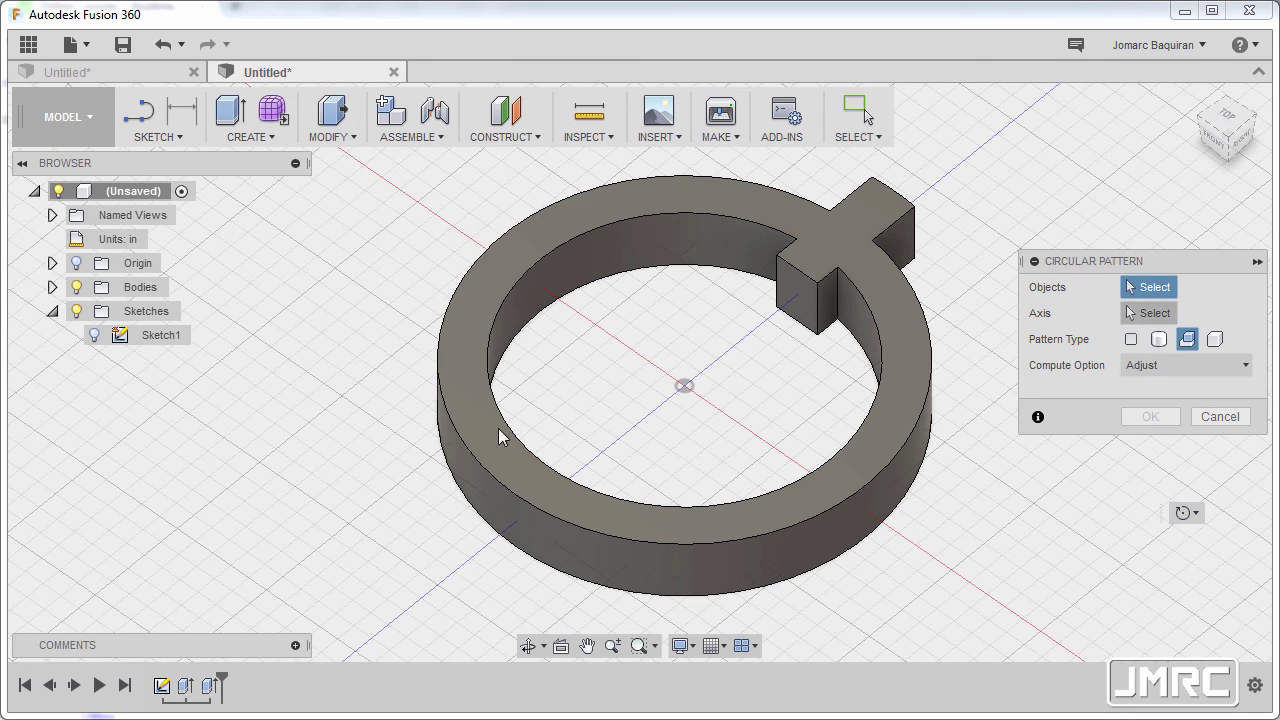
{"action": "left_click", "coordinate": [211, 688]}
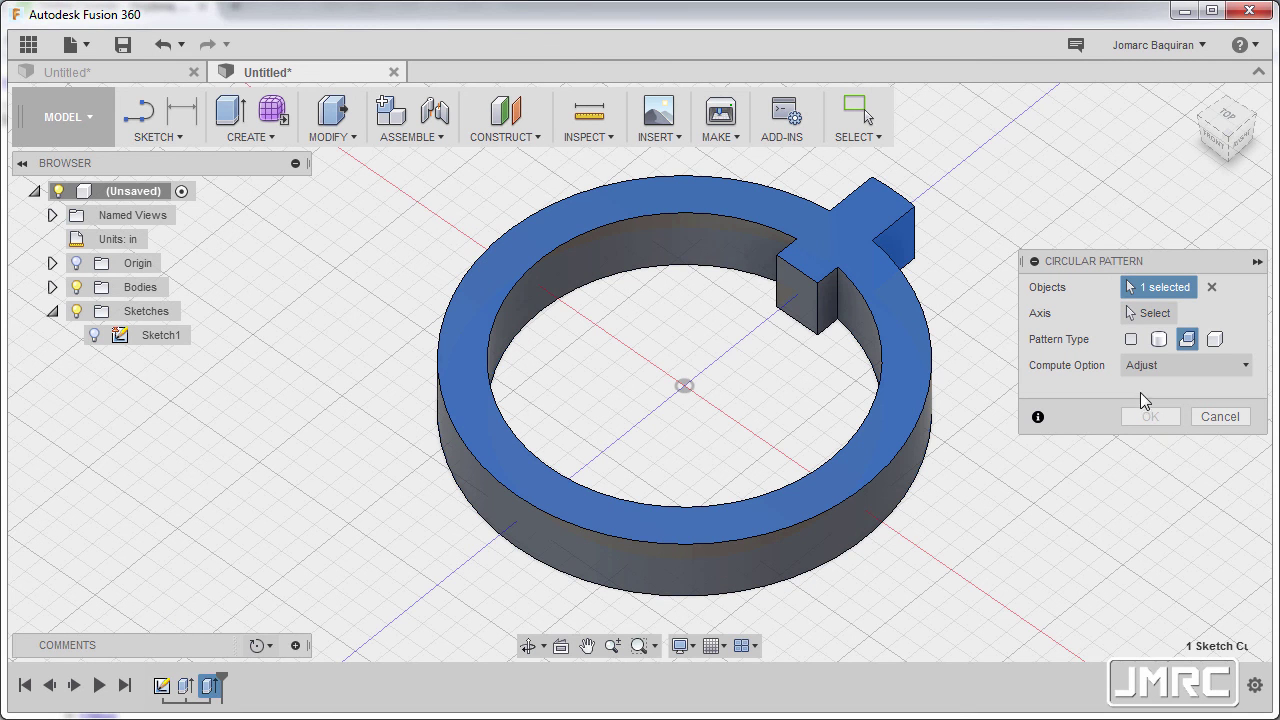
{"action": "left_click", "coordinate": [1146, 316]}
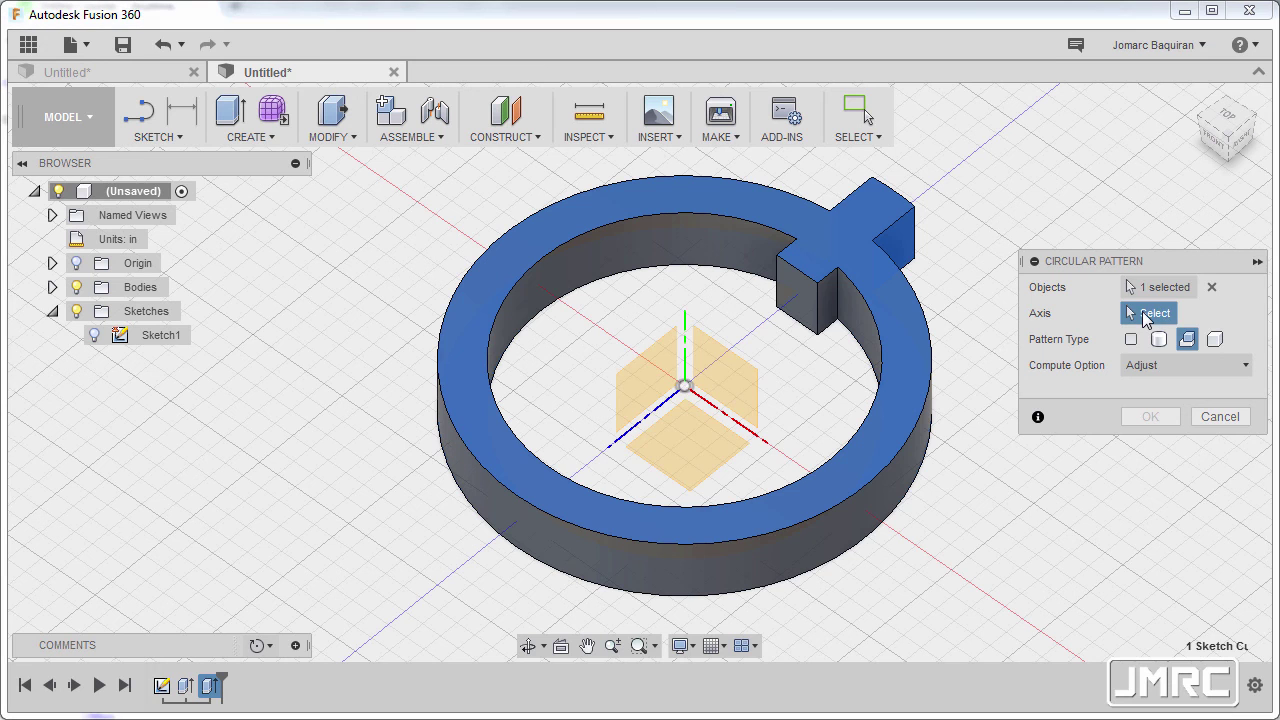
{"action": "left_click", "coordinate": [685, 348]}
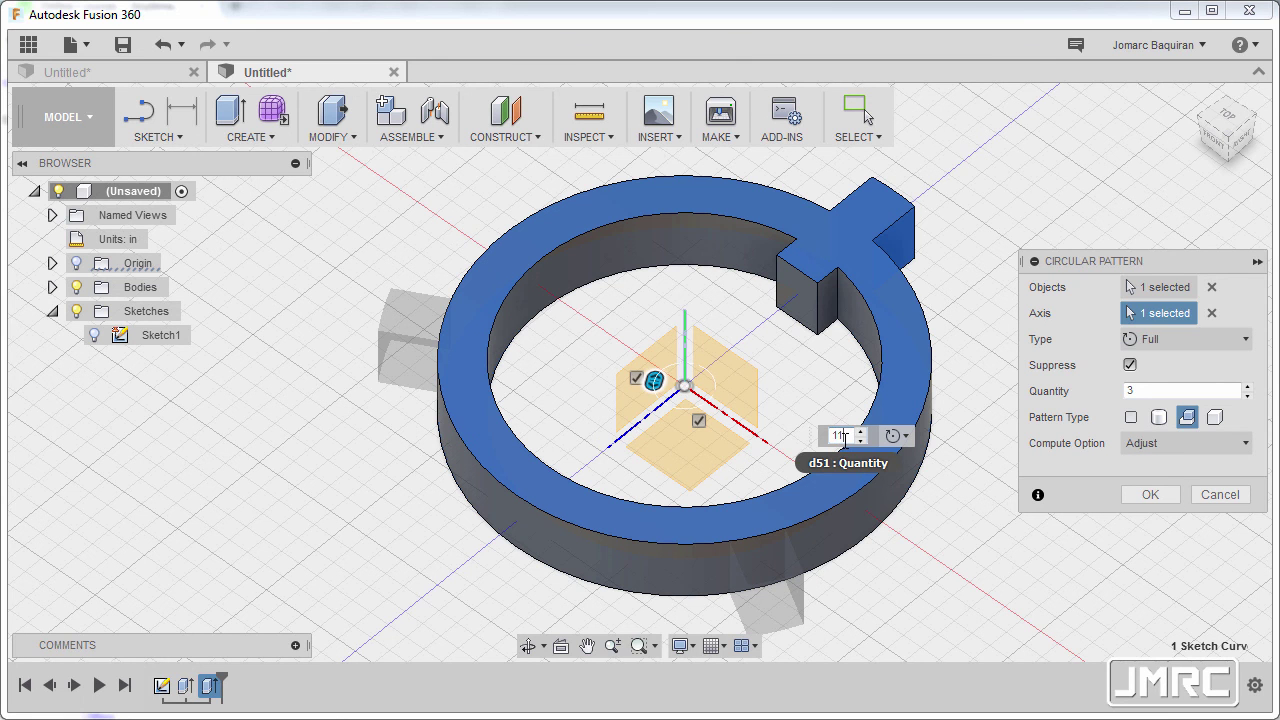
{"action": "left_click", "coordinate": [843, 437]}
{"action": "type", "text": "11"}
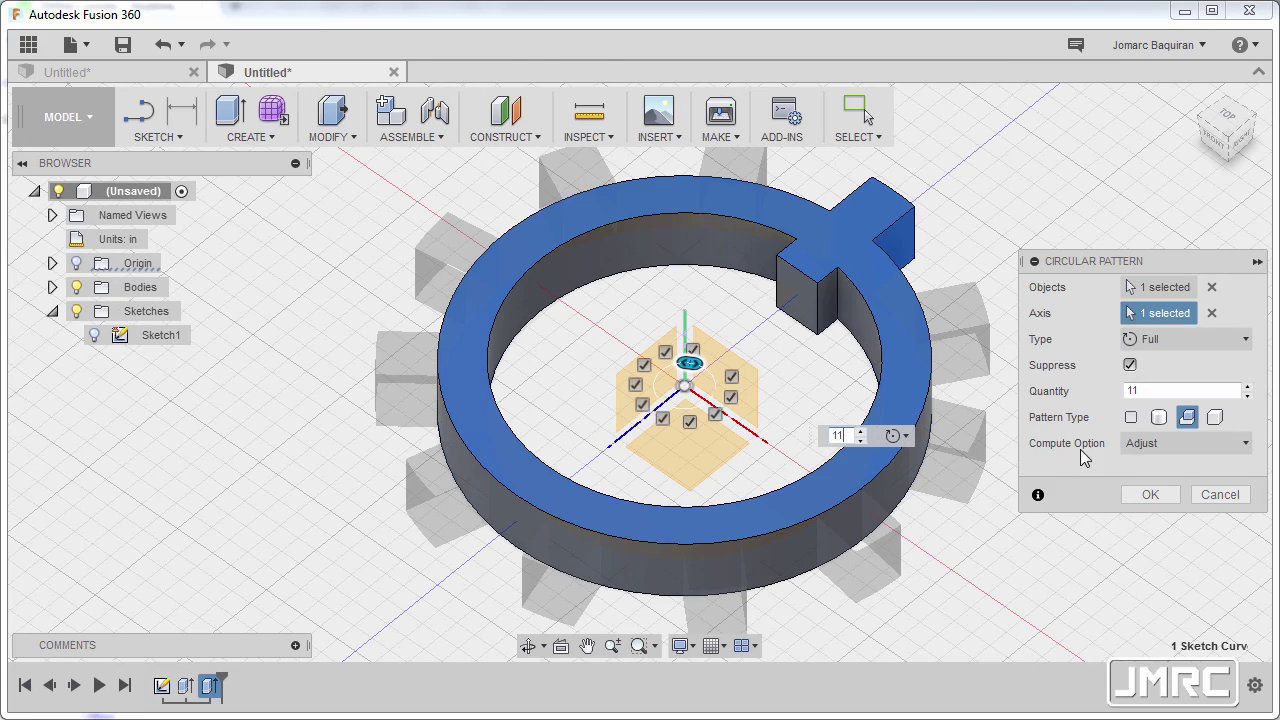
{"action": "left_click", "coordinate": [1148, 493]}
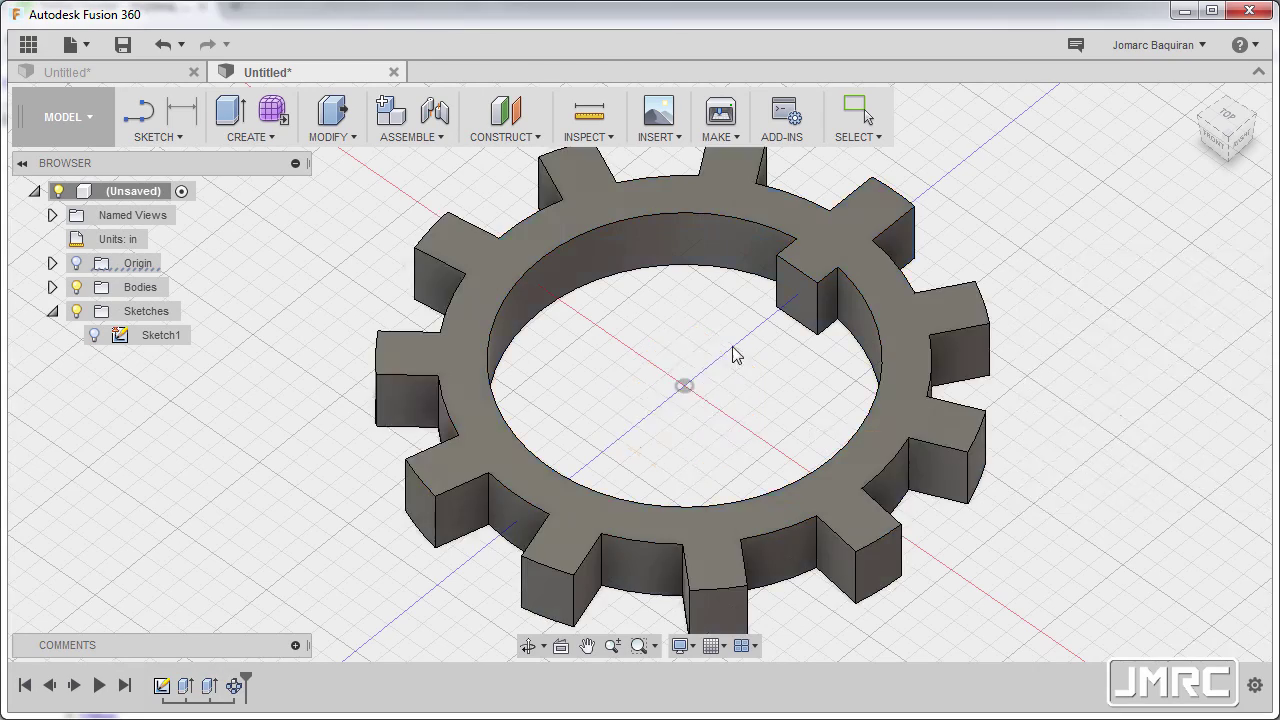
{"action": "middle_click_drag", "start_coordinate": [663, 350], "coordinate": [891, 300], "text": "shift"}
{"action": "middle_click_drag", "start_coordinate": [674, 349], "coordinate": [823, 363], "text": "shift"}
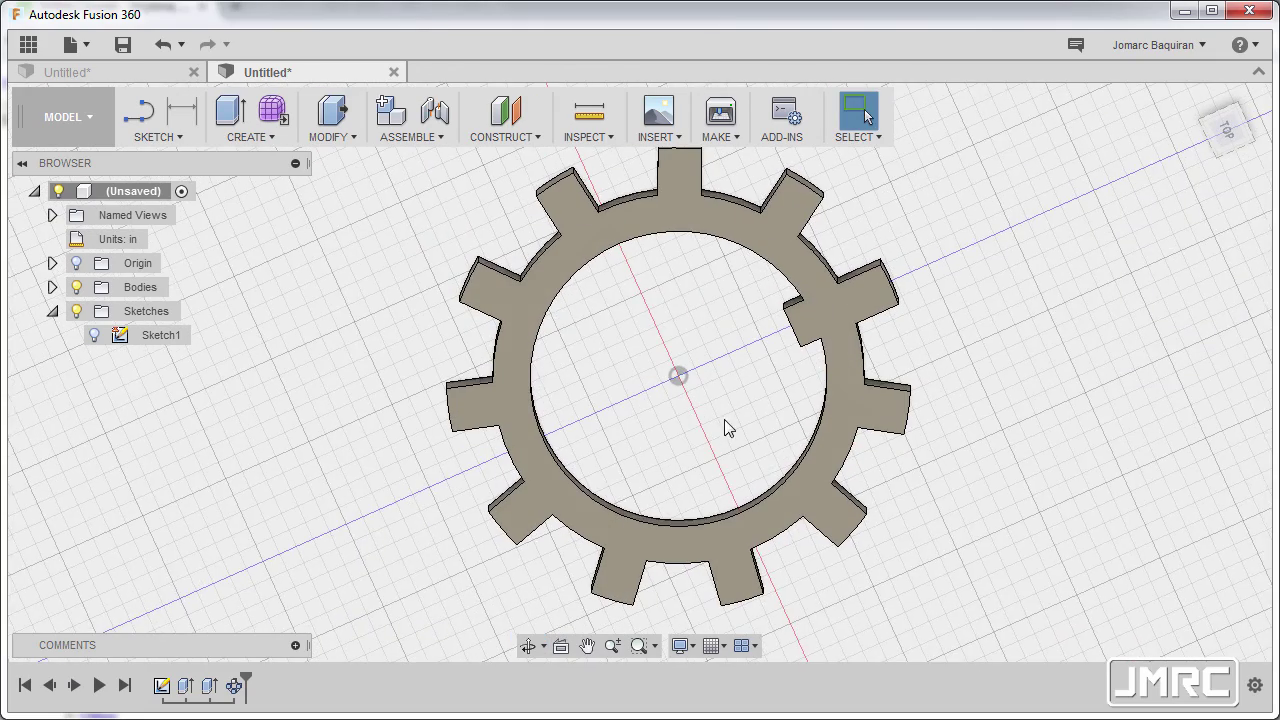